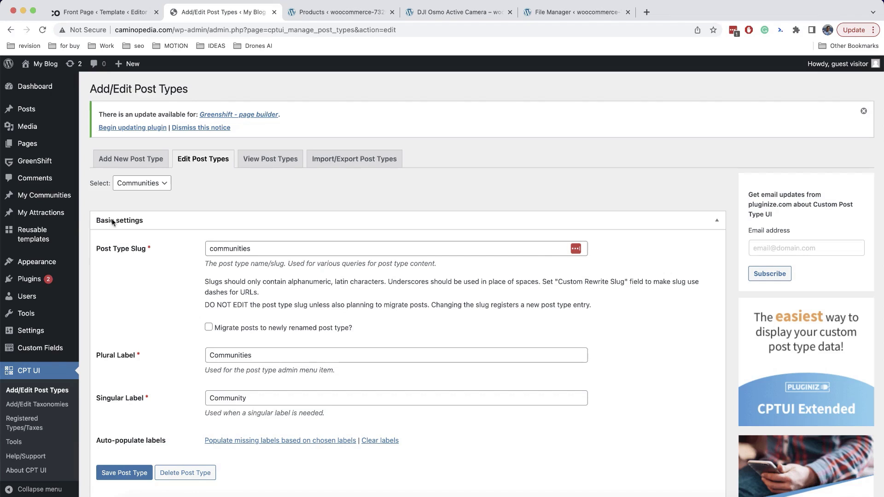
# - Open the ACF Field Groups list
pyautogui.moveTo(50, 216)
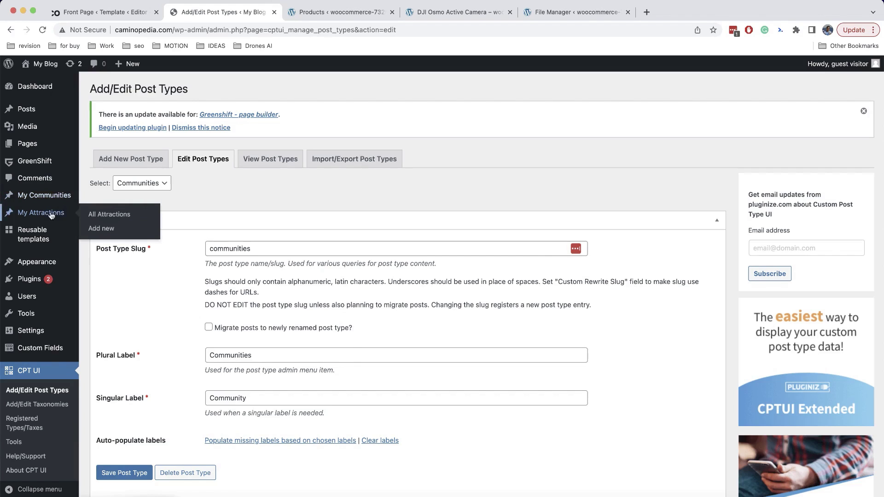
pyautogui.moveTo(59, 353)
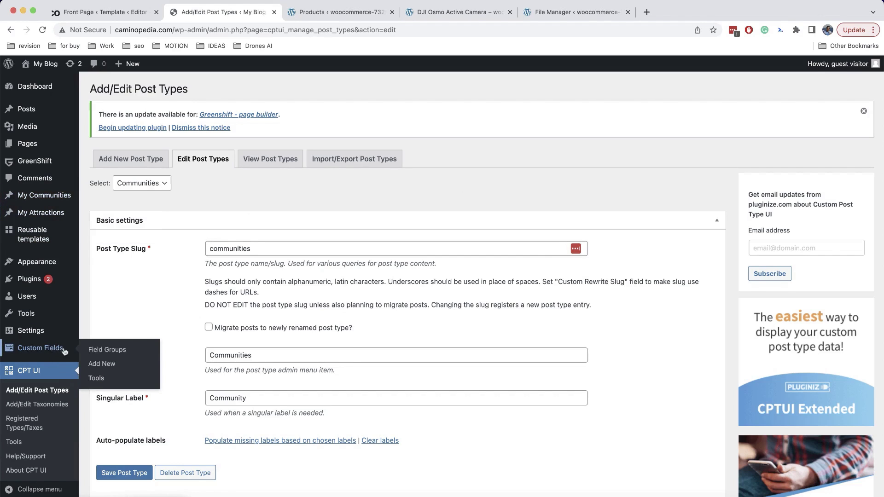
pyautogui.click(97, 350)
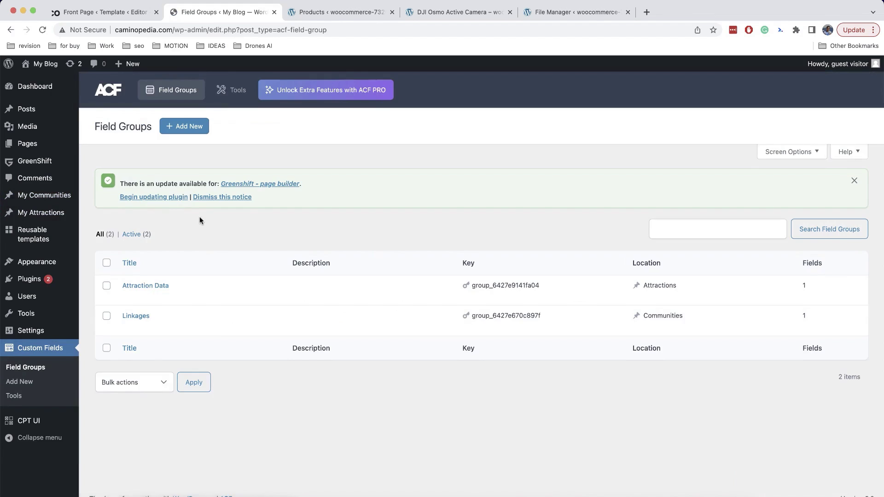
# - Edit the Linkages field group and expand the Linked Items field's settings
pyautogui.moveTo(159, 331)
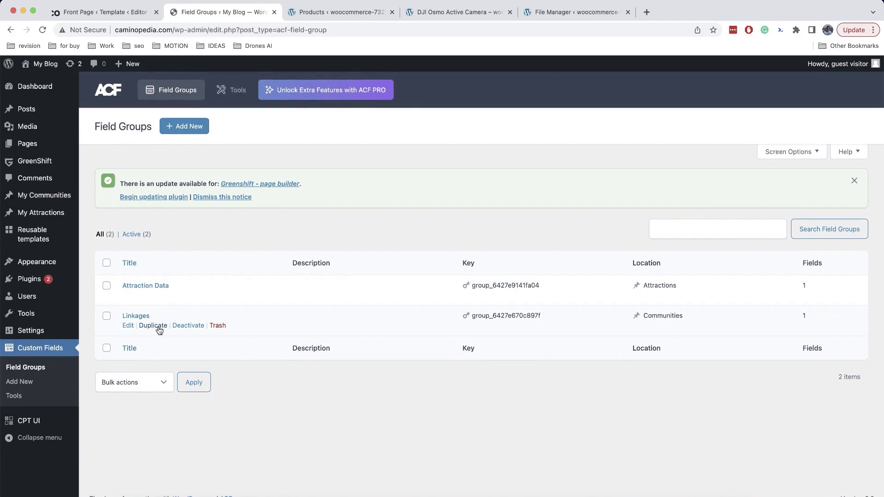
pyautogui.click(128, 328)
pyautogui.scroll(-1, 212, 301)
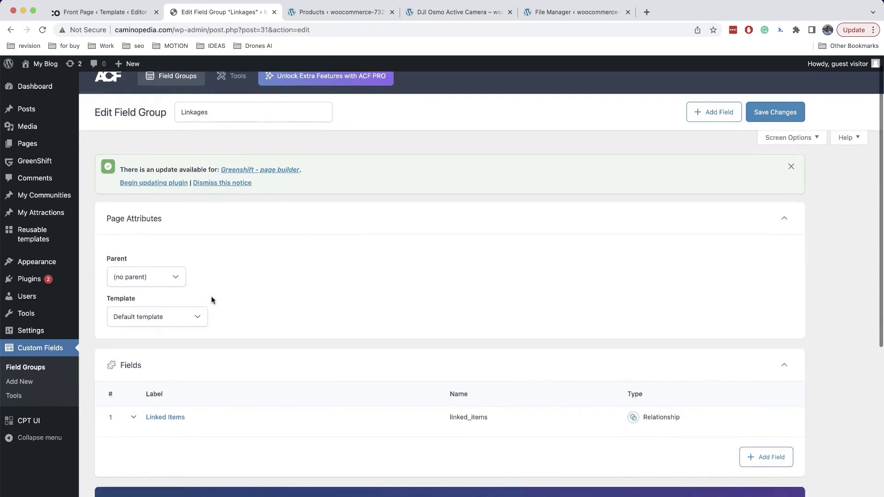
pyautogui.scroll(-3, 211, 300)
pyautogui.click(133, 361)
pyautogui.scroll(-1, 134, 364)
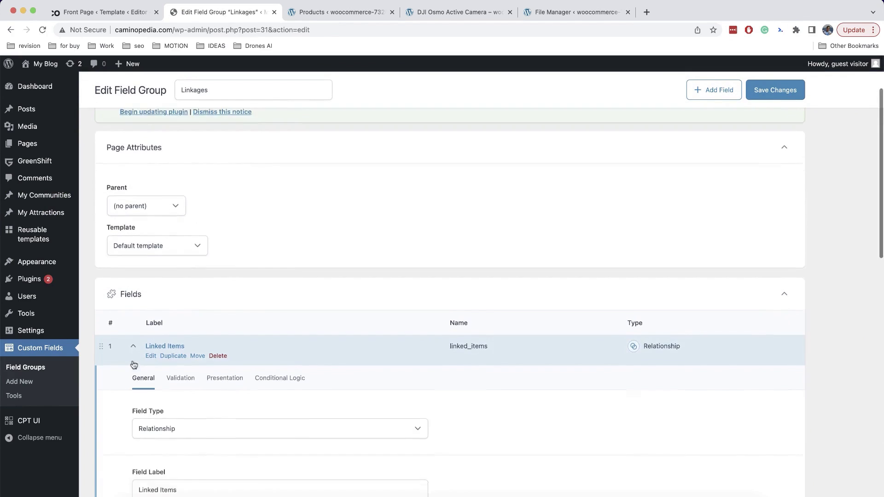
pyautogui.scroll(-5, 133, 364)
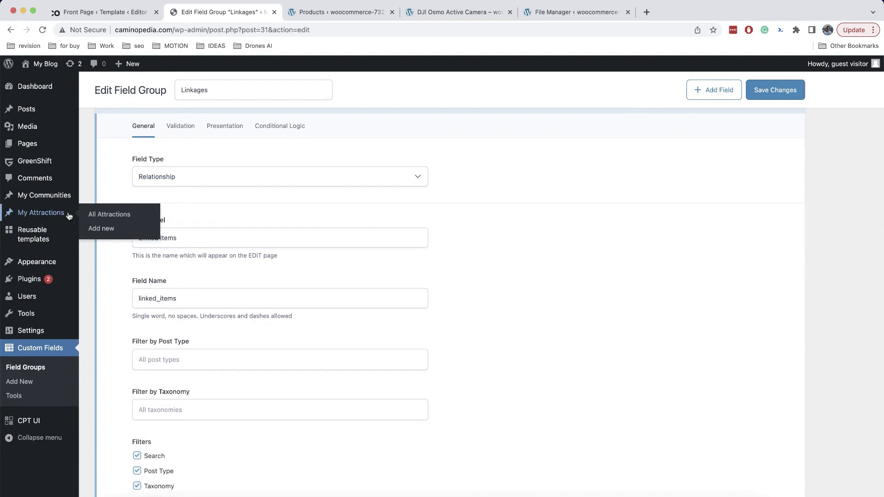
# - Open Community 03 from All Communities in the block editor and start a block in its empty body
pyautogui.moveTo(73, 195)
pyautogui.click(101, 198)
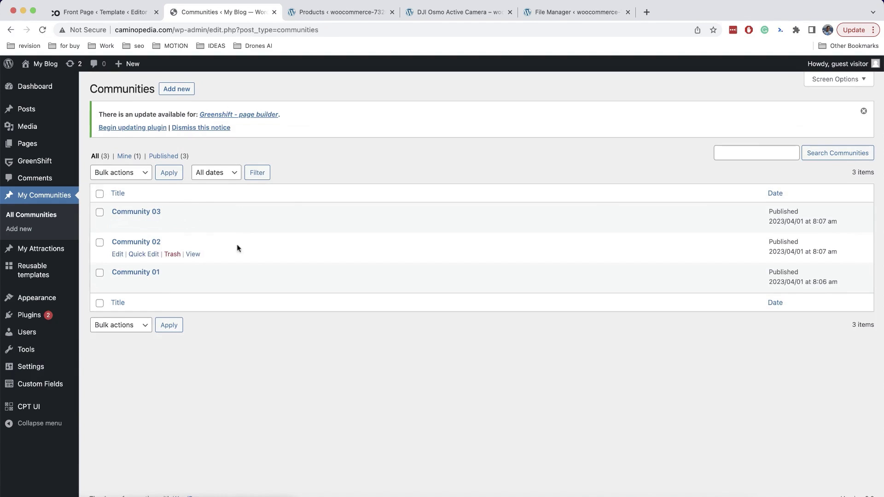
pyautogui.click(119, 225)
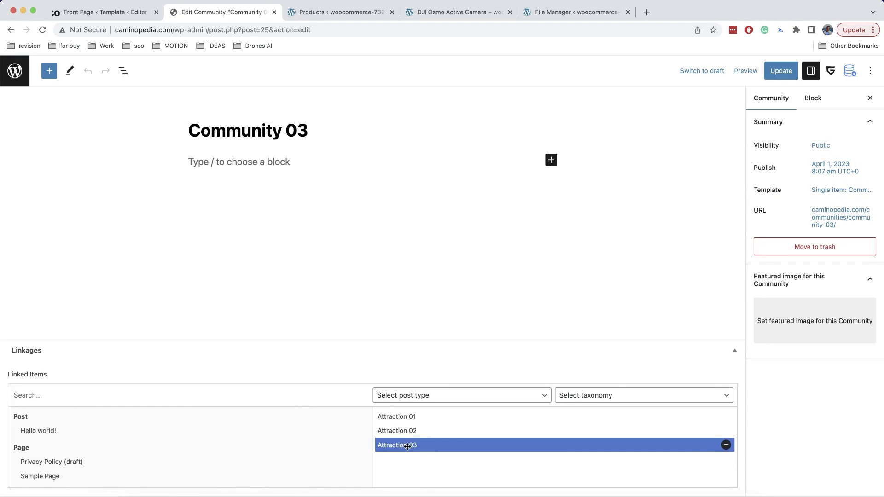
pyautogui.click(10, 29)
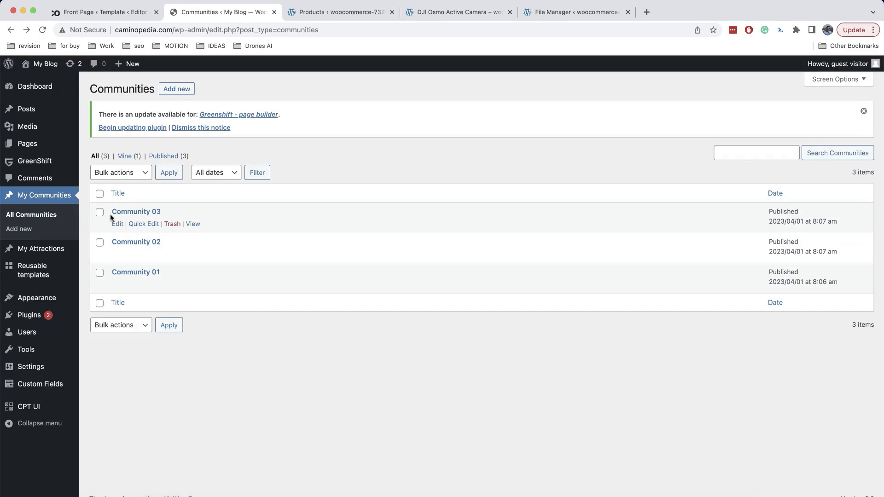
pyautogui.click(118, 225)
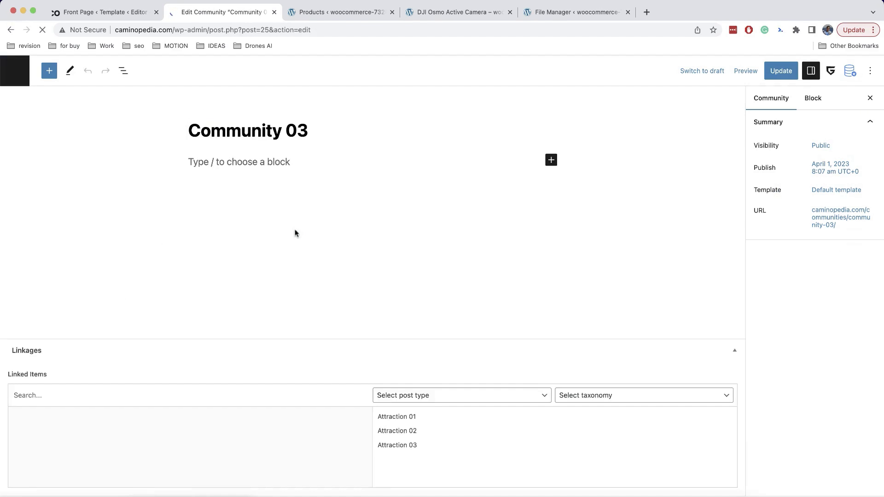
pyautogui.click(231, 165)
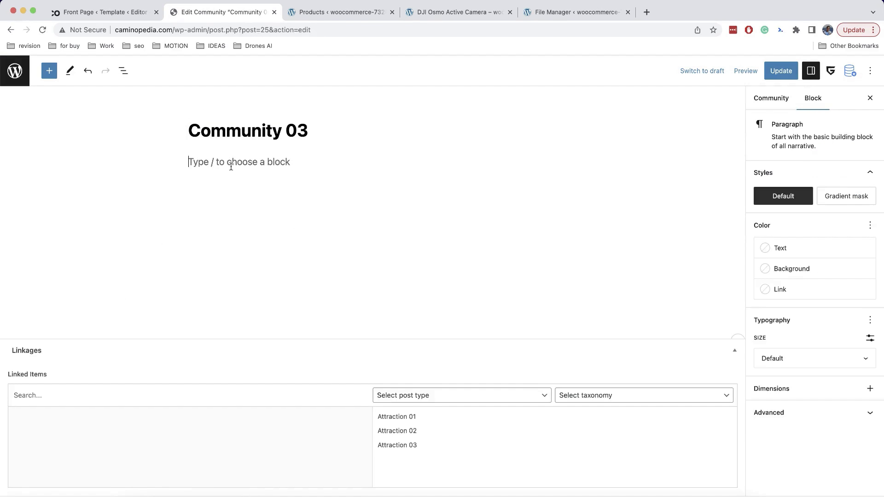
# - Insert a Repeater builder previewing Community posts, sourcing linked_items as Relationship Post Objects
pyautogui.write('/repe')
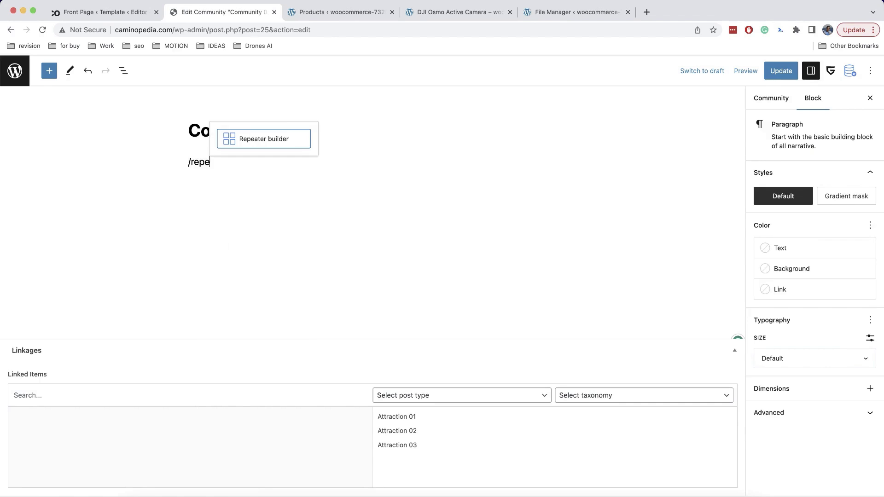
pyautogui.press('Return')
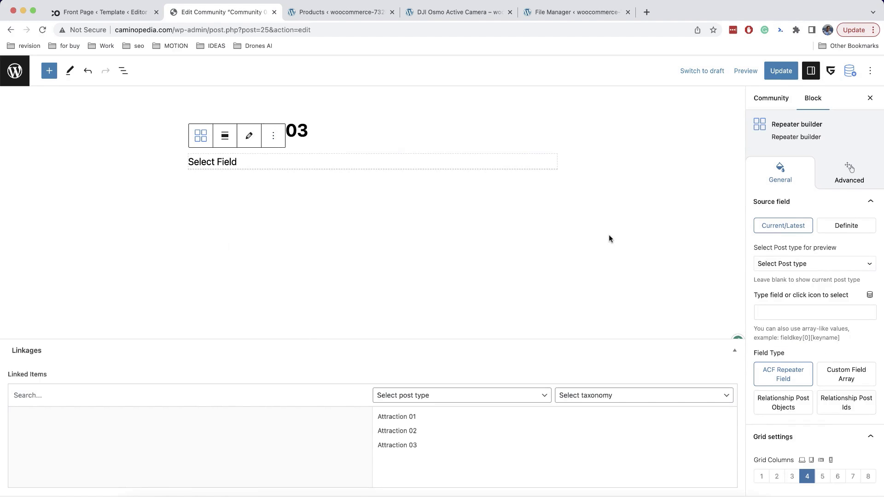
pyautogui.click(802, 264)
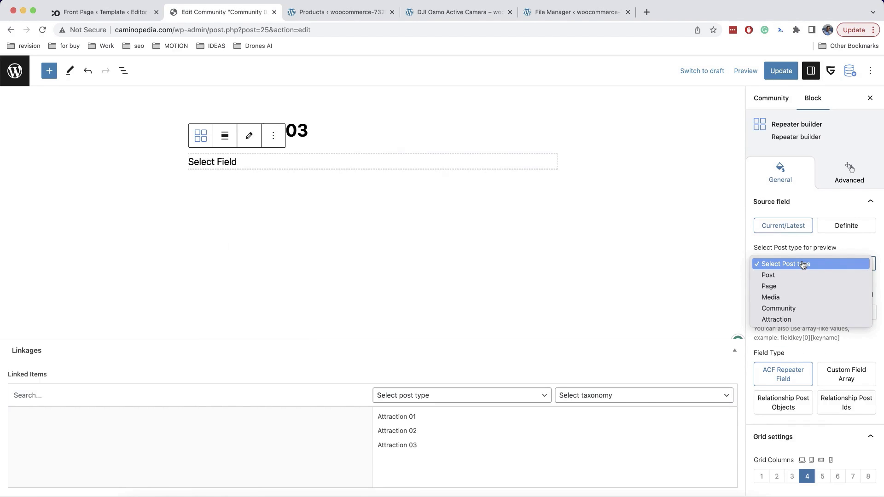
pyautogui.click(802, 310)
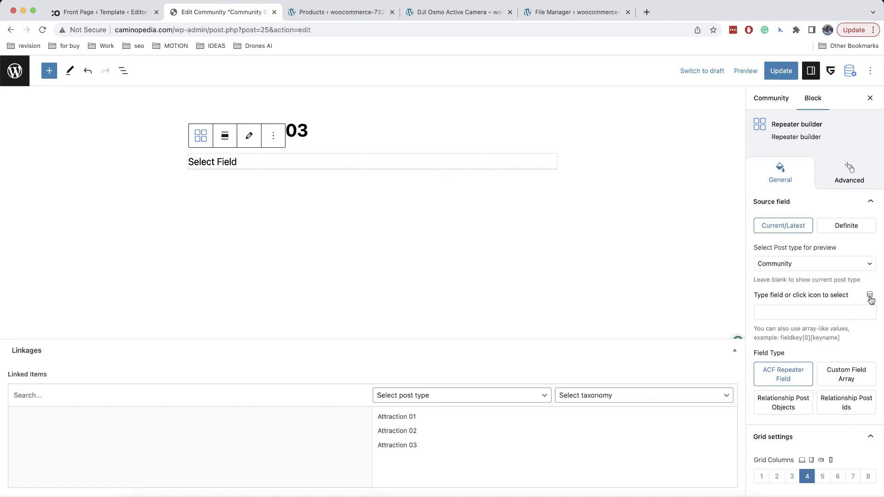
pyautogui.click(870, 295)
pyautogui.click(835, 313)
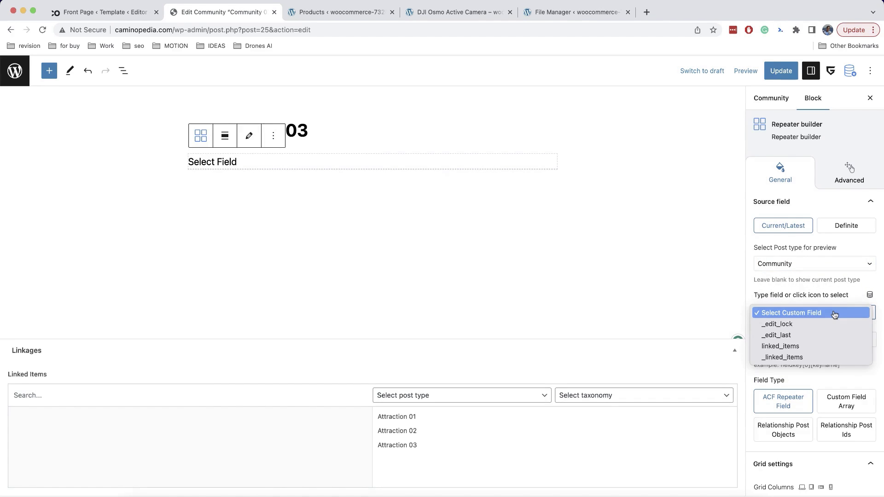
pyautogui.click(805, 347)
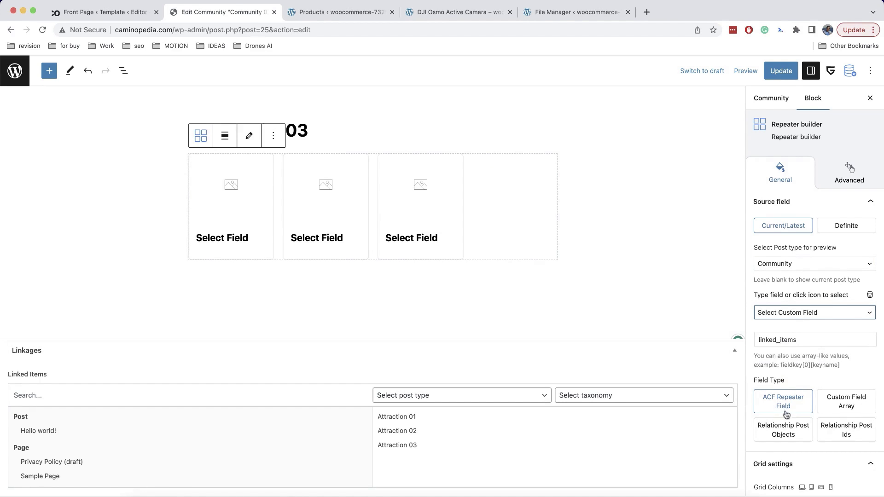
pyautogui.click(787, 438)
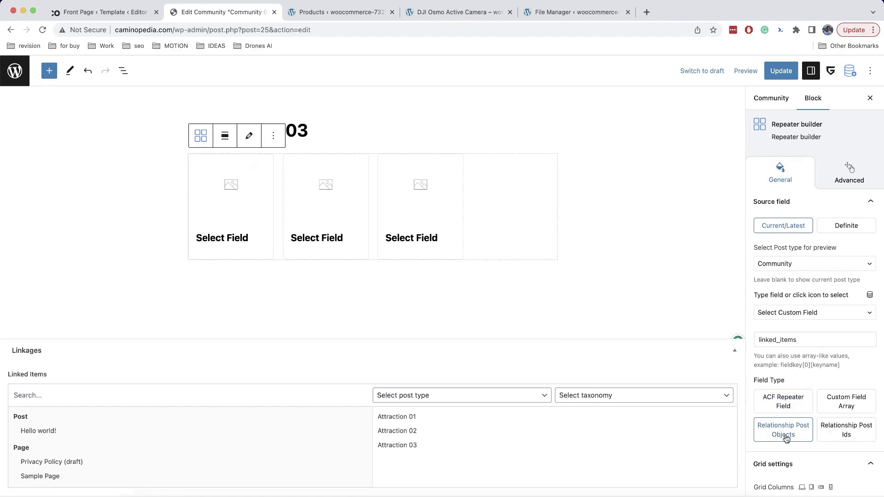
pyautogui.press('super+shift+t')
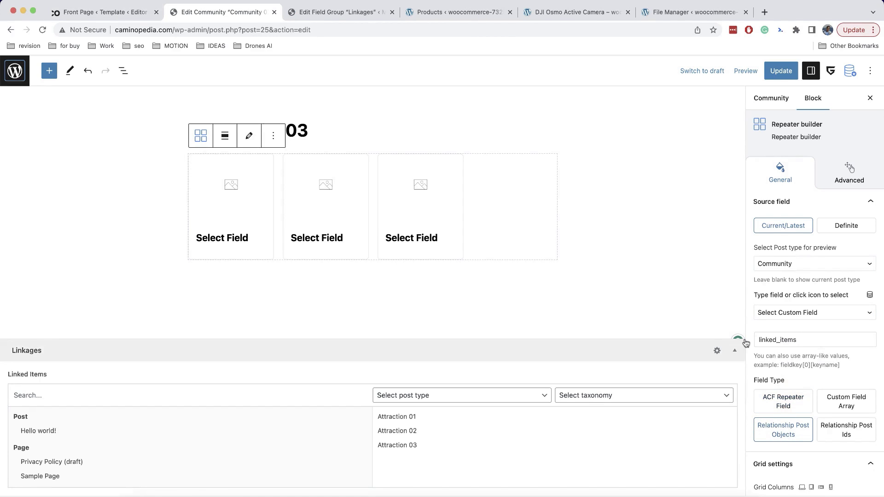
# - In the card's inner layout, bind the image to thumbnail_url and the title to post_title
pyautogui.click(250, 138)
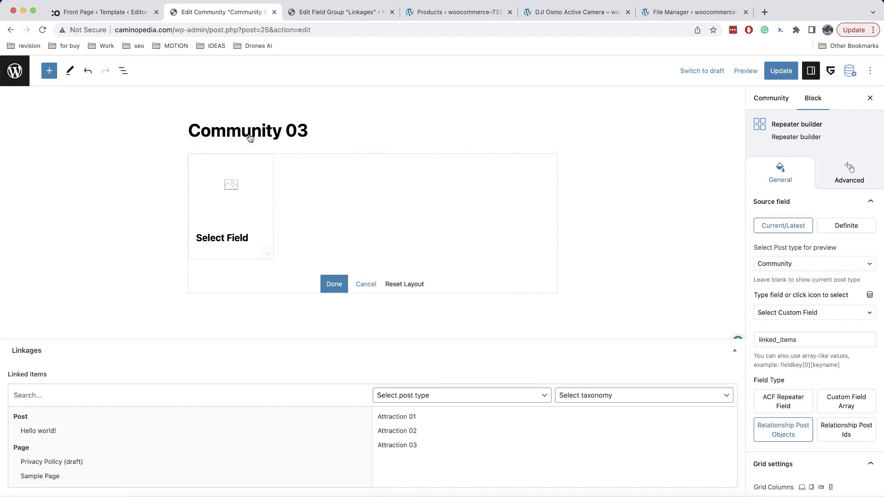
pyautogui.click(240, 184)
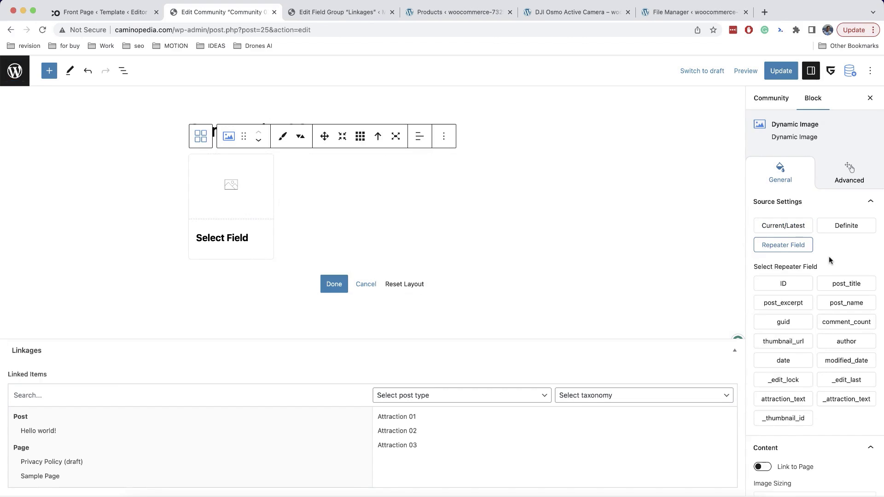
pyautogui.click(793, 343)
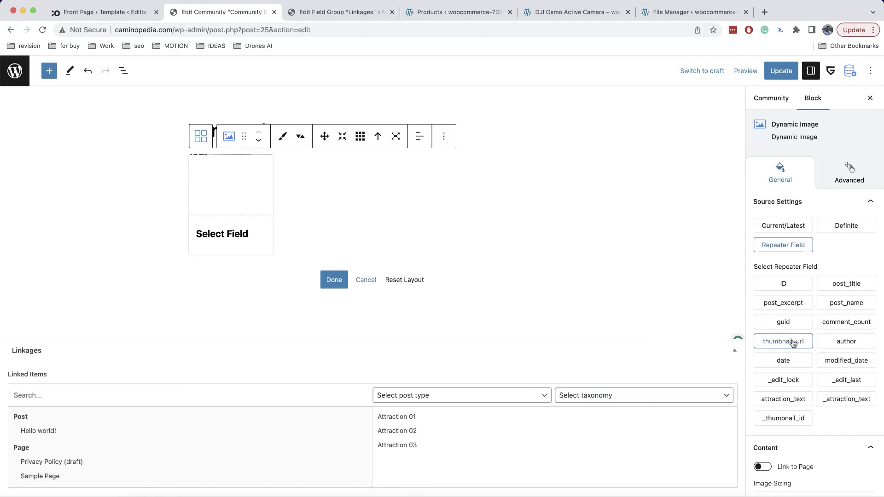
pyautogui.click(241, 231)
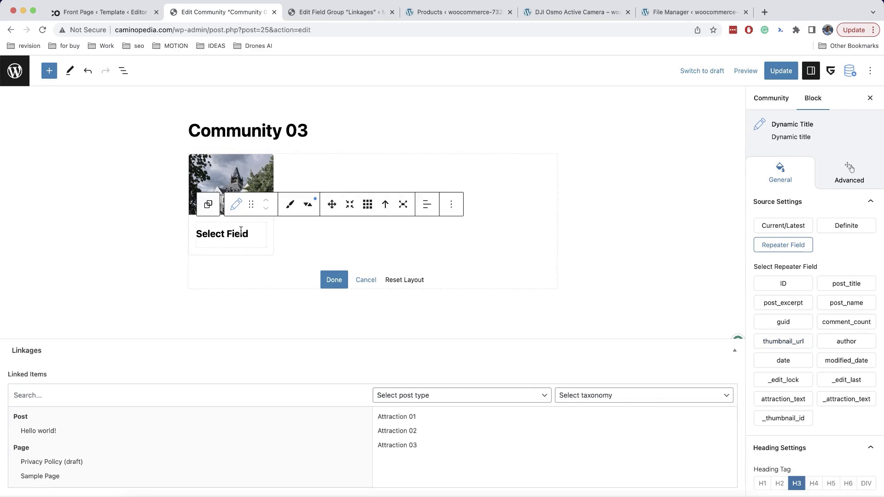
pyautogui.click(865, 285)
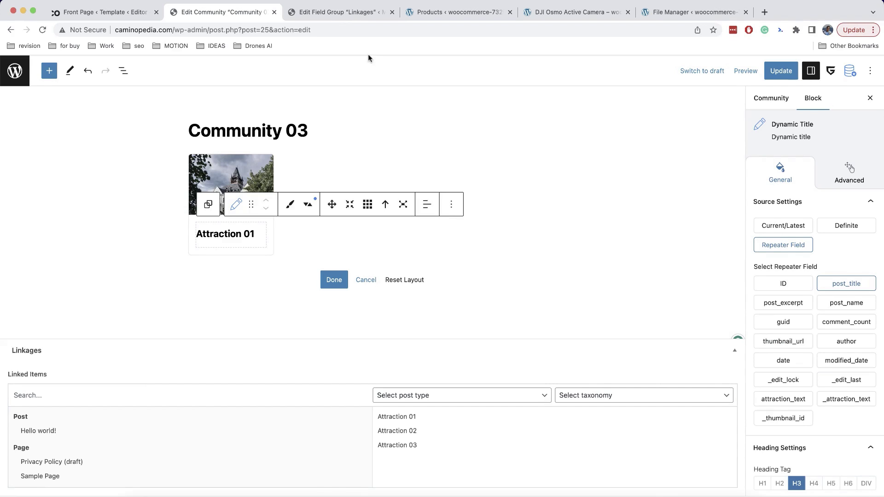
pyautogui.click(342, 12)
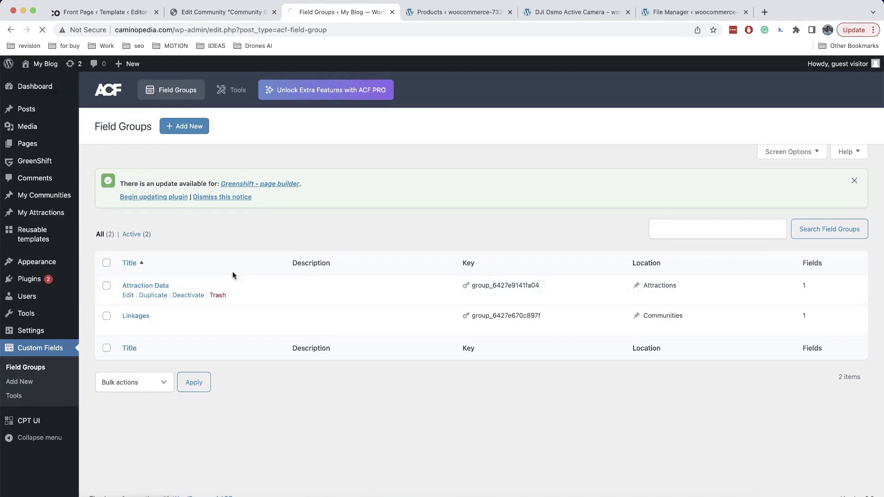
# - Expand the Attraction Text field (attraction_text, Text) in the Attraction Data field group
pyautogui.scroll(-5, 251, 276)
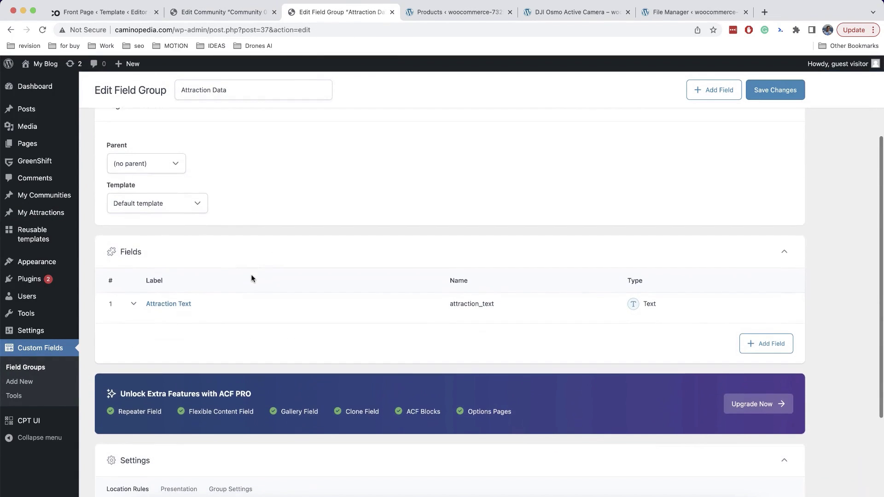
pyautogui.click(133, 304)
pyautogui.scroll(-2, 212, 308)
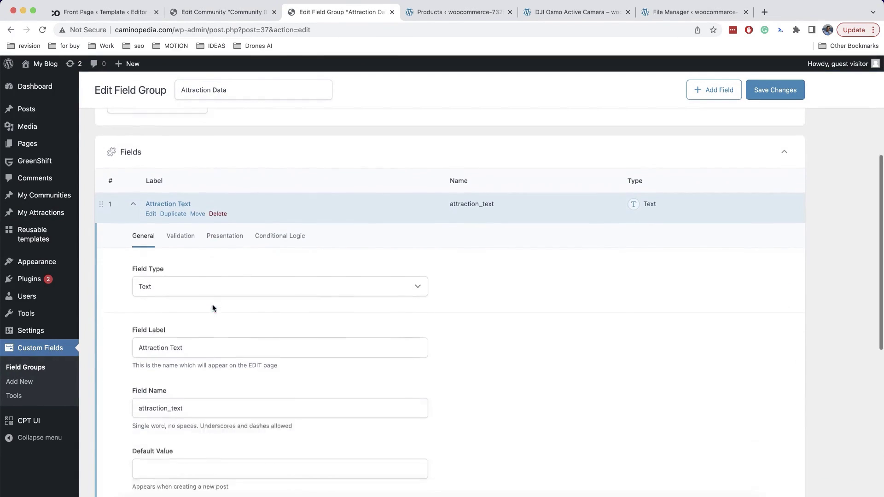
pyautogui.scroll(-1, 213, 308)
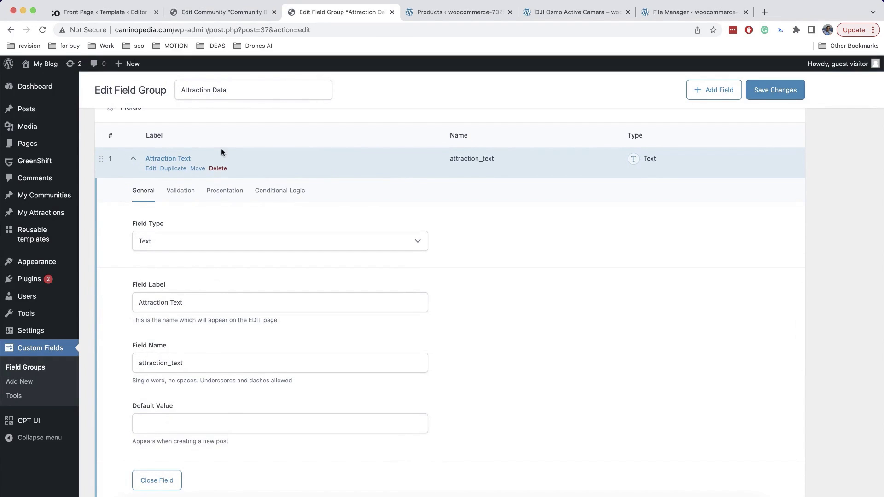
# - Add a Meta getter to the card group showing the repeater's attraction_text field
pyautogui.click(215, 14)
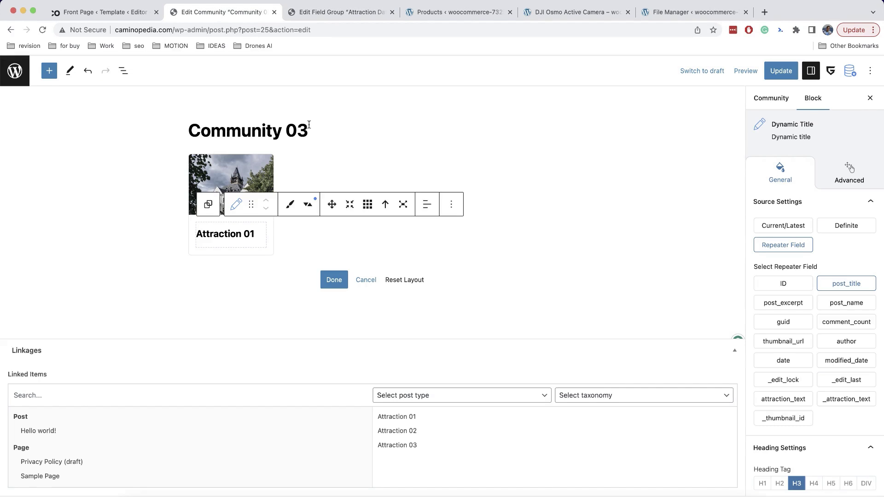
pyautogui.click(264, 174)
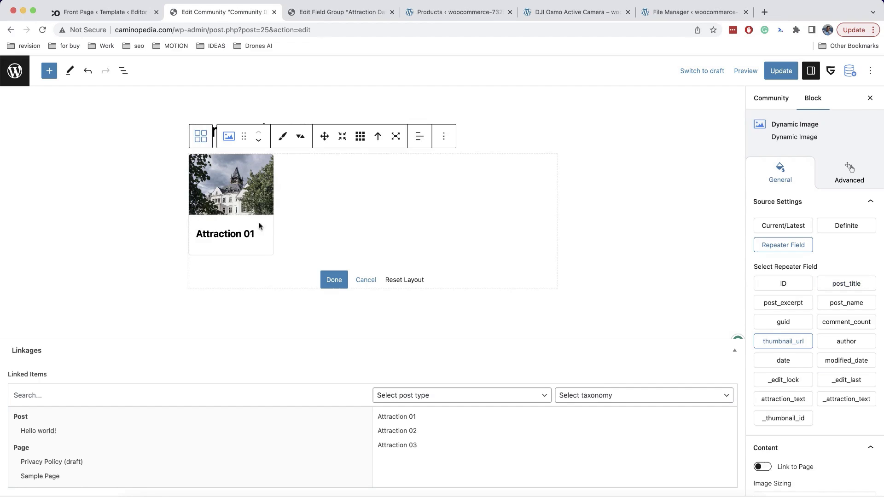
pyautogui.click(268, 237)
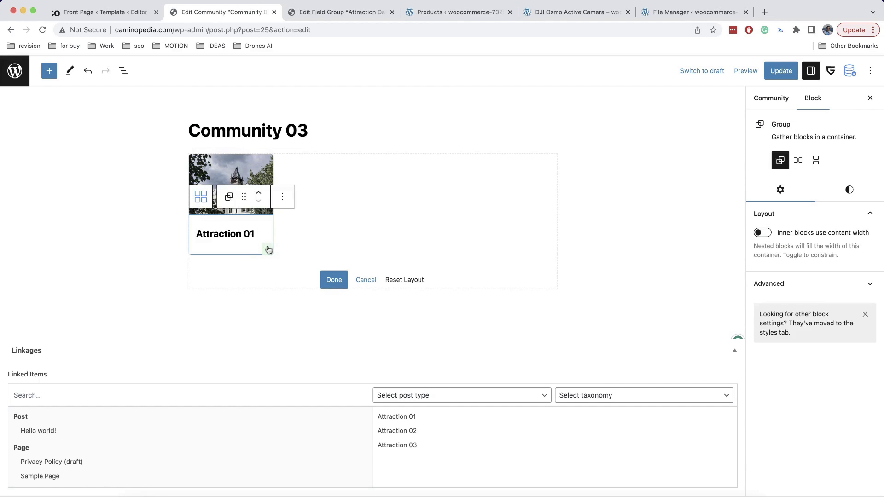
pyautogui.click(268, 250)
pyautogui.write('meta')
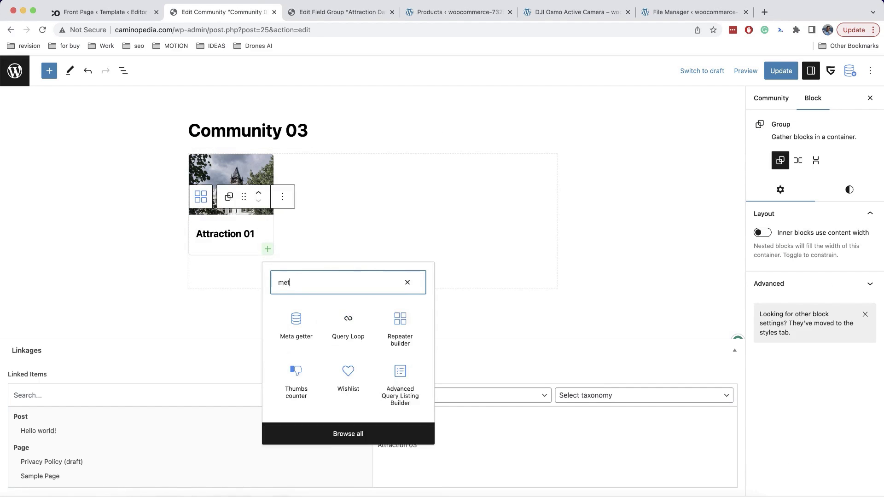
pyautogui.click(297, 322)
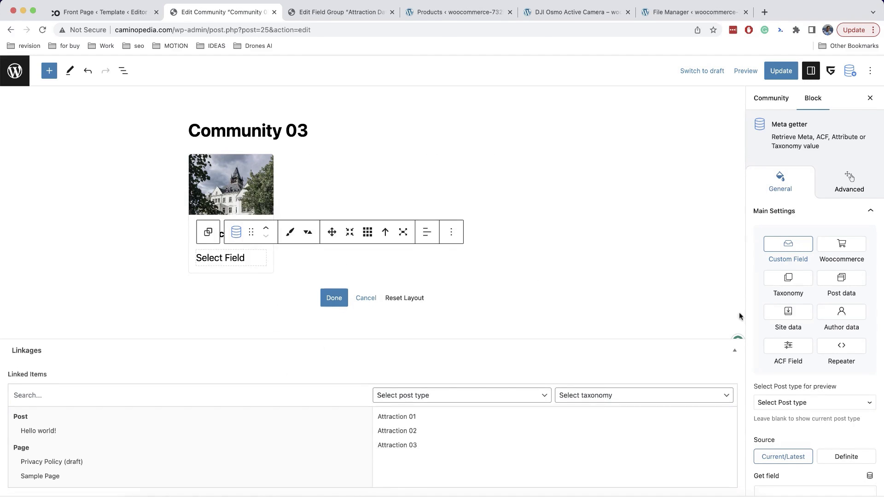
pyautogui.click(838, 354)
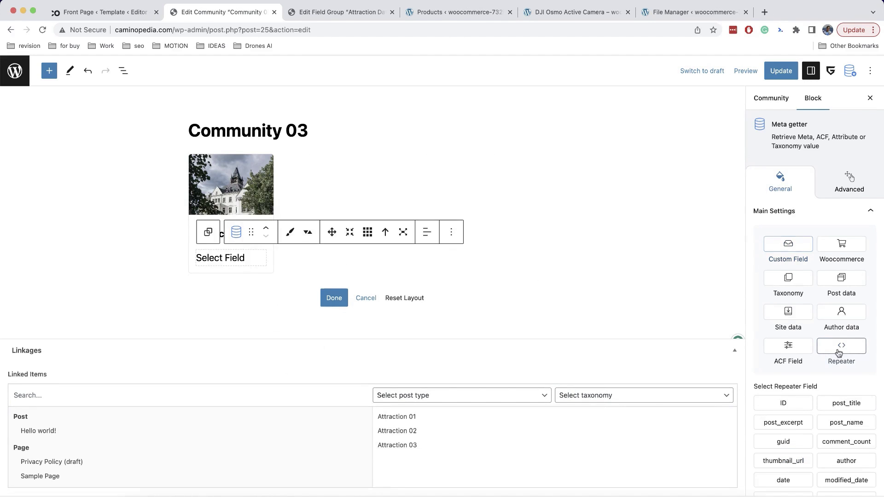
pyautogui.scroll(-4, 838, 379)
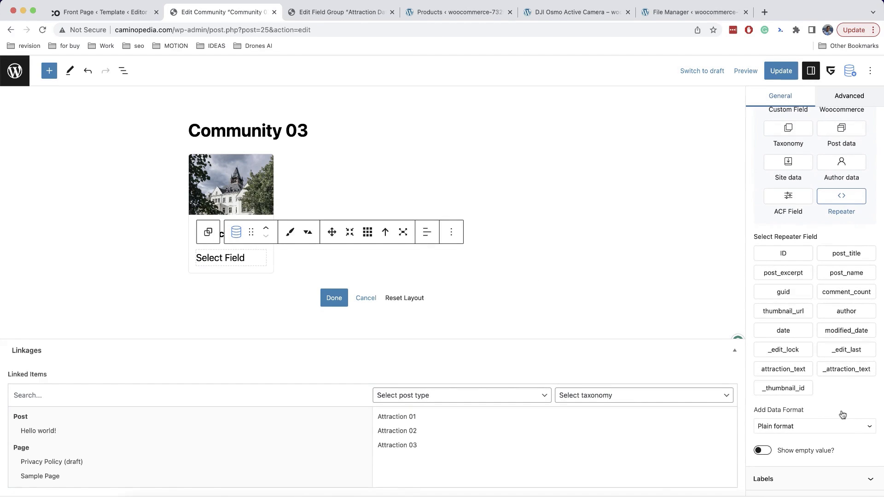
pyautogui.click(803, 376)
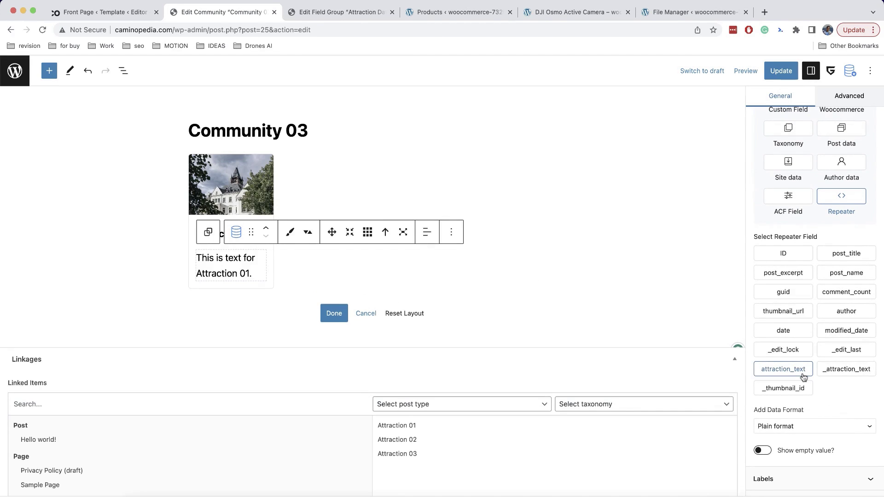
pyautogui.click(332, 314)
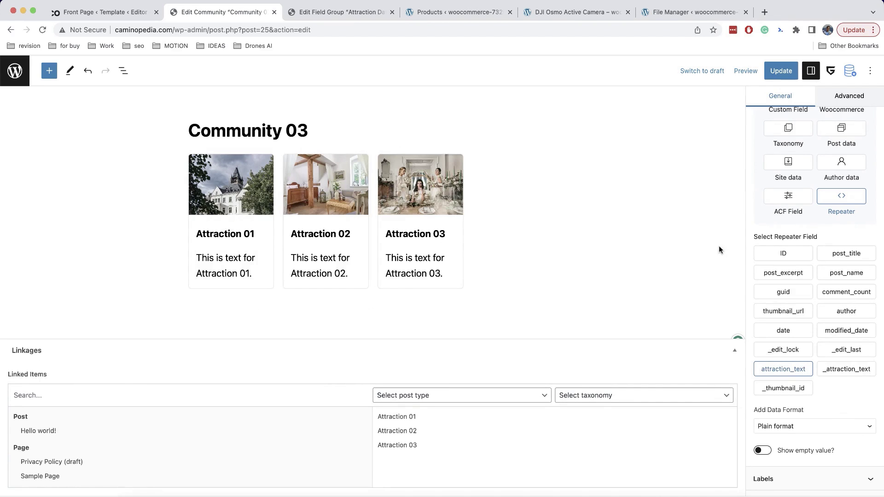
# - Set the attraction cards grid to 3 columns
pyautogui.click(325, 181)
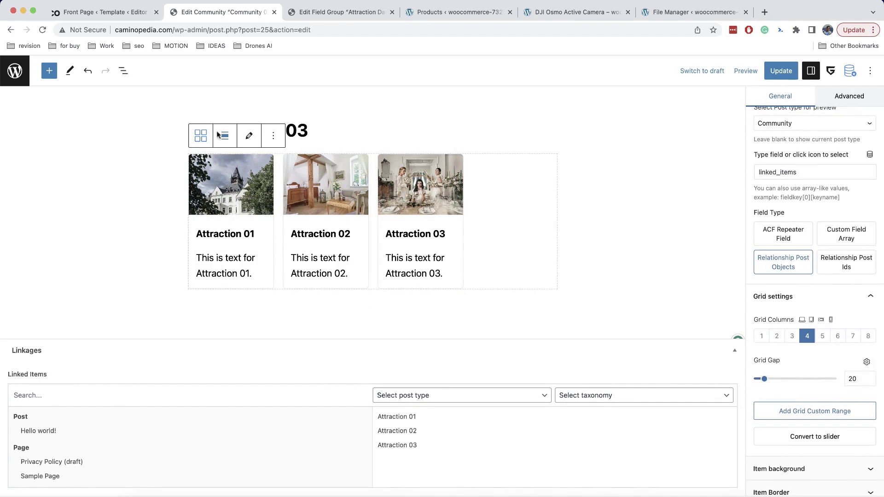
pyautogui.scroll(-1, 783, 309)
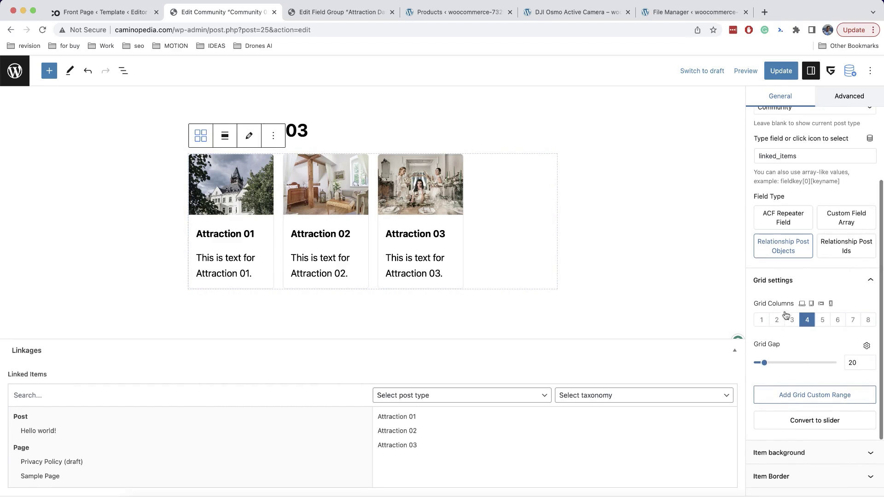
pyautogui.click(791, 322)
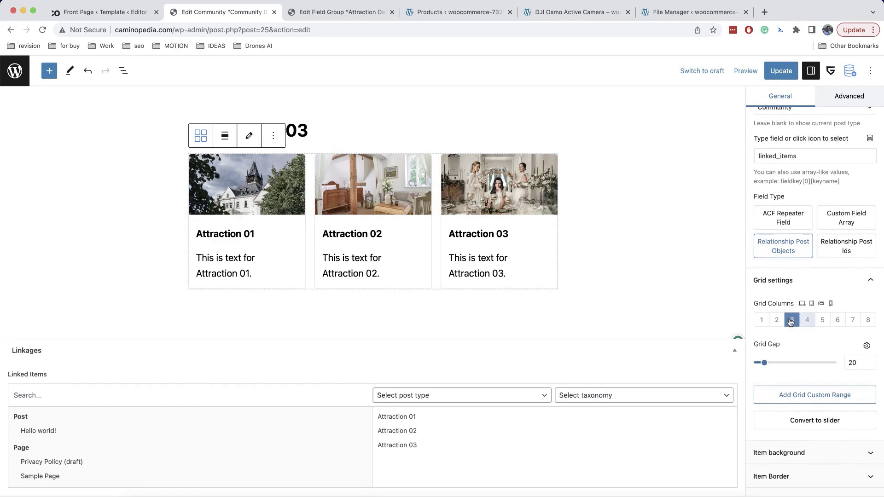
pyautogui.click(762, 322)
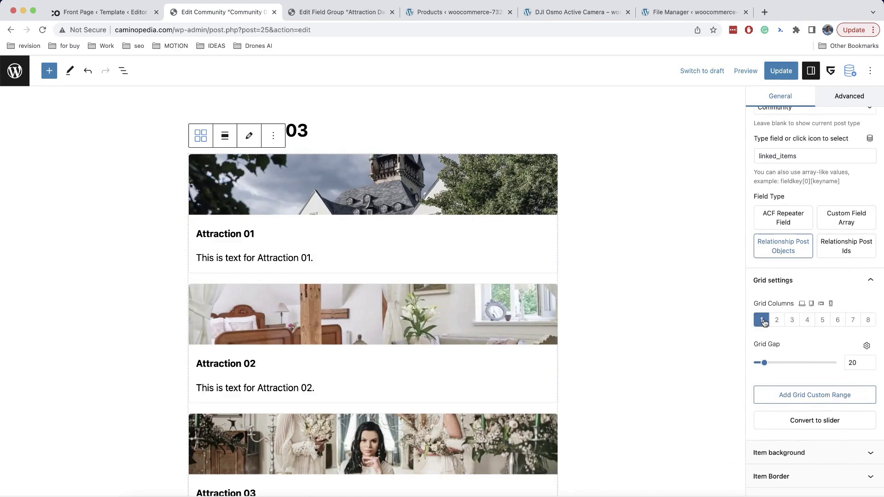
pyautogui.click(791, 323)
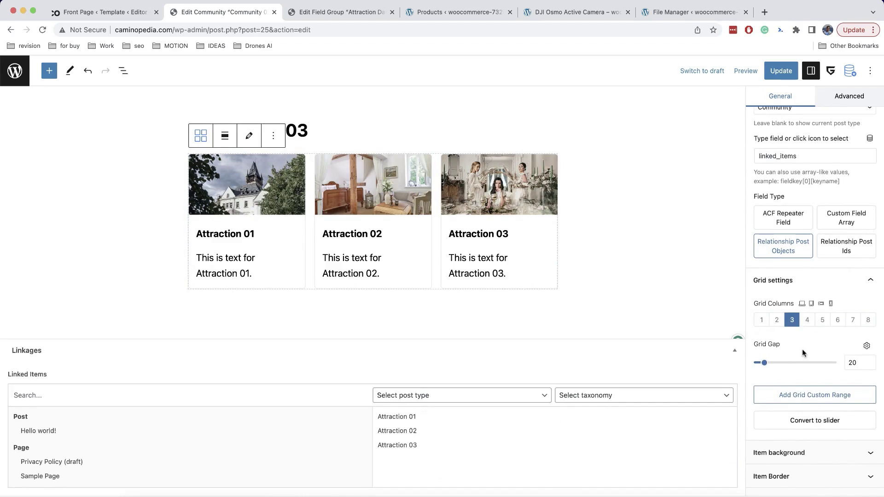
pyautogui.scroll(-3, 802, 349)
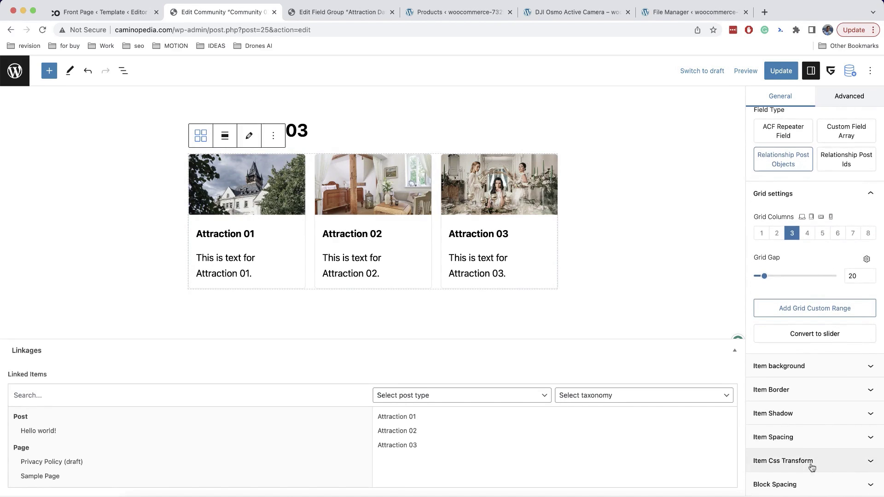
pyautogui.scroll(2, 804, 277)
# - Insert a Query Loop Builder that queries the communities custom post type
pyautogui.scroll(3, 803, 276)
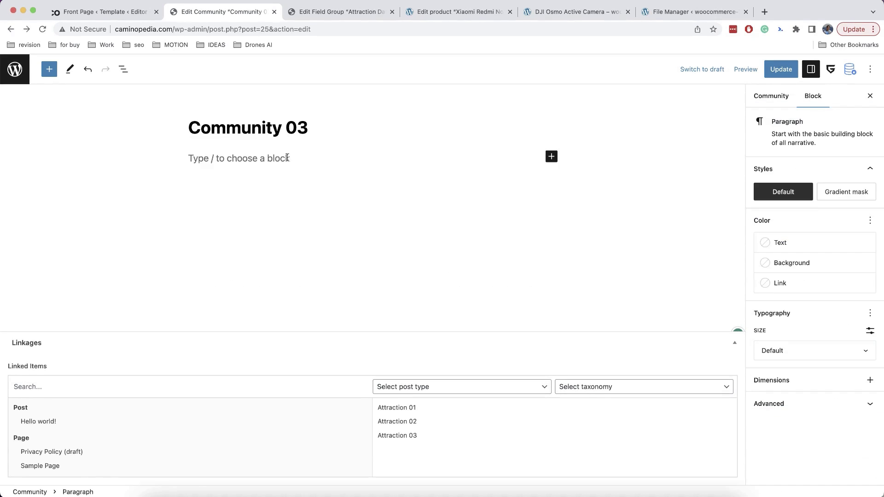
pyautogui.write('/query')
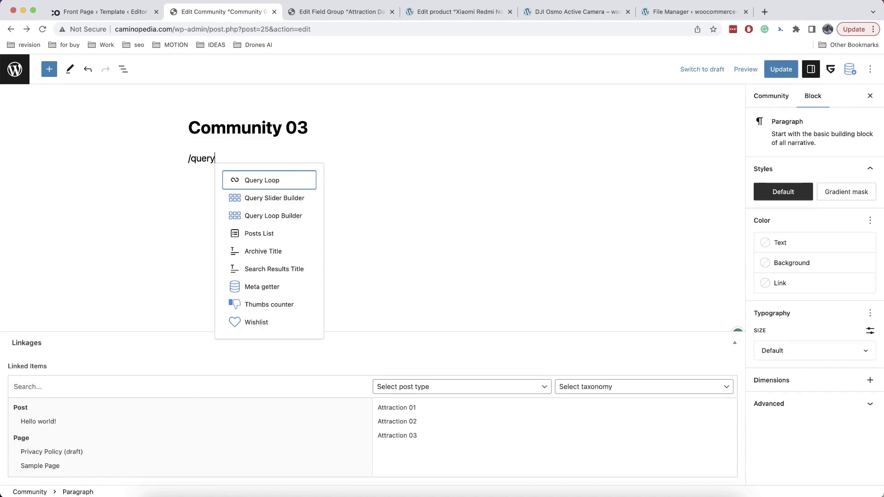
pyautogui.press('Down')
pyautogui.press('Down')
pyautogui.press('Return')
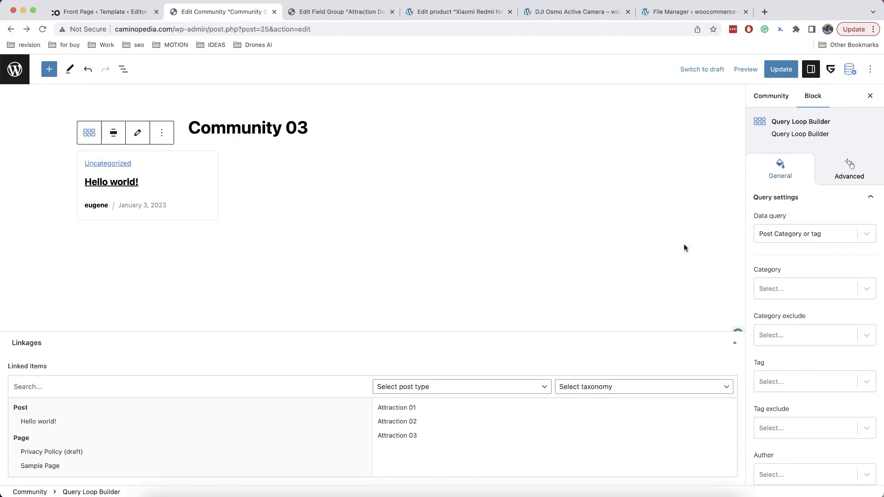
pyautogui.click(766, 233)
pyautogui.click(792, 278)
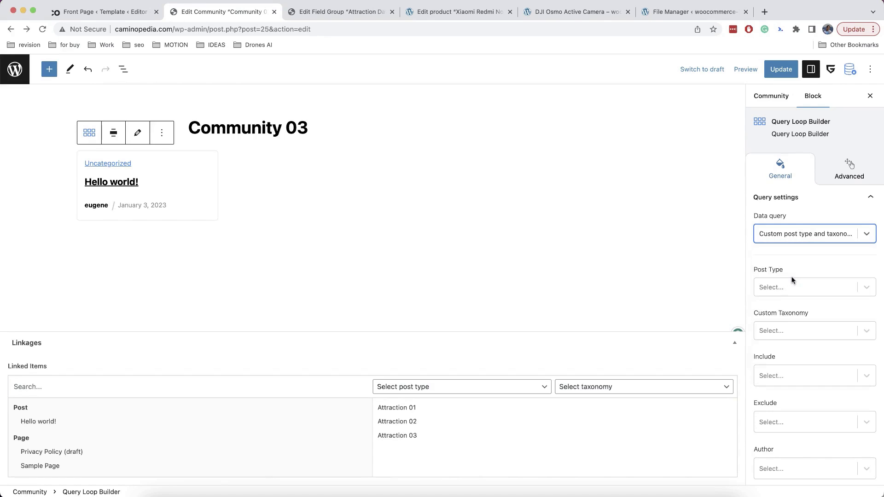
pyautogui.click(791, 288)
pyautogui.click(792, 343)
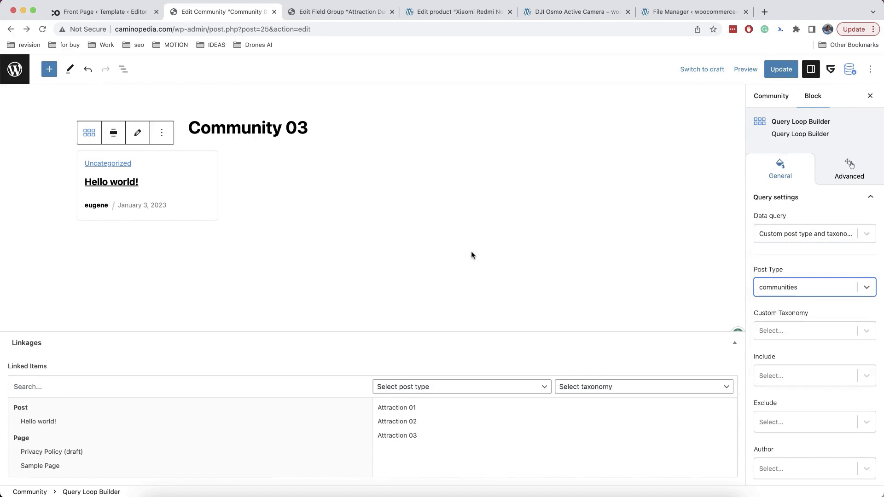
# - Remove the image and category blocks from the loop's card template
pyautogui.click(139, 133)
pyautogui.click(194, 220)
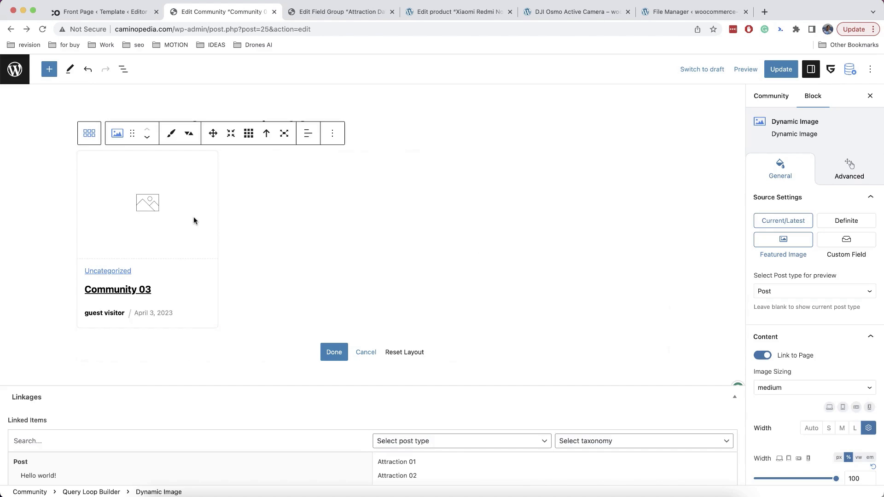
pyautogui.click(332, 133)
pyautogui.click(350, 403)
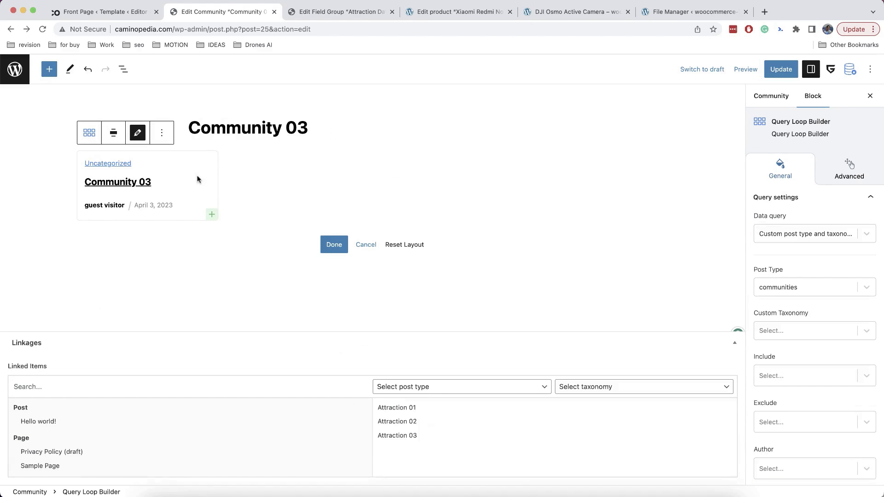
pyautogui.click(188, 168)
pyautogui.click(340, 141)
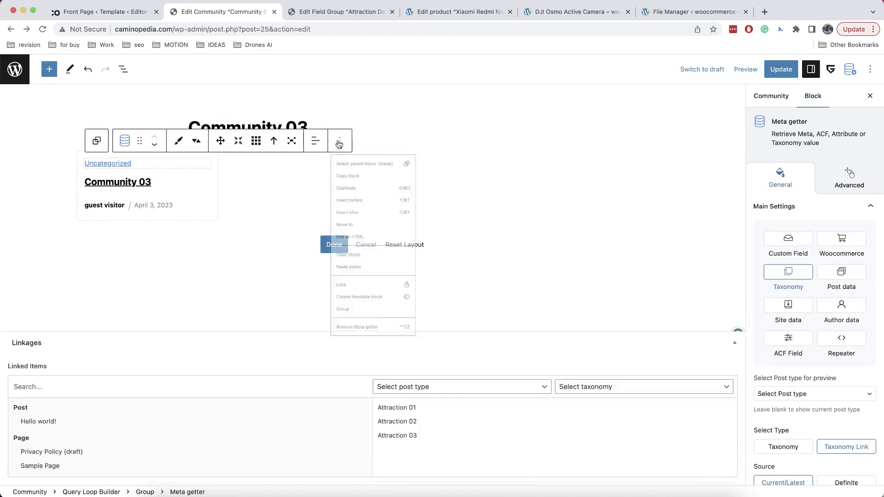
pyautogui.click(359, 410)
pyautogui.click(205, 208)
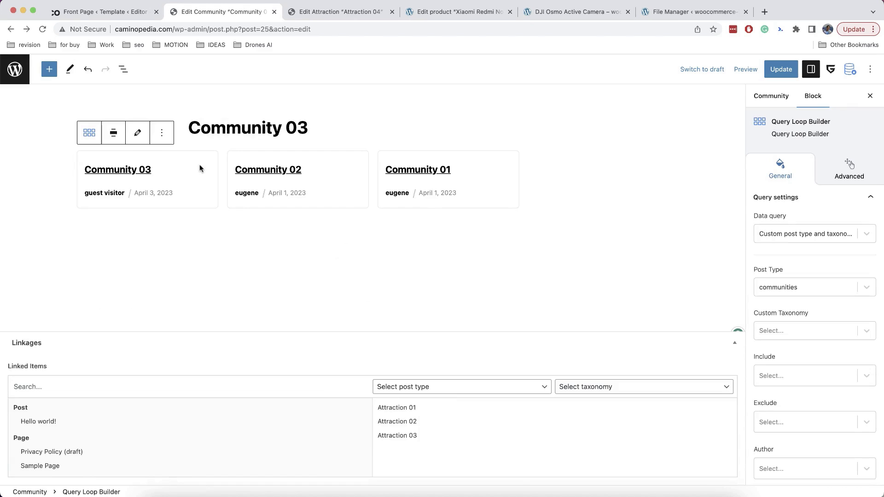
pyautogui.click(137, 135)
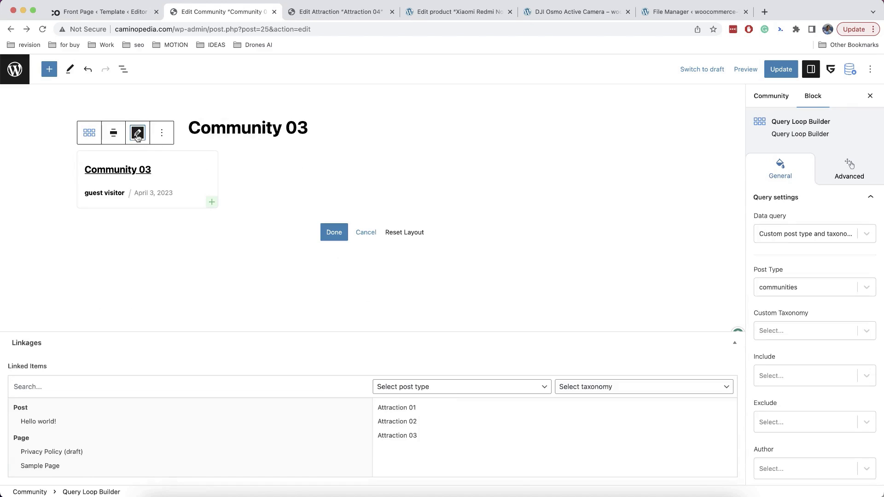
# - Nest a Repeater builder in the card, previewing Community and sourcing linked_items as Relationship Post Objects
pyautogui.click(212, 203)
pyautogui.write('repe')
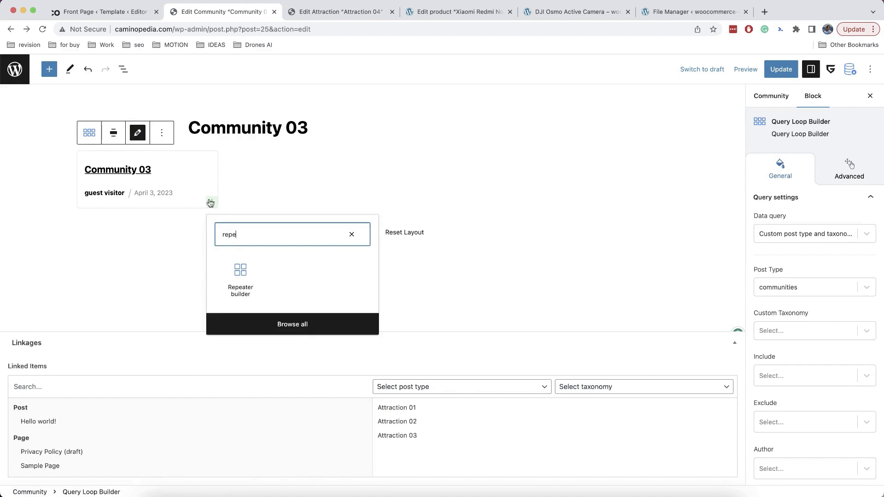
pyautogui.click(244, 273)
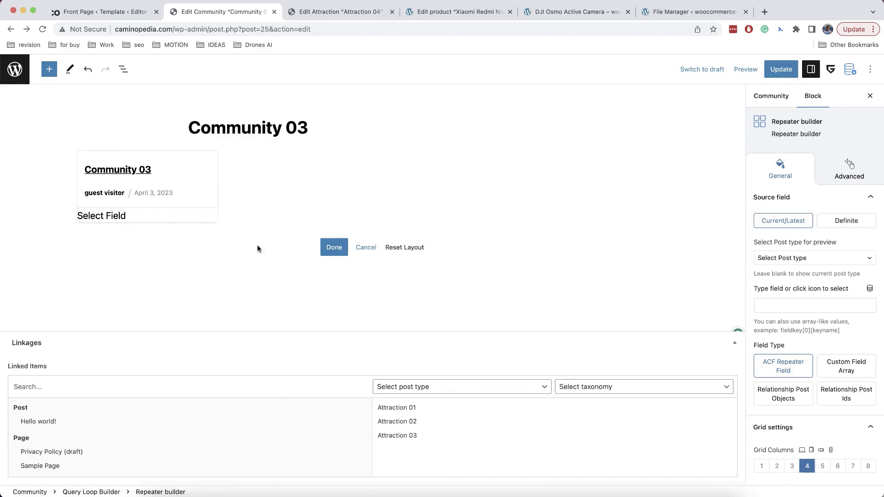
pyautogui.click(790, 257)
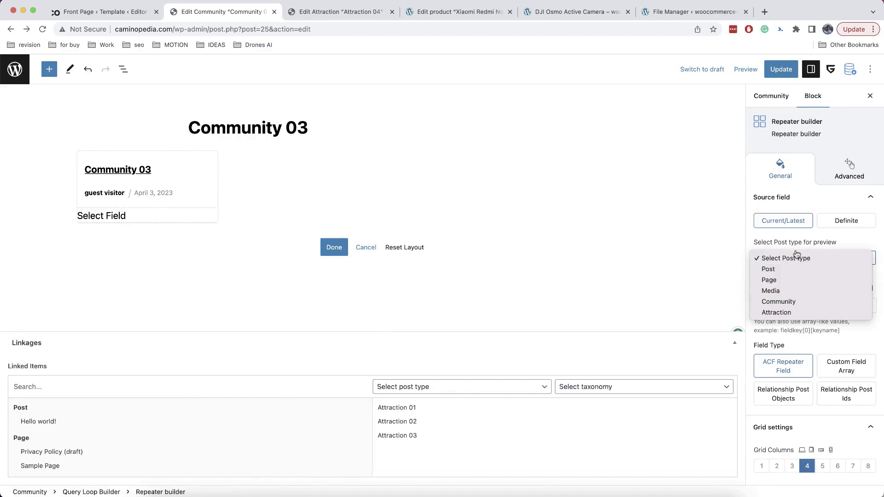
pyautogui.click(800, 301)
pyautogui.click(870, 288)
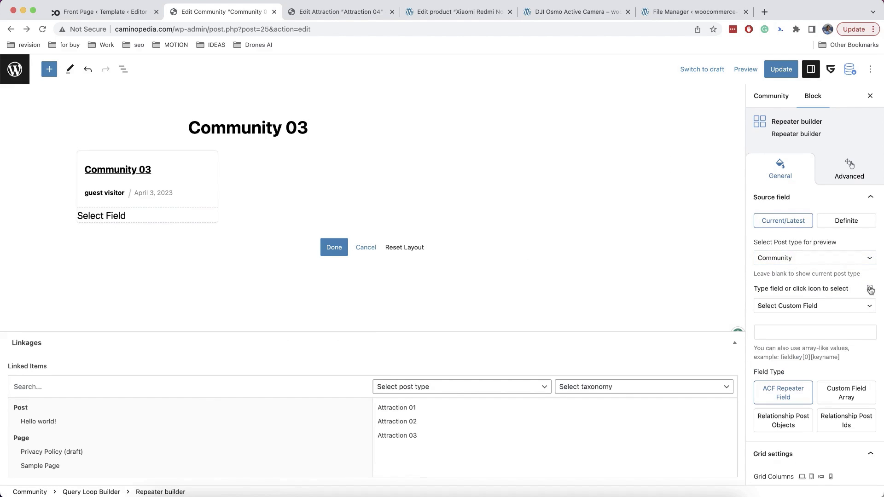
pyautogui.click(825, 309)
pyautogui.click(814, 339)
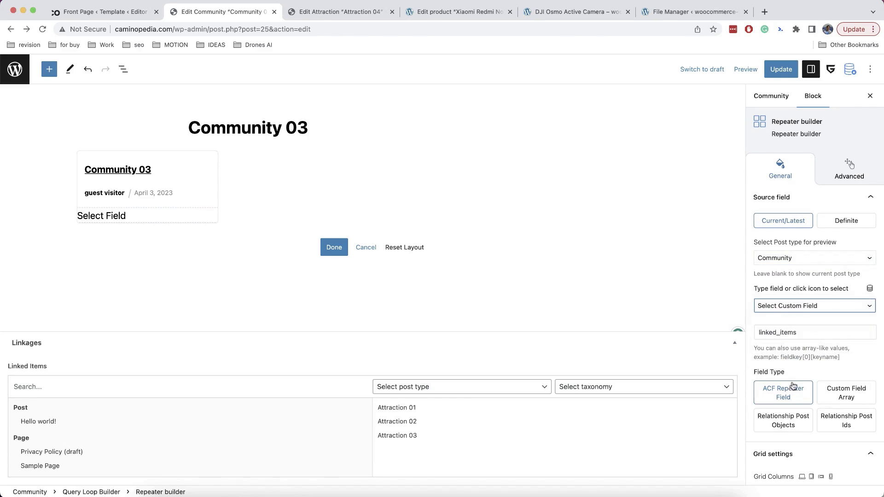
pyautogui.click(789, 420)
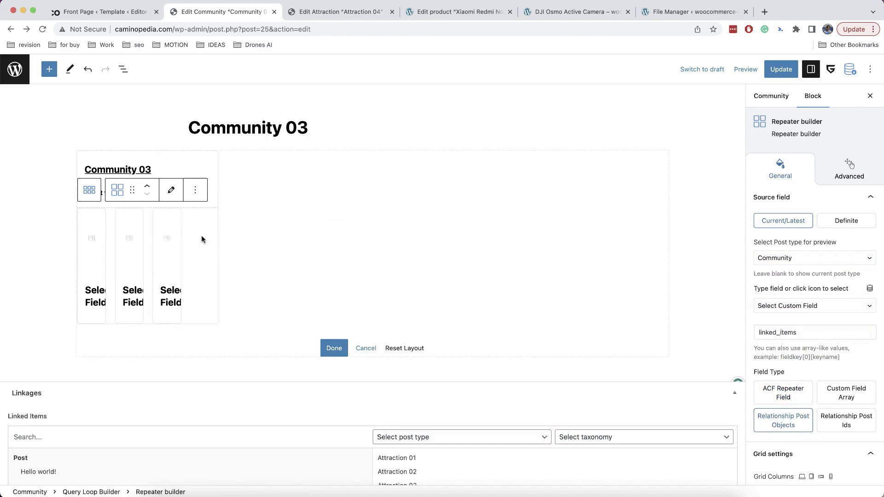
# - Remove the title group from the nested card, bind the image to thumbnail_url and set height 40
pyautogui.click(171, 197)
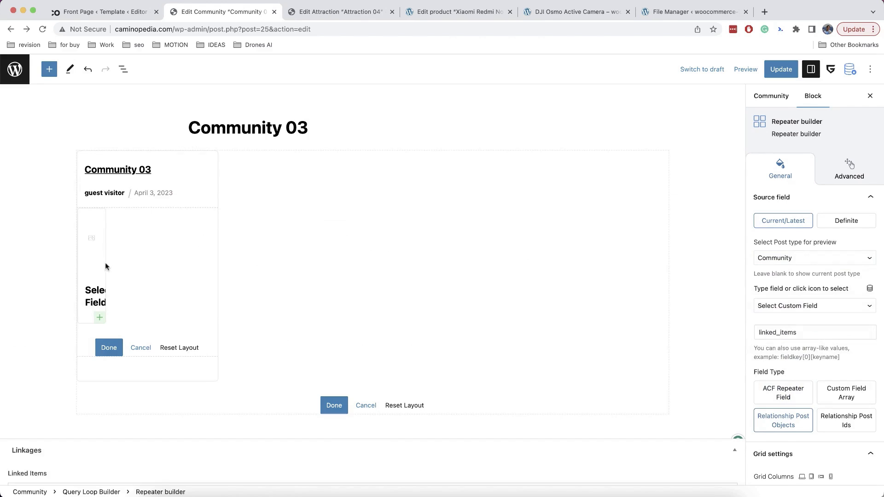
pyautogui.click(96, 292)
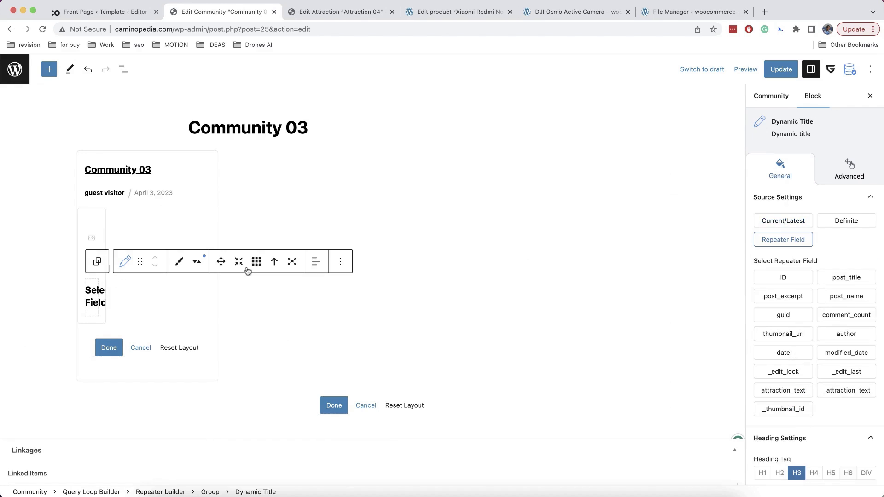
pyautogui.click(97, 259)
pyautogui.click(172, 254)
pyautogui.scroll(-2, 205, 442)
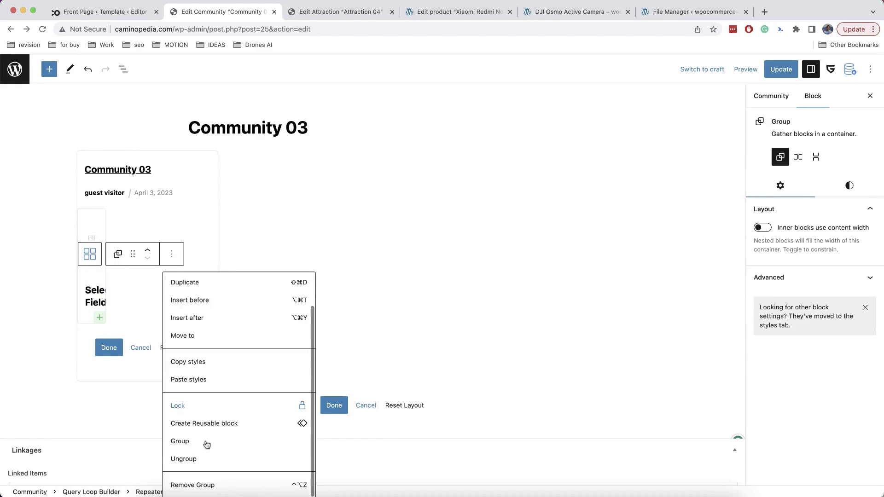
pyautogui.click(192, 486)
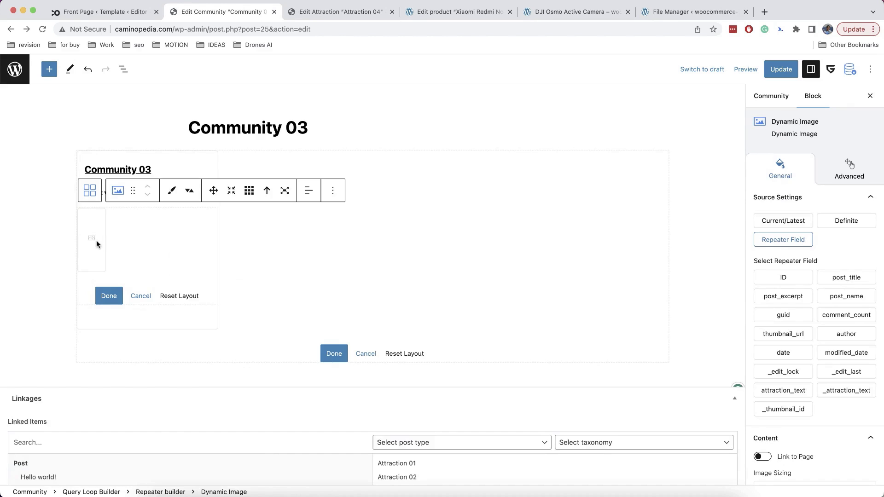
pyautogui.click(783, 333)
pyautogui.scroll(-4, 791, 335)
pyautogui.scroll(-4, 791, 336)
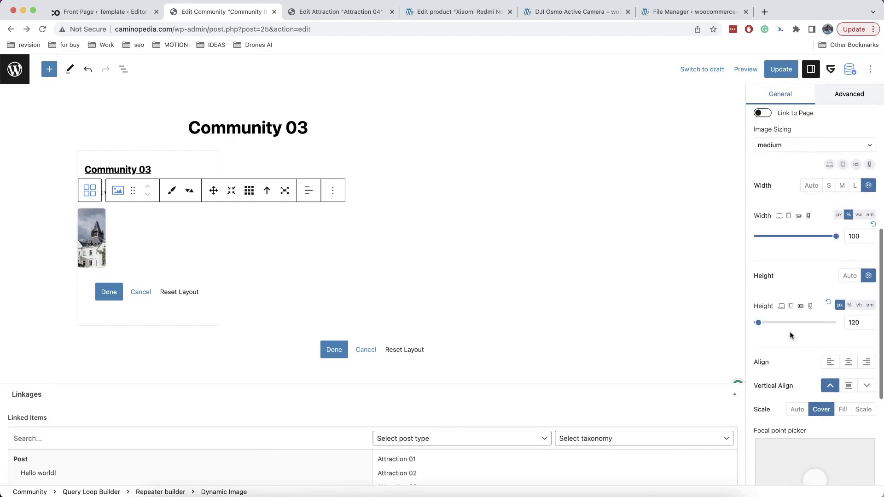
pyautogui.moveTo(858, 315); pyautogui.dragTo(840, 319)
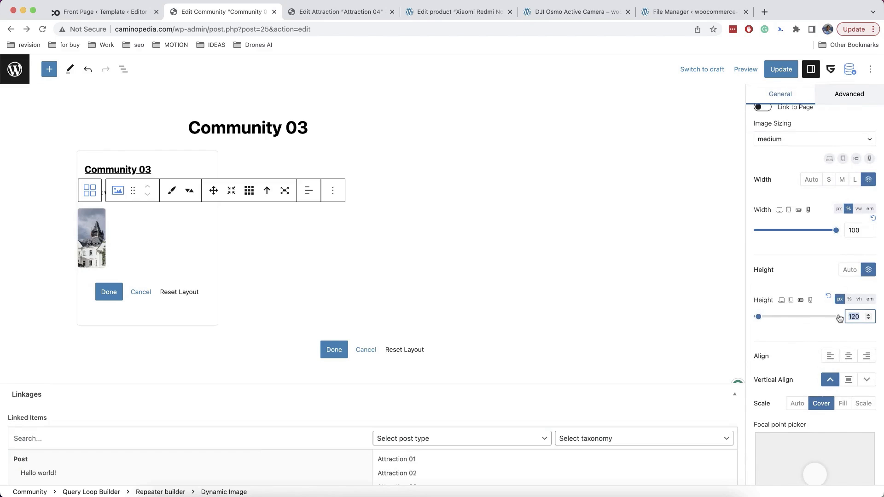
pyautogui.write('40')
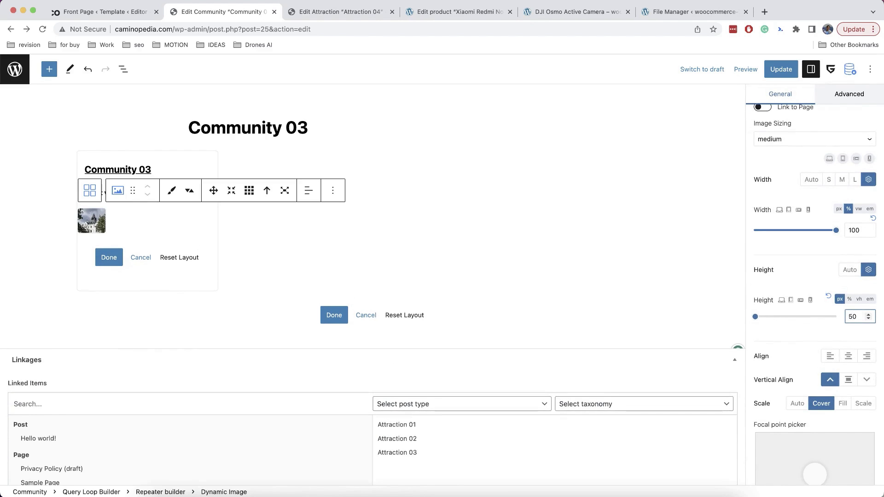
pyautogui.click(118, 258)
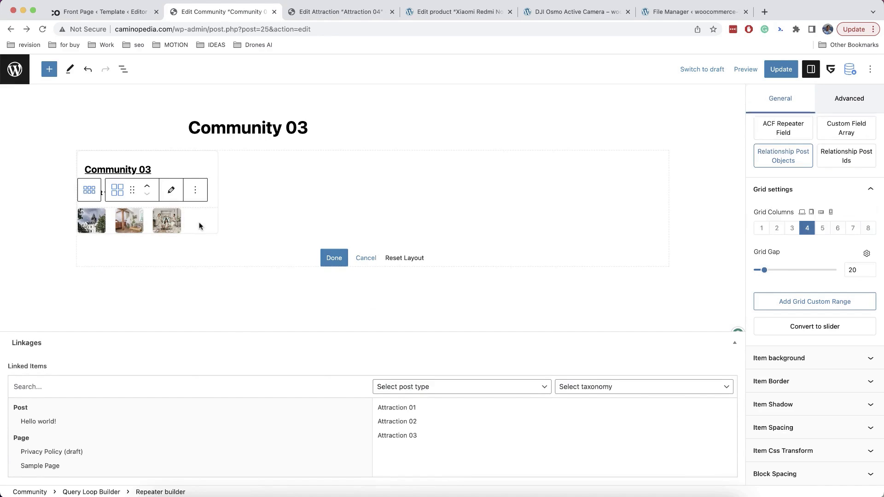
# - Convert the thumbnail repeater to a Container / Wrapper with linked 20 px padding on all sides
pyautogui.click(120, 195)
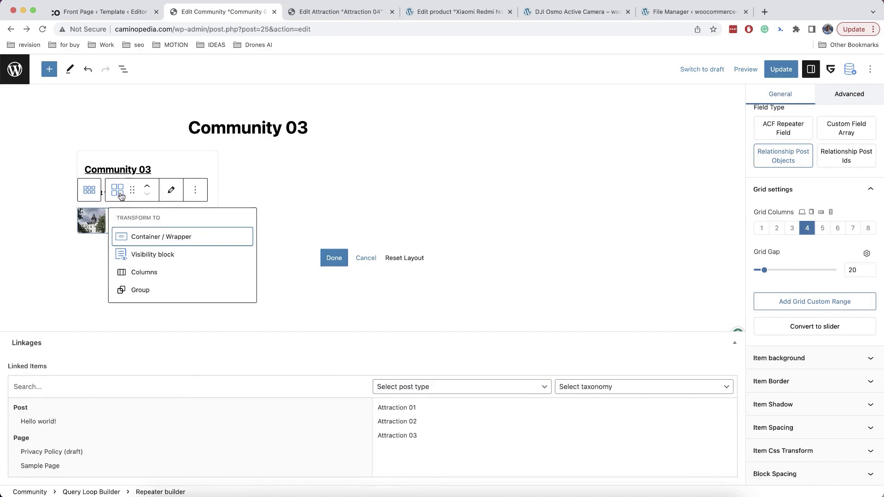
pyautogui.click(148, 236)
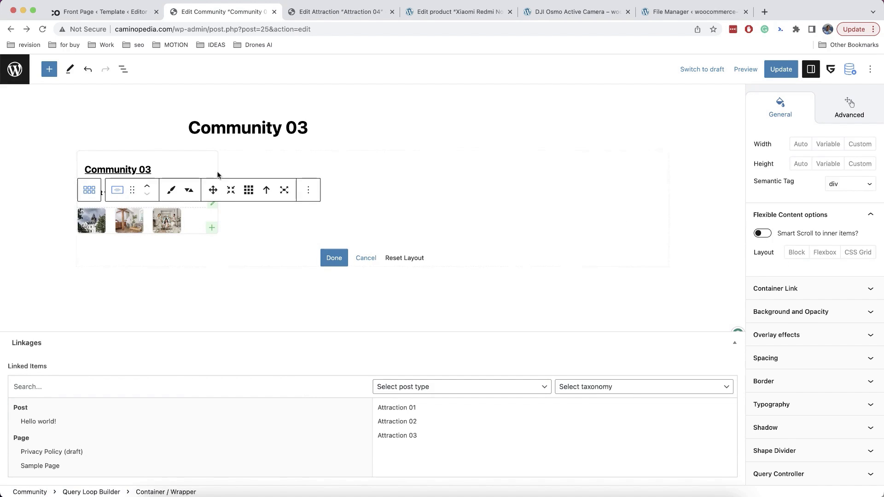
pyautogui.click(189, 189)
pyautogui.click(298, 308)
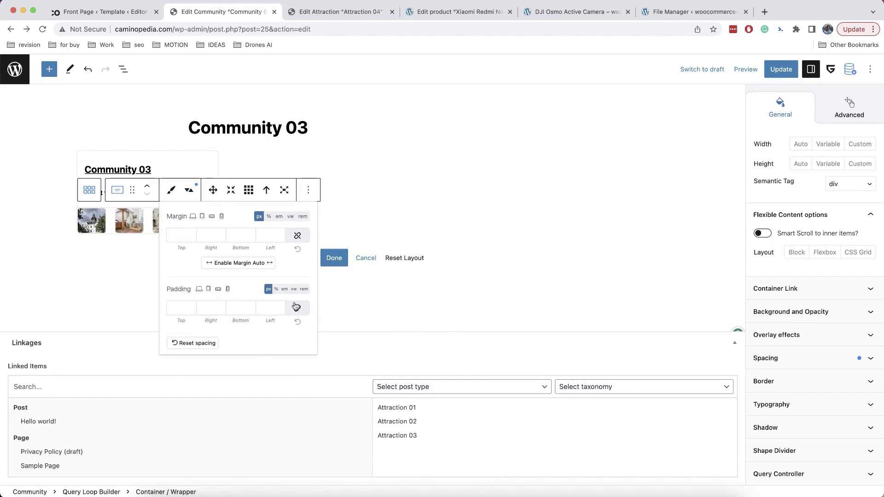
pyautogui.click(266, 306)
pyautogui.write('20')
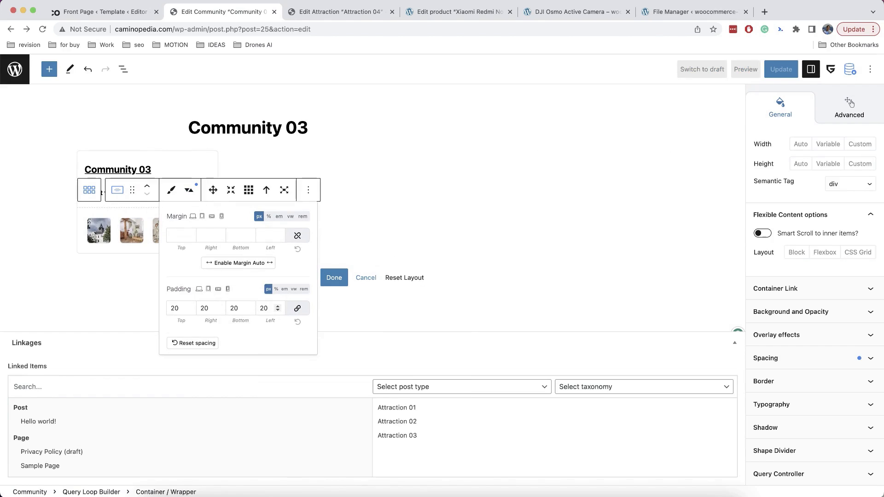
pyautogui.click(188, 189)
pyautogui.click(333, 278)
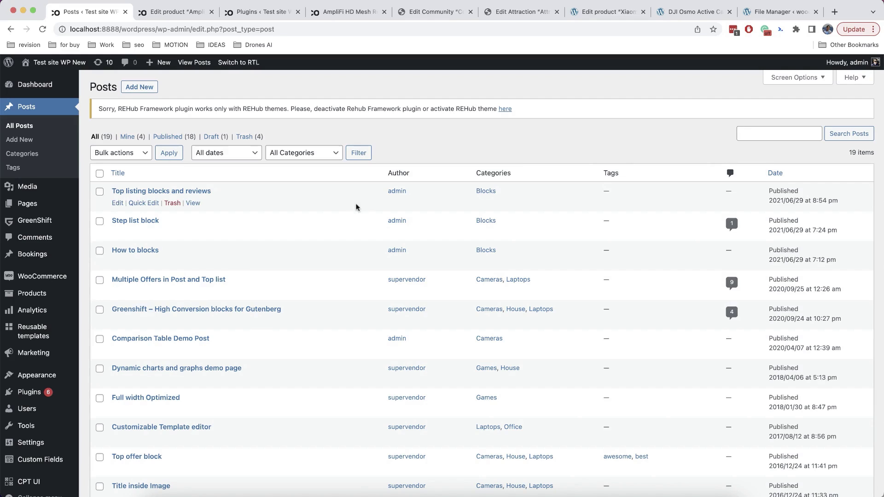
pyautogui.moveTo(37, 303)
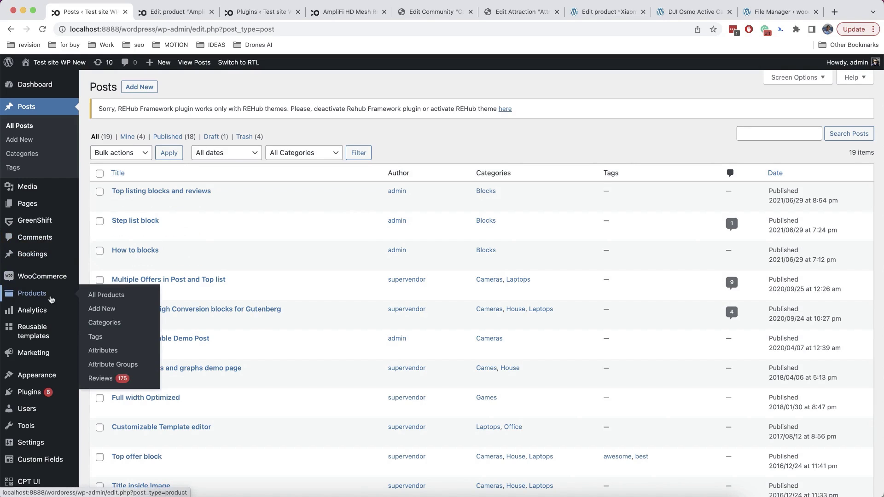
pyautogui.moveTo(167, 202)
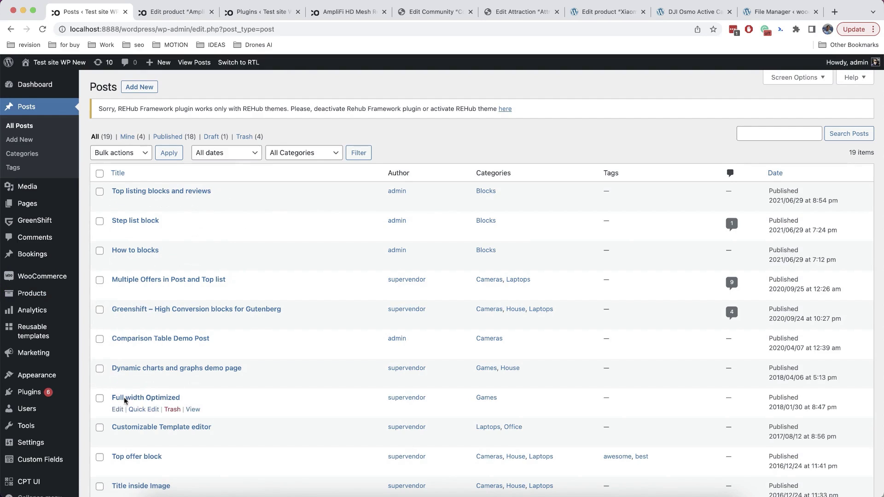
pyautogui.moveTo(68, 456)
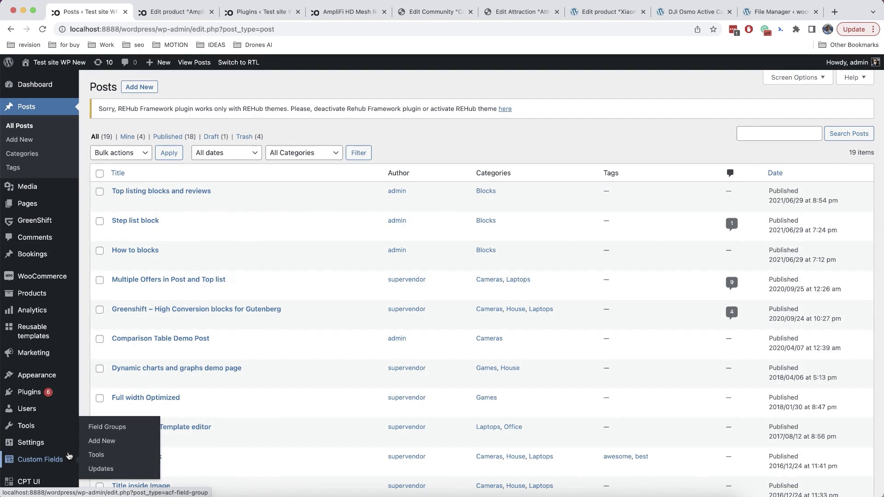
# - Start a new field group titled 'Connected products' with a Post Object field
pyautogui.click(128, 431)
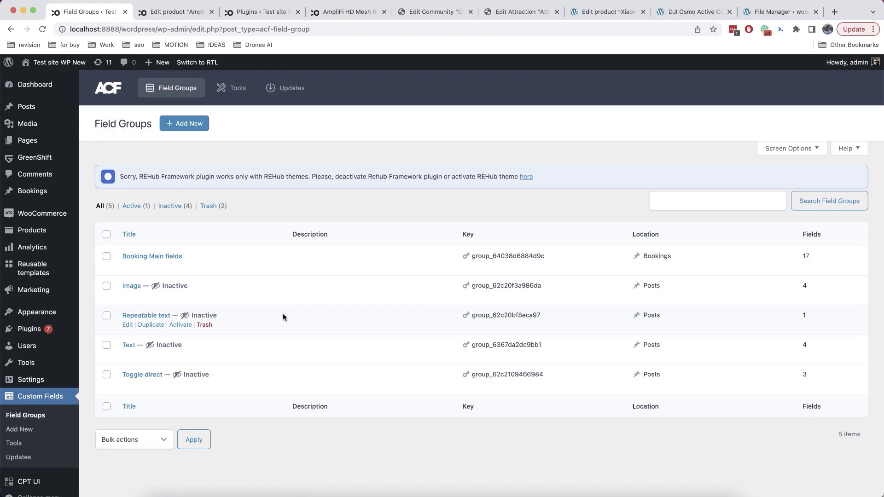
pyautogui.click(202, 123)
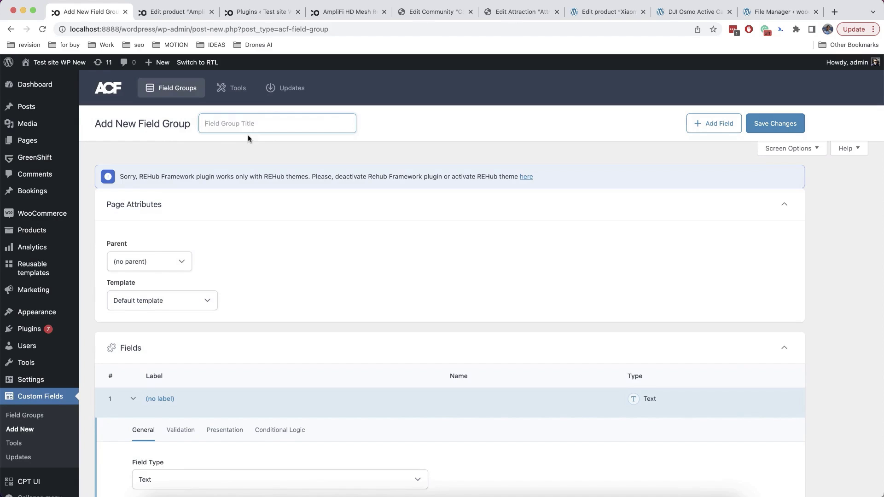
pyautogui.write('Connected products')
pyautogui.scroll(-3, 300, 300)
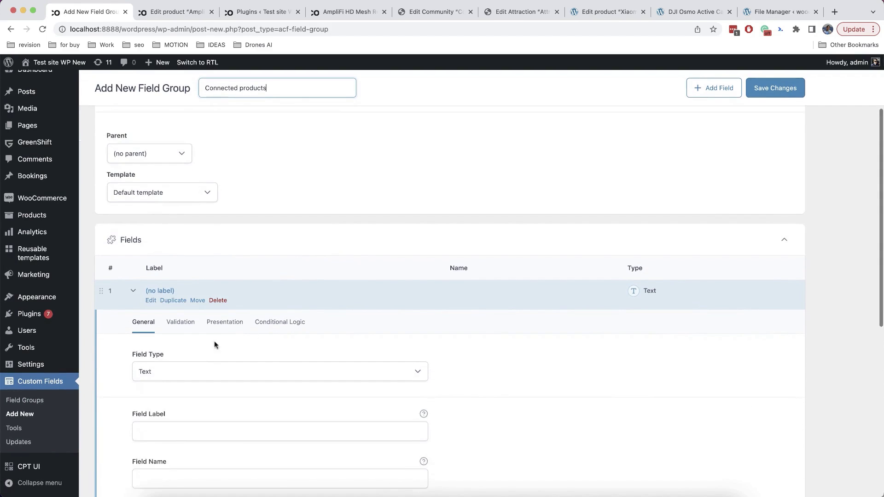
pyautogui.click(199, 371)
pyautogui.scroll(-5, 198, 372)
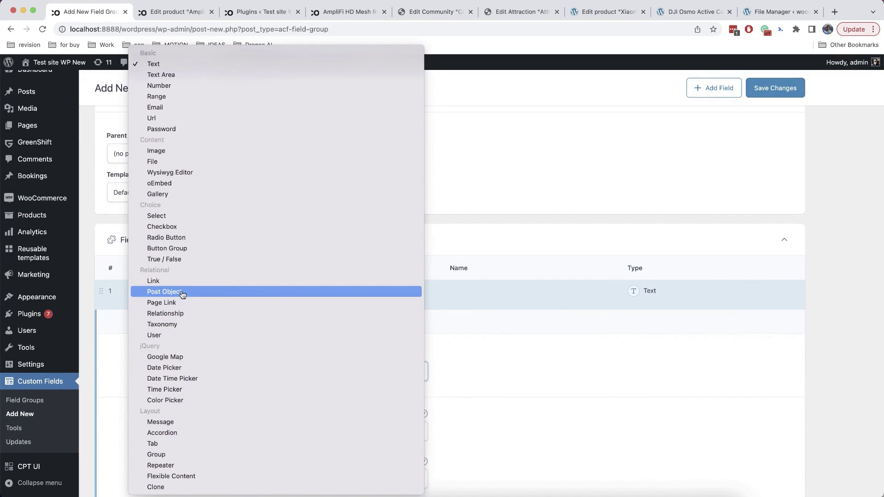
pyautogui.click(185, 294)
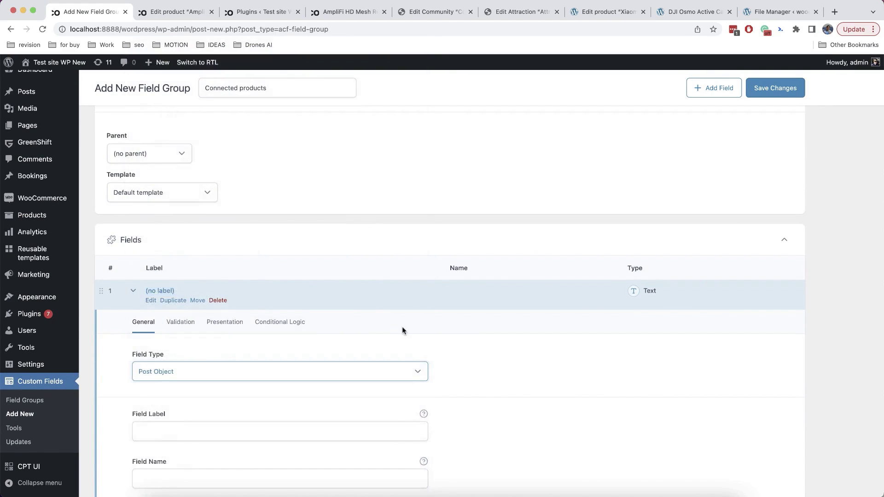
# - Set the field to return the Post ID, label it 'Related product', and save the group
pyautogui.scroll(-4, 402, 328)
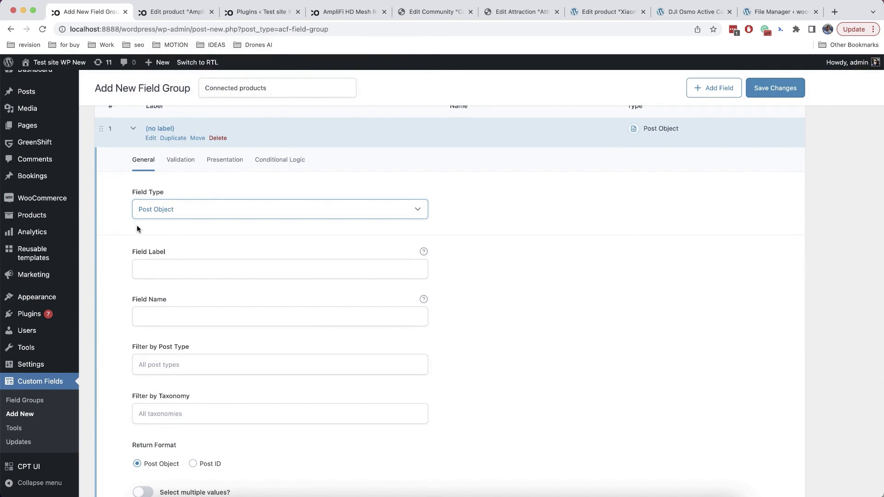
pyautogui.scroll(-4, 122, 295)
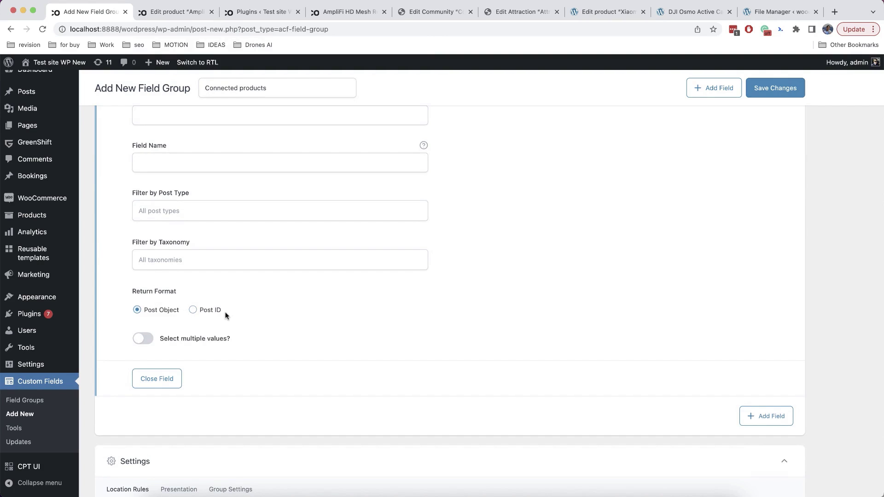
pyautogui.click(193, 310)
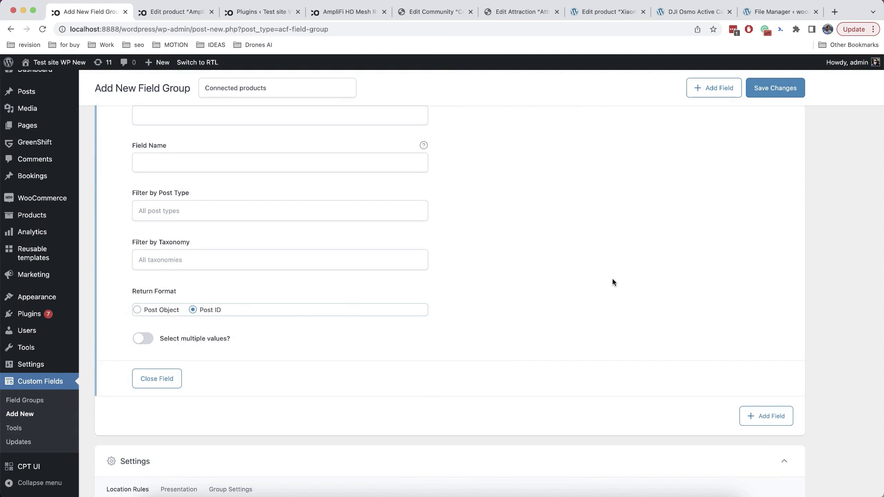
pyautogui.scroll(4, 364, 275)
pyautogui.click(193, 211)
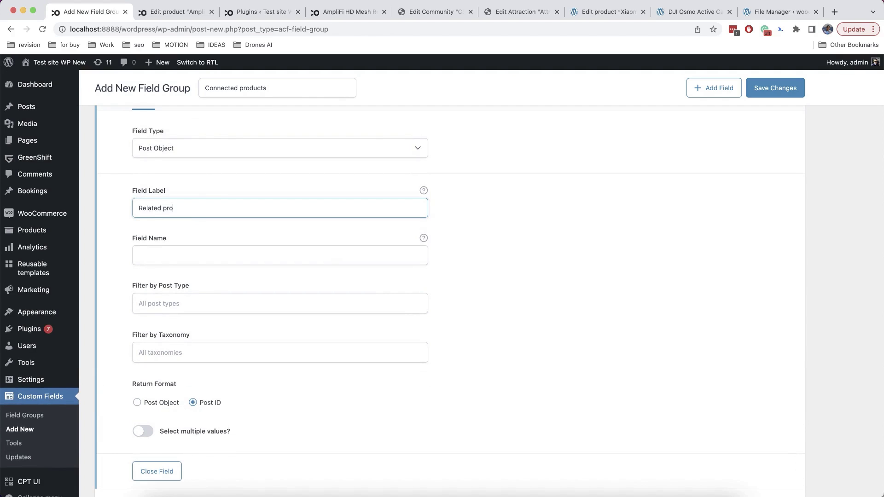
pyautogui.click(197, 261)
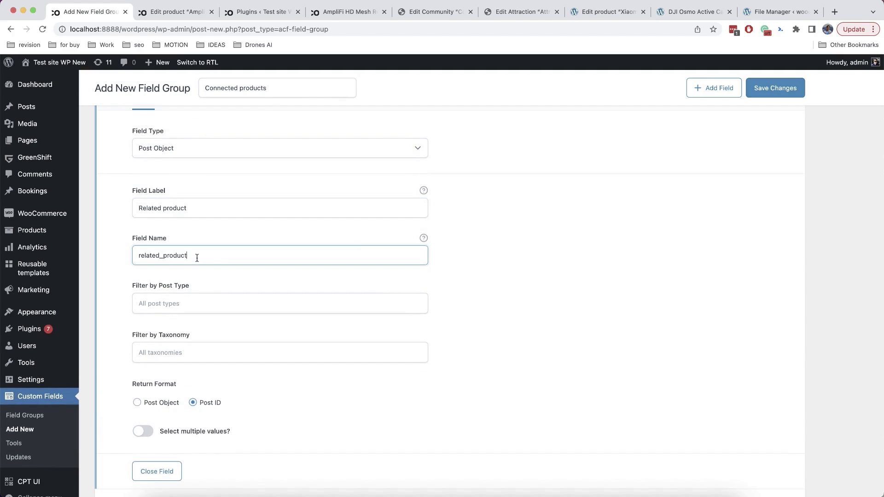
pyautogui.scroll(-4, 535, 296)
pyautogui.click(763, 91)
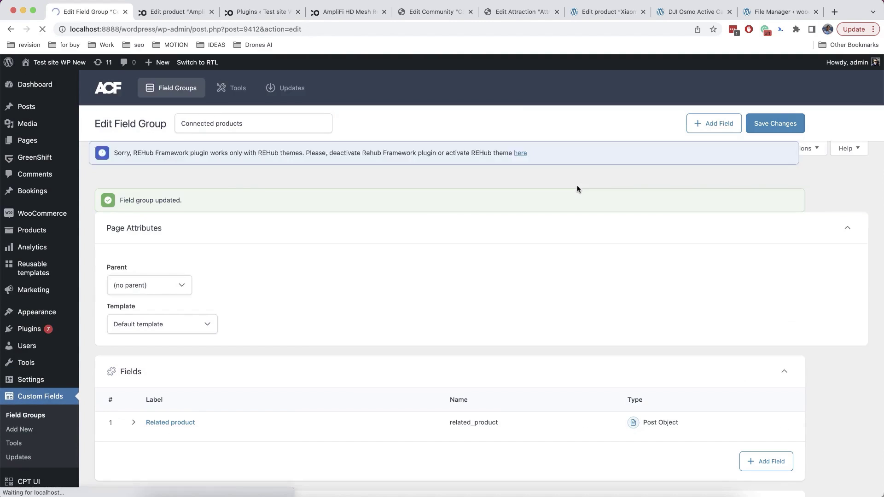
# - Set Apple MacBook 12'' 2018 as the related product of the 'Optimized for reading with sidebar' post and update it
pyautogui.moveTo(40, 103)
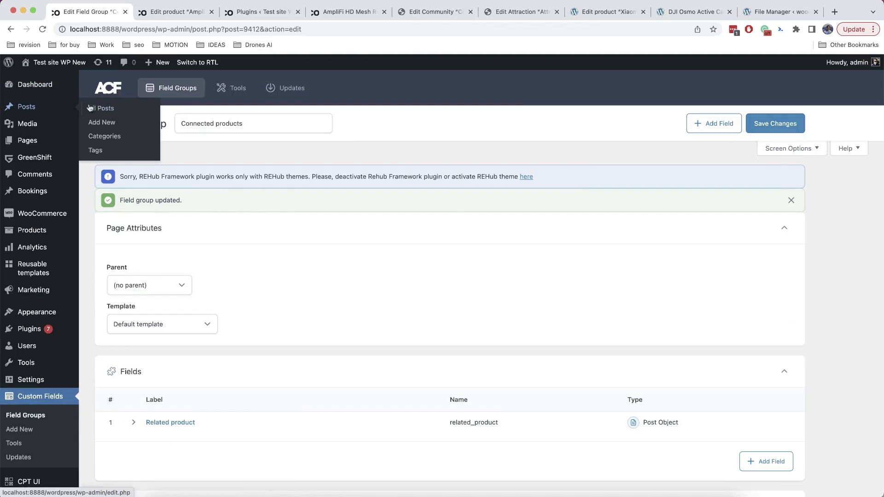
pyautogui.click(94, 109)
pyautogui.scroll(-5, 366, 282)
pyautogui.scroll(-1, 366, 282)
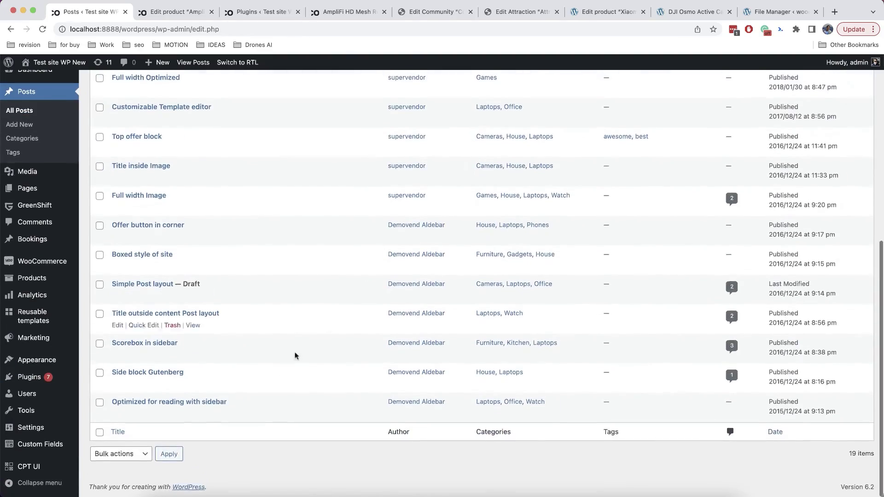
pyautogui.click(117, 415)
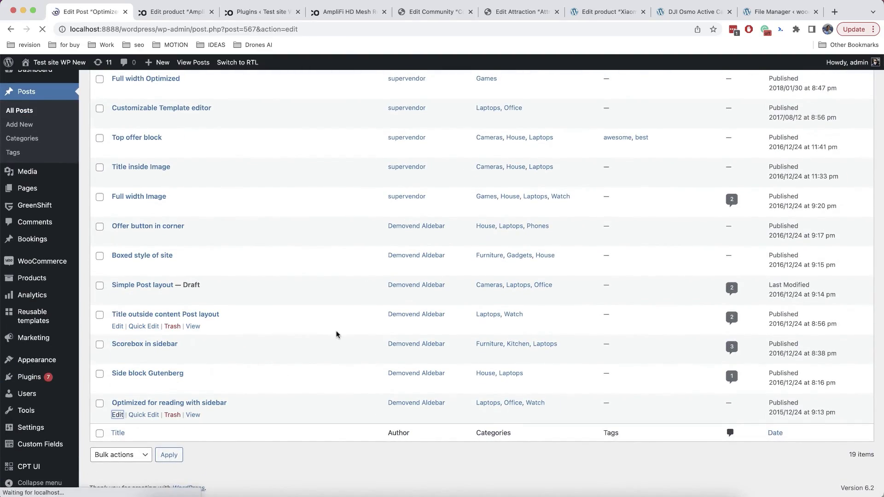
pyautogui.scroll(-5, 336, 333)
pyautogui.scroll(-4, 337, 333)
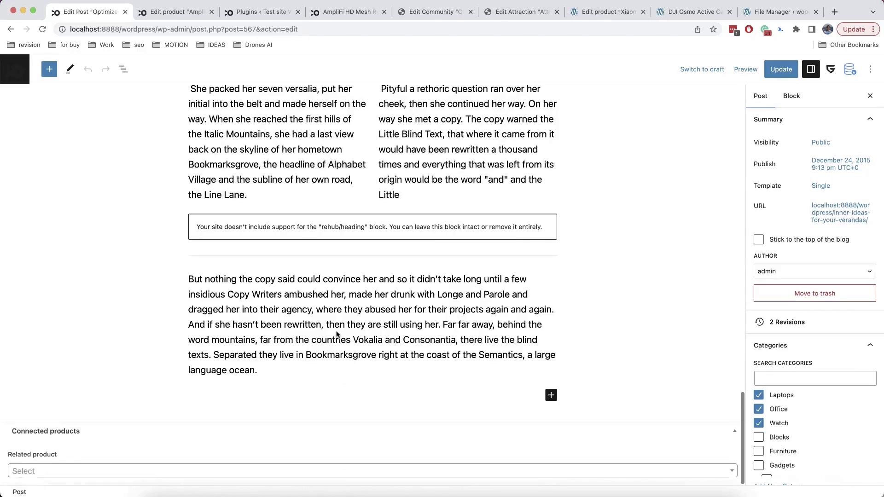
pyautogui.click(54, 472)
pyautogui.write('apple ma')
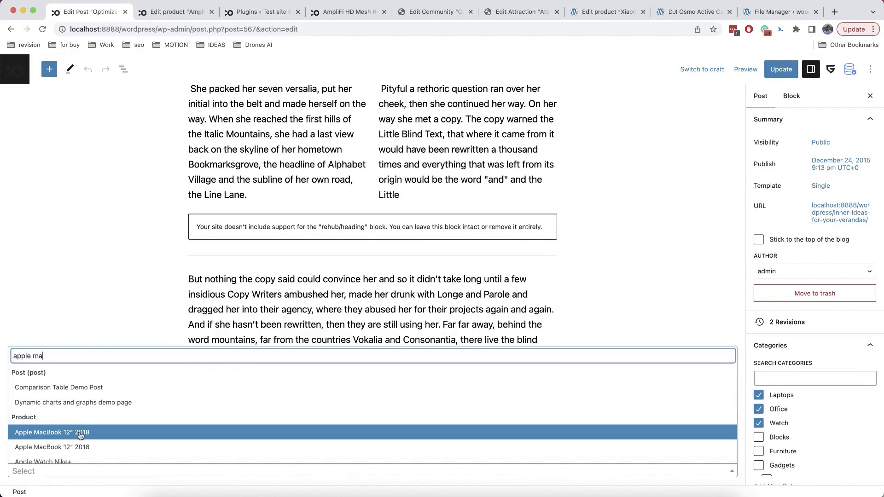
pyautogui.click(82, 436)
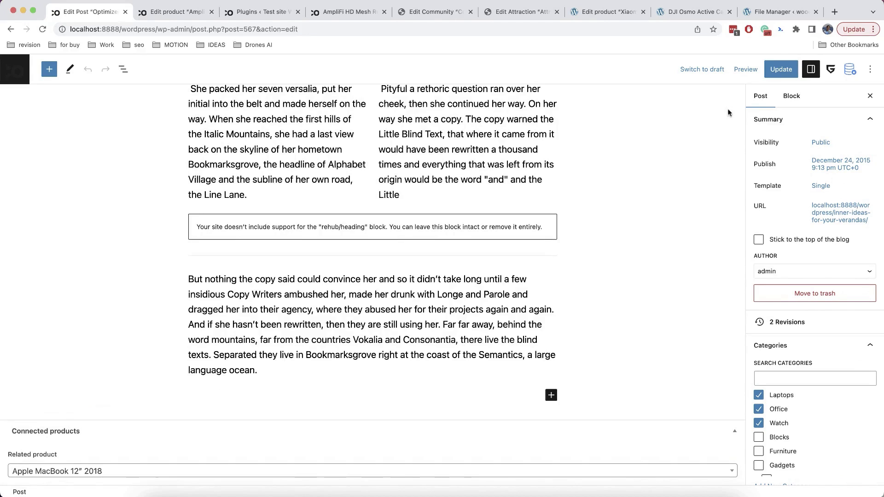
pyautogui.click(768, 76)
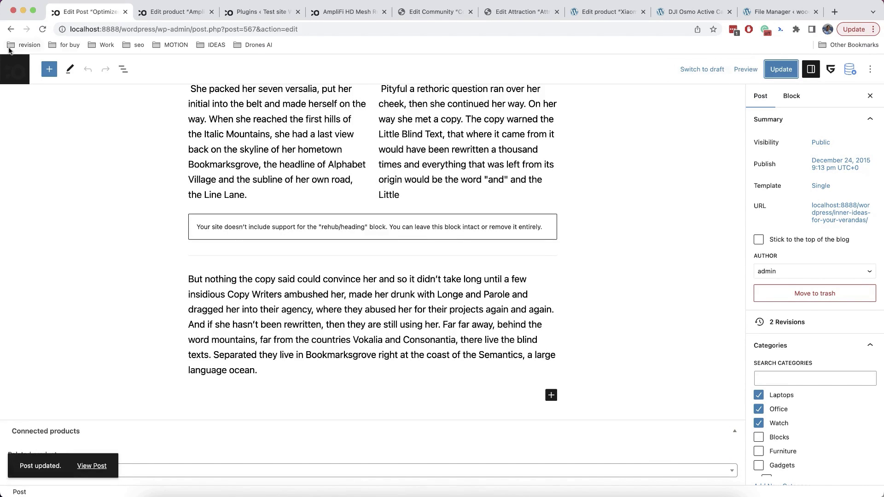
# - Set Apple MacBook 12'' 2018 as the Side block Gutenberg post's related product and save it
pyautogui.click(10, 30)
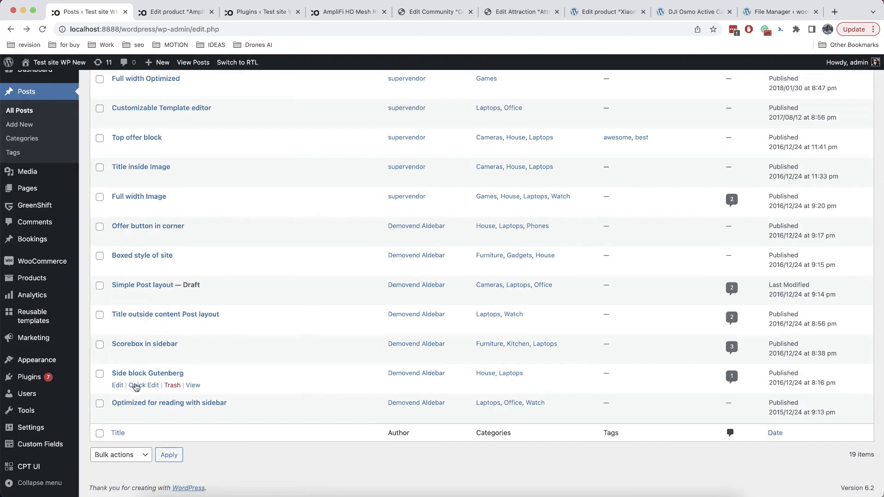
pyautogui.click(118, 386)
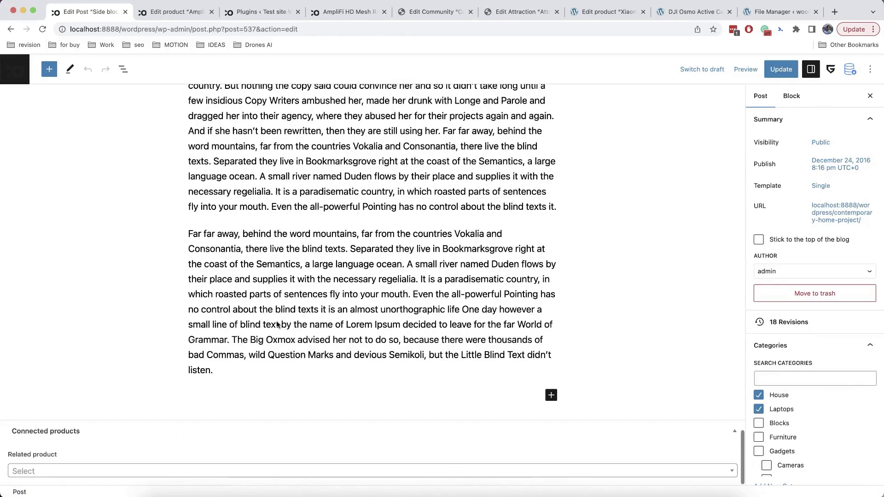
pyautogui.click(138, 471)
pyautogui.write('apple')
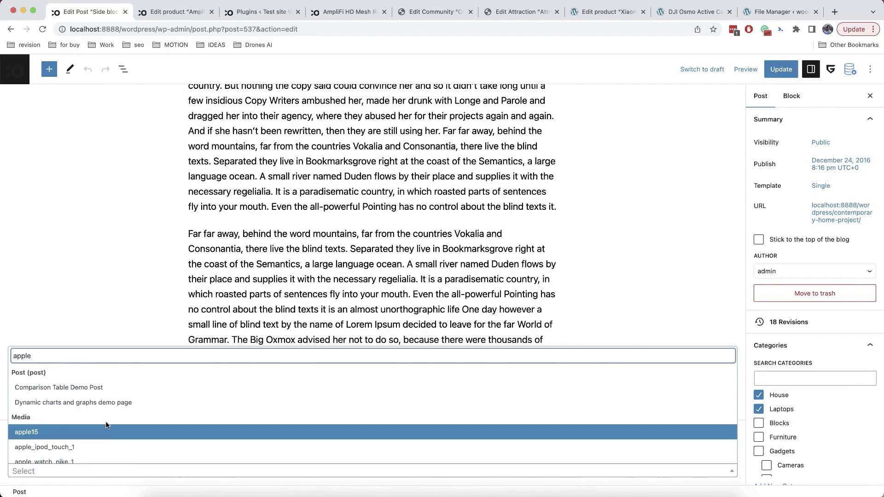
pyautogui.scroll(-5, 106, 425)
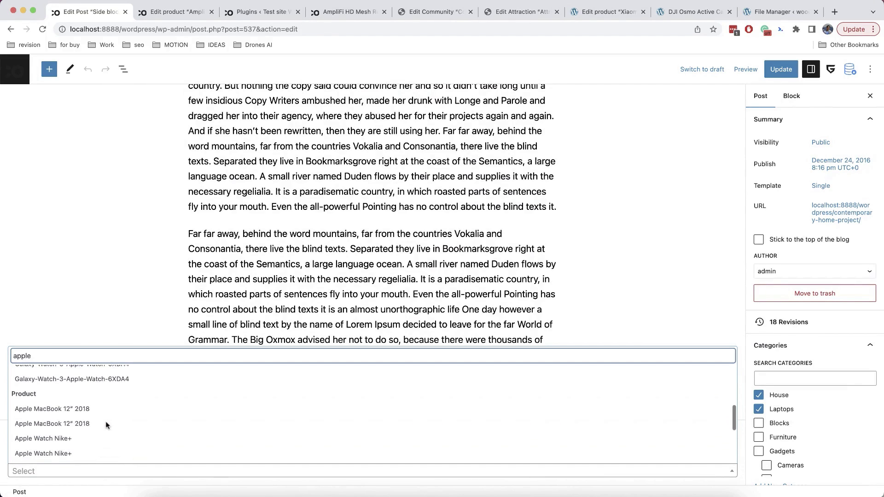
pyautogui.click(101, 410)
pyautogui.press('super+s')
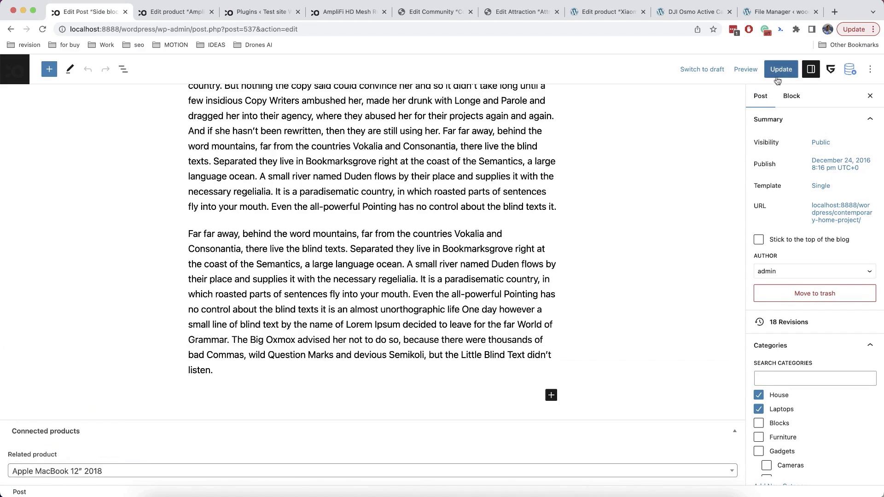
# - Search All Products for 'appl' and open Apple MacBook 12'' 2018 in the editor
pyautogui.click(10, 31)
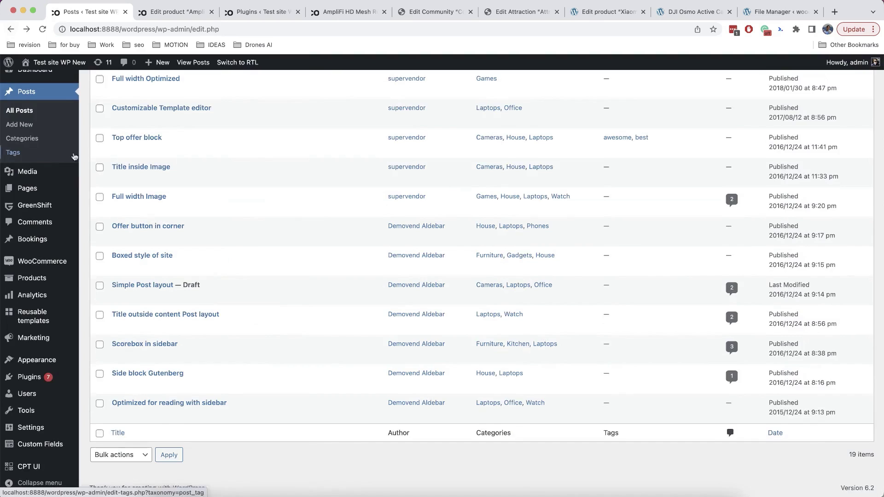
pyautogui.moveTo(59, 293)
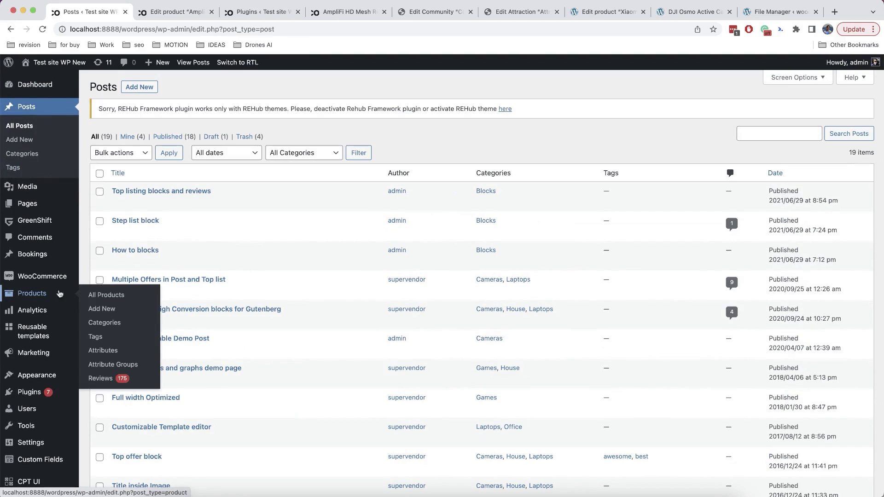
pyautogui.click(107, 295)
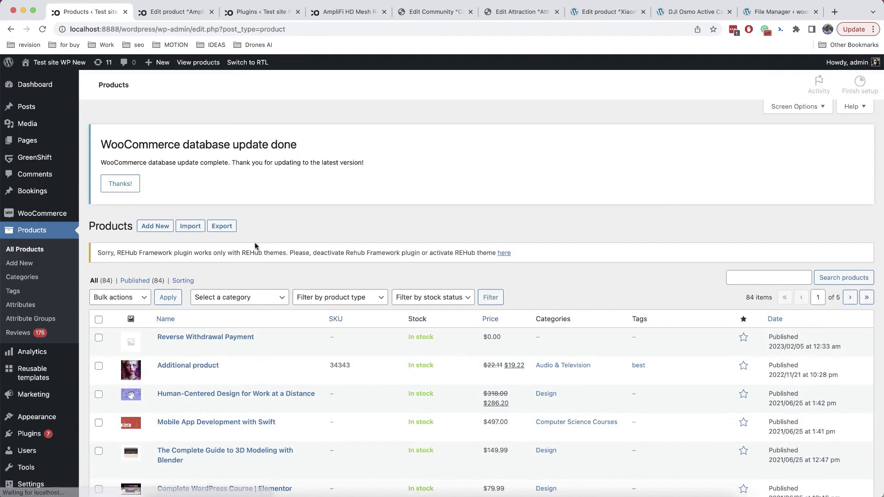
pyautogui.click(733, 278)
pyautogui.write('apple')
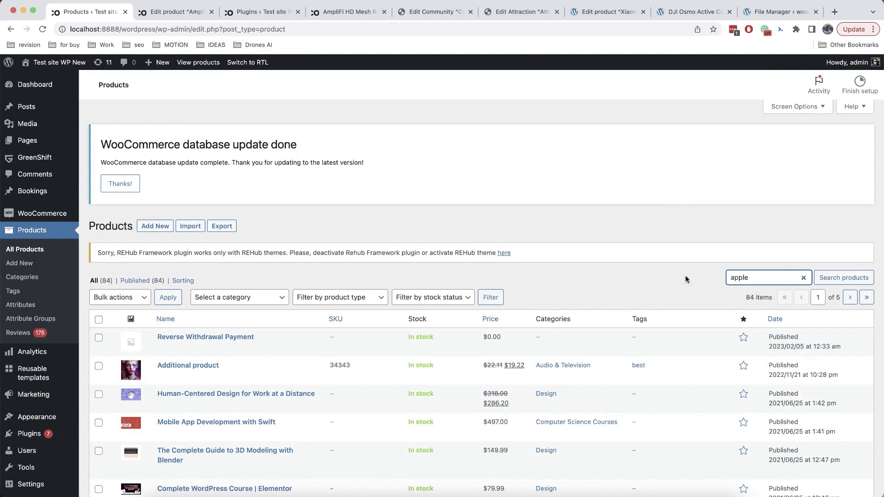
pyautogui.press('Return')
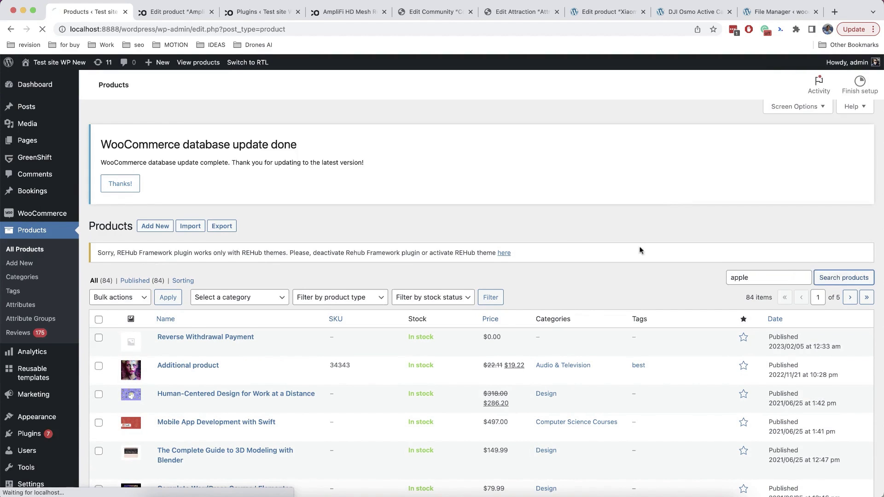
pyautogui.scroll(-5, 378, 309)
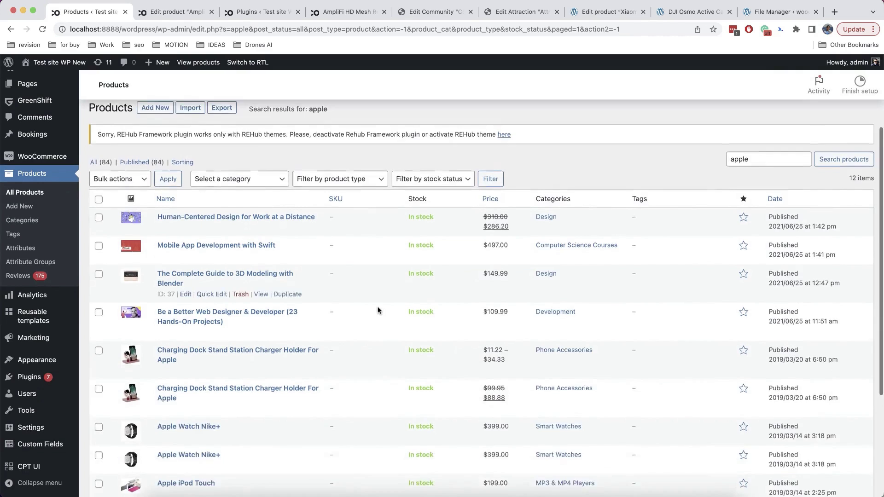
pyautogui.scroll(-3, 378, 310)
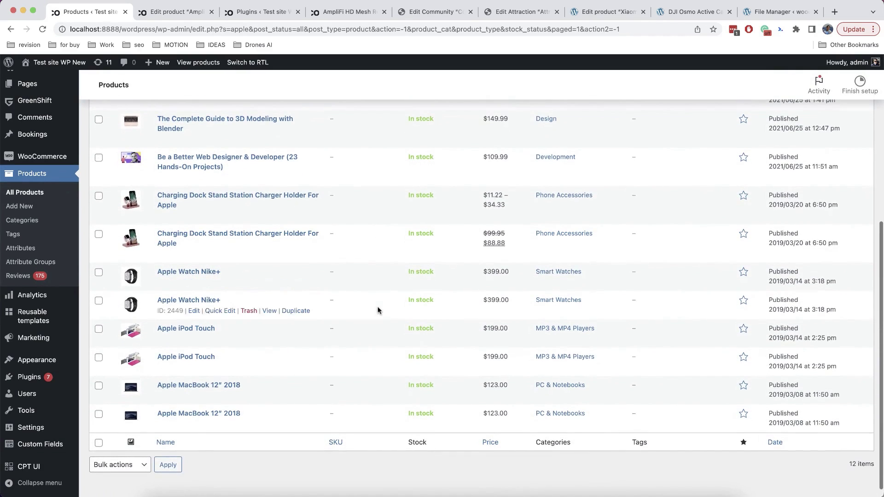
pyautogui.click(186, 397)
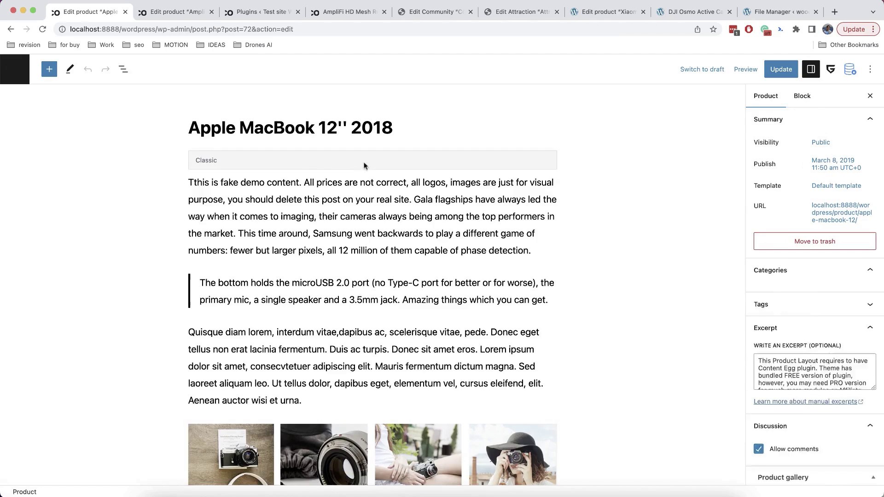
# - Remove the Classic block and insert a Query Loop Builder block via /query
pyautogui.click(349, 307)
pyautogui.click(294, 134)
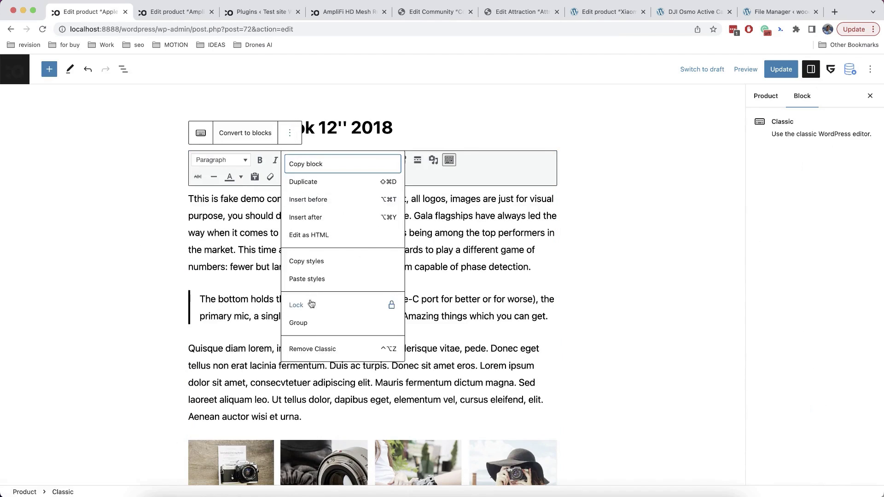
pyautogui.click(306, 349)
pyautogui.write('/query')
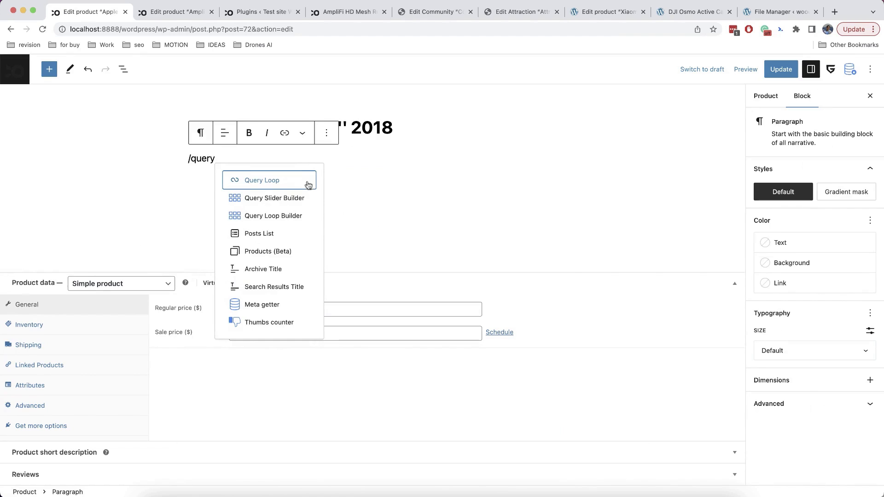
pyautogui.click(290, 215)
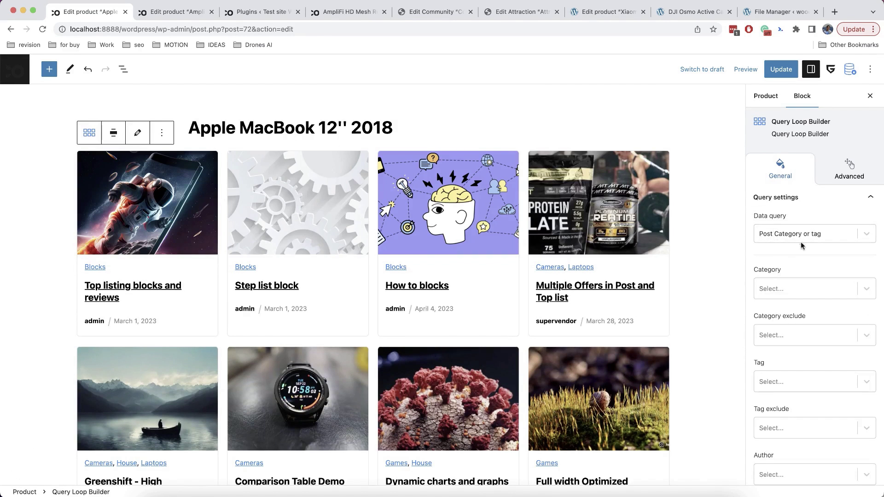
pyautogui.scroll(-10, 810, 244)
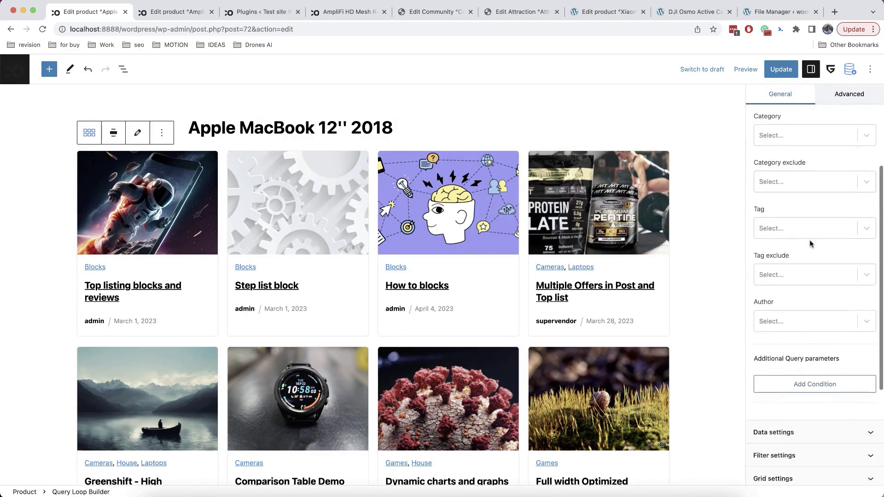
pyautogui.scroll(2, 811, 242)
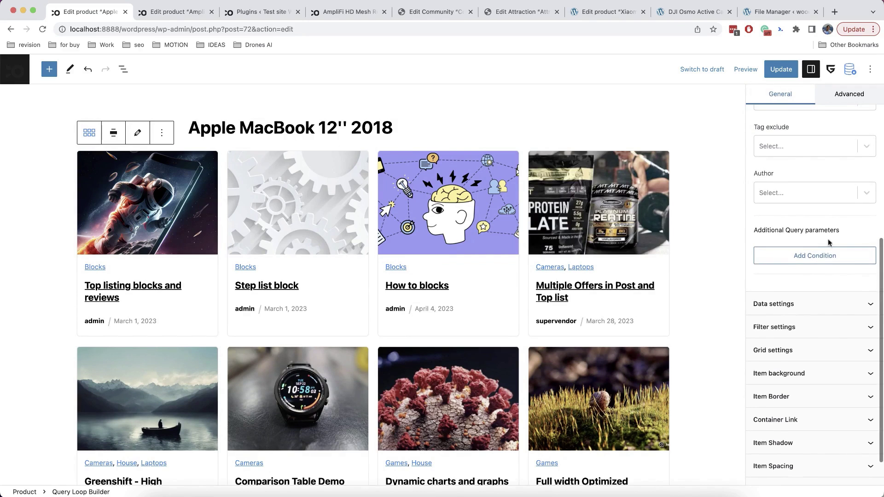
# - Add a Custom meta query condition with key related_product and value {POST_ID}
pyautogui.click(802, 260)
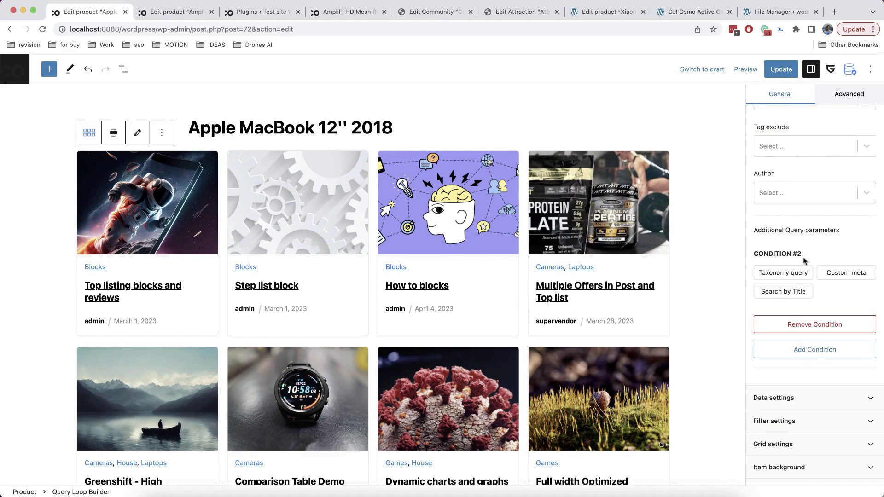
pyautogui.click(829, 274)
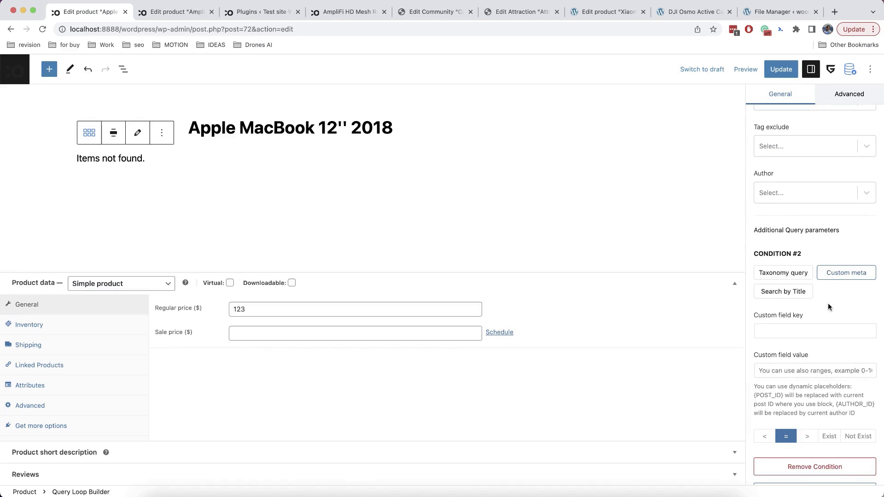
pyautogui.scroll(-1, 827, 316)
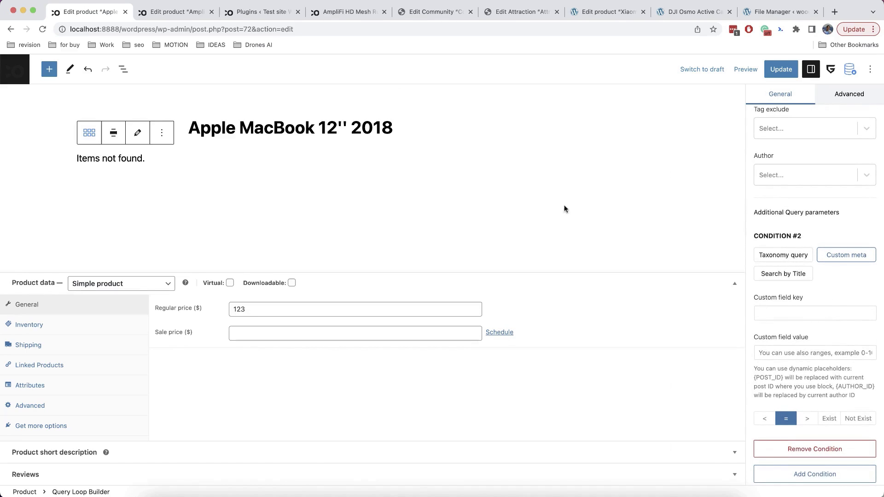
pyautogui.click(759, 317)
pyautogui.write('related_product')
pyautogui.moveTo(785, 379); pyautogui.dragTo(750, 383)
pyautogui.press('super+c')
pyautogui.click(782, 384)
pyautogui.rightClick(783, 353)
pyautogui.click(820, 375)
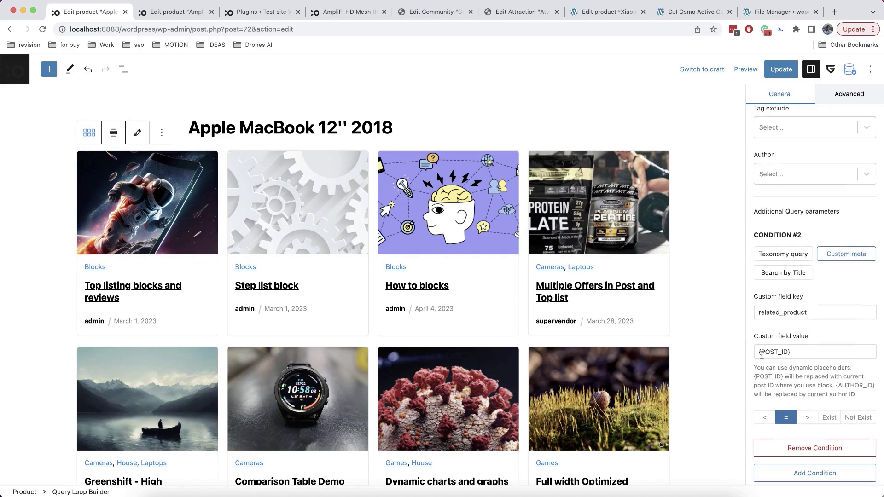
# - Set the query's fetch count to 3 posts
pyautogui.scroll(-5, 816, 300)
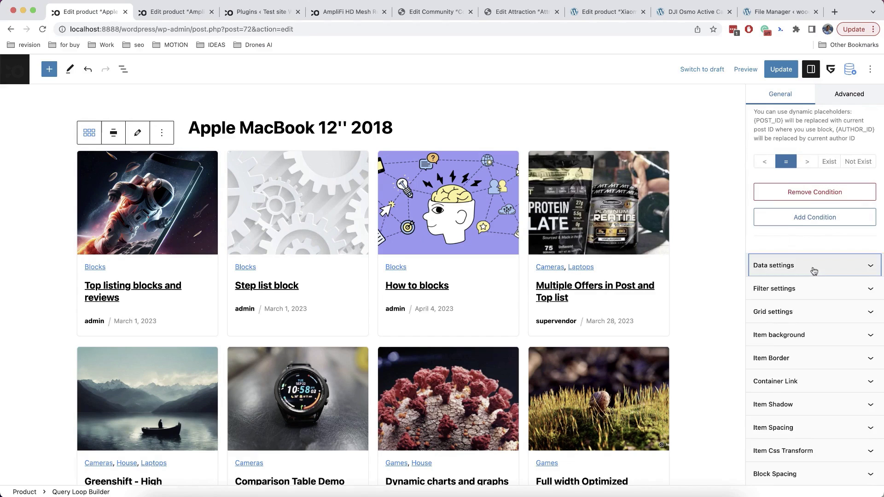
pyautogui.click(817, 269)
pyautogui.doubleClick(852, 357)
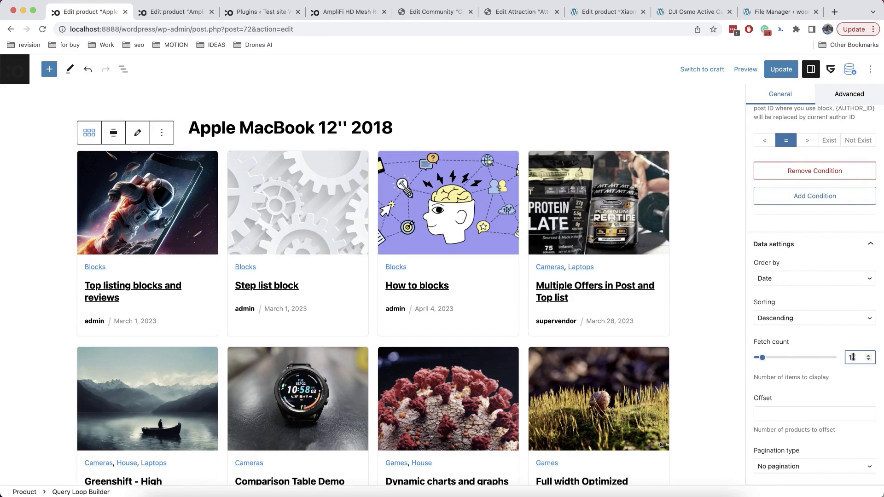
pyautogui.write('3')
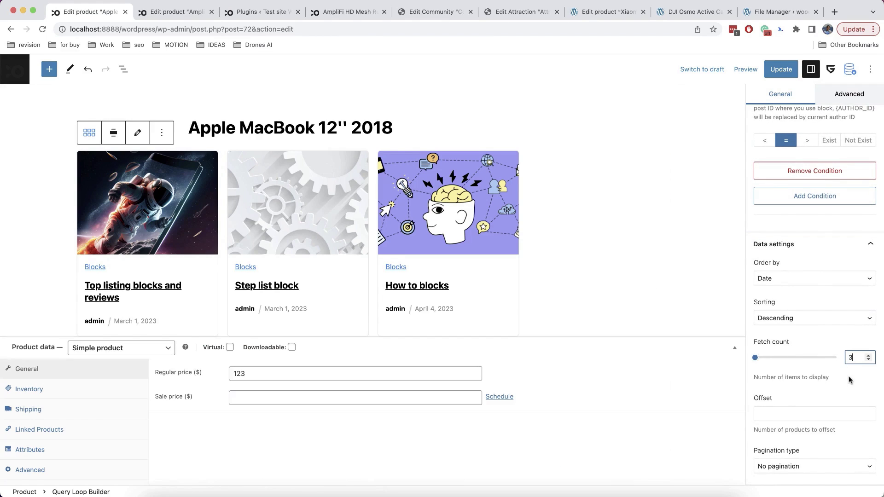
pyautogui.click(847, 377)
# - Finish the card layout, review grid settings, update the product and view it live
pyautogui.click(137, 134)
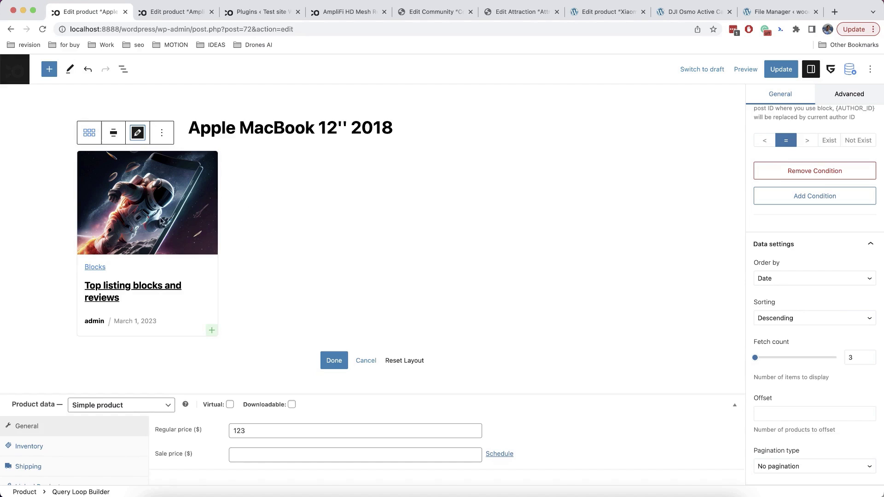
pyautogui.click(134, 138)
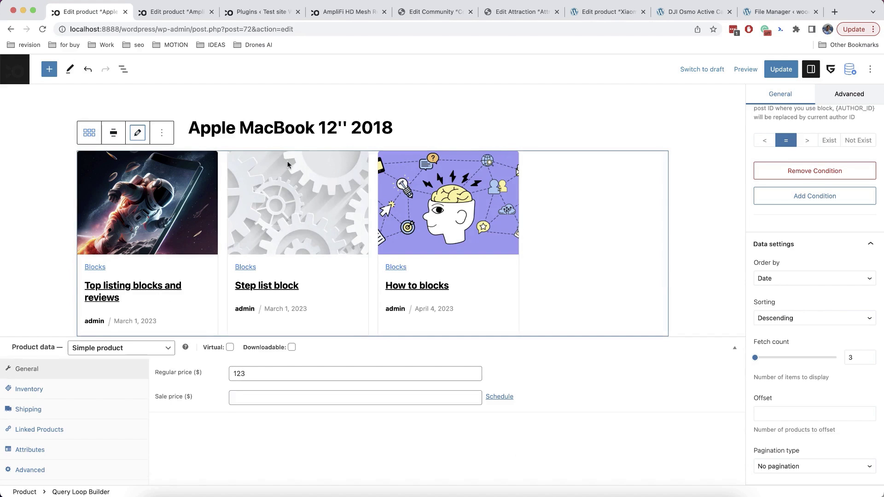
pyautogui.scroll(4, 757, 336)
pyautogui.scroll(-6, 757, 336)
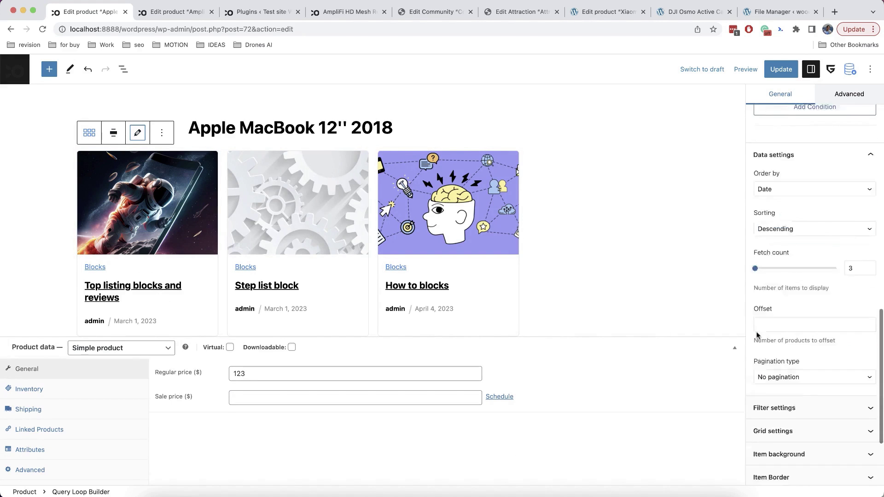
pyautogui.scroll(-5, 757, 336)
pyautogui.click(805, 317)
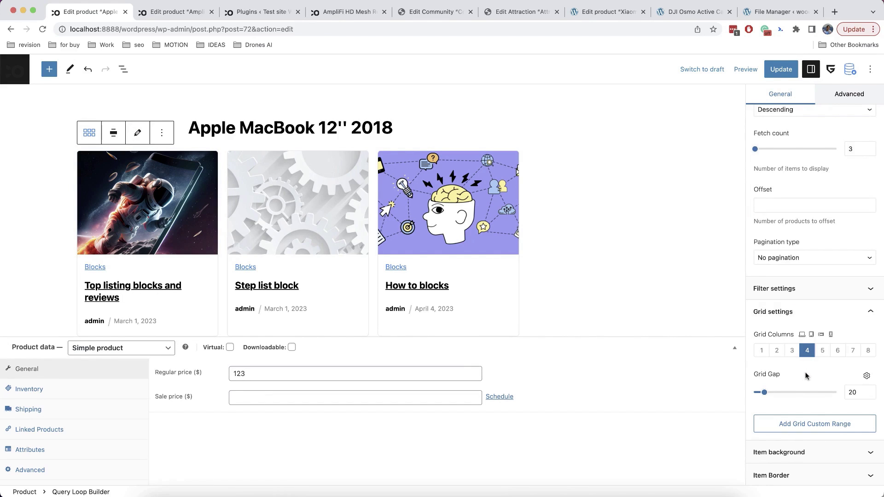
pyautogui.scroll(10, 807, 377)
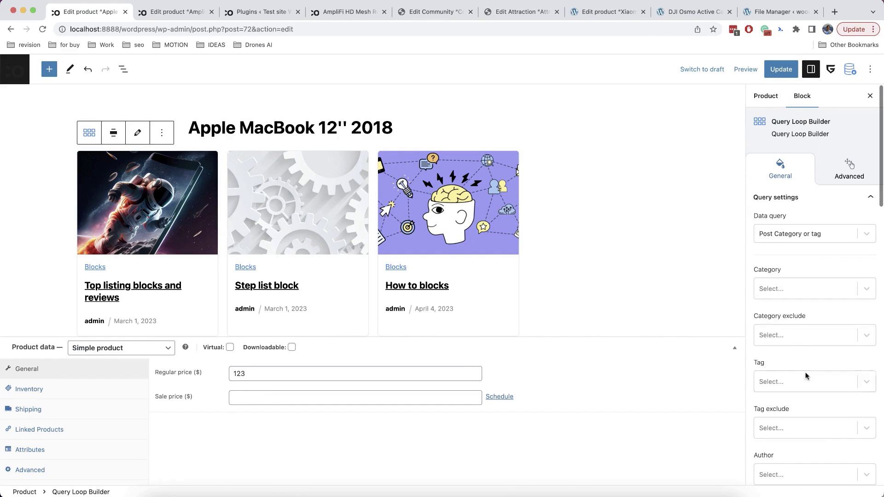
pyautogui.click(779, 70)
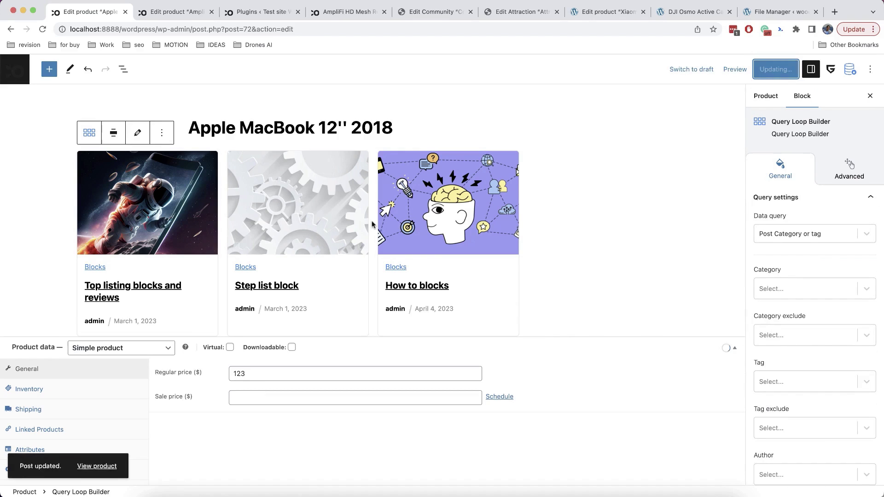
pyautogui.click(106, 466)
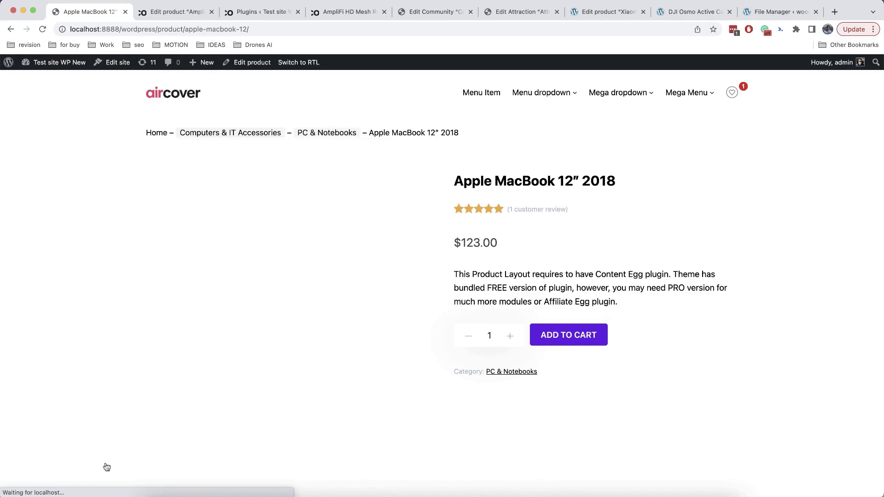
# - Scroll down the live product page to review the related posts shown
pyautogui.scroll(-3, 171, 332)
pyautogui.scroll(-7, 171, 332)
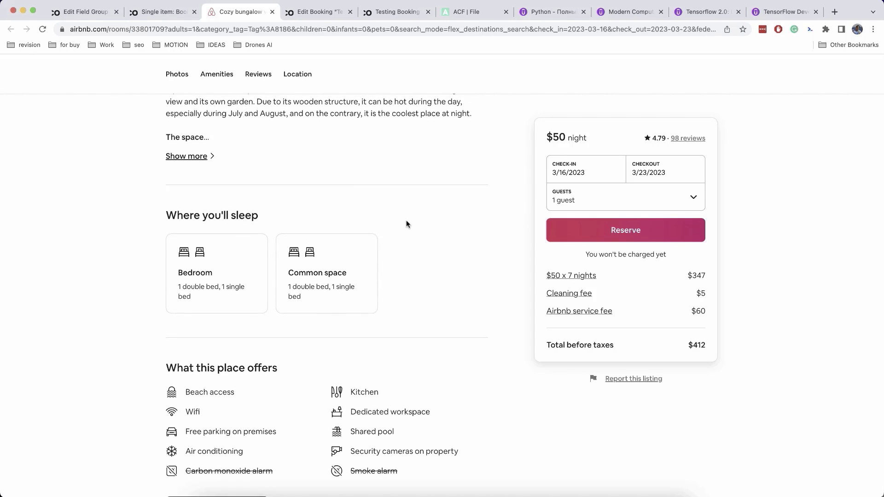
pyautogui.scroll(10, 407, 220)
pyautogui.scroll(-9, 406, 220)
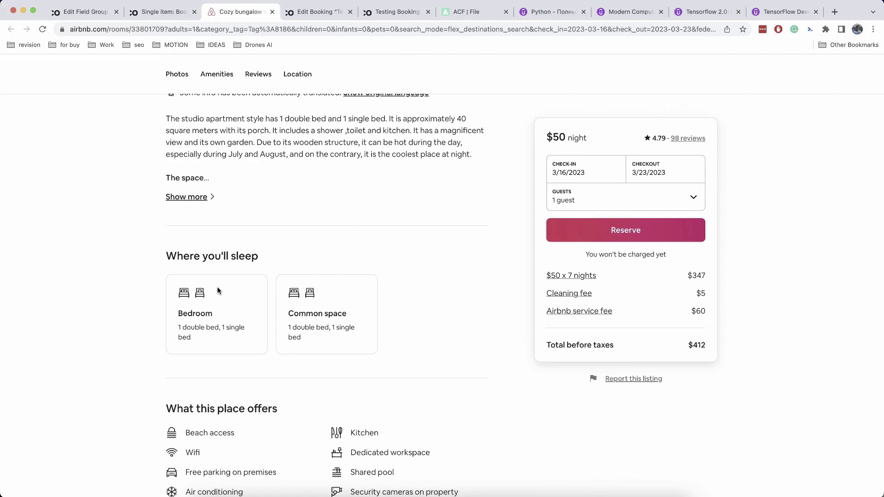
pyautogui.scroll(10, 388, 238)
pyautogui.scroll(-11, 415, 239)
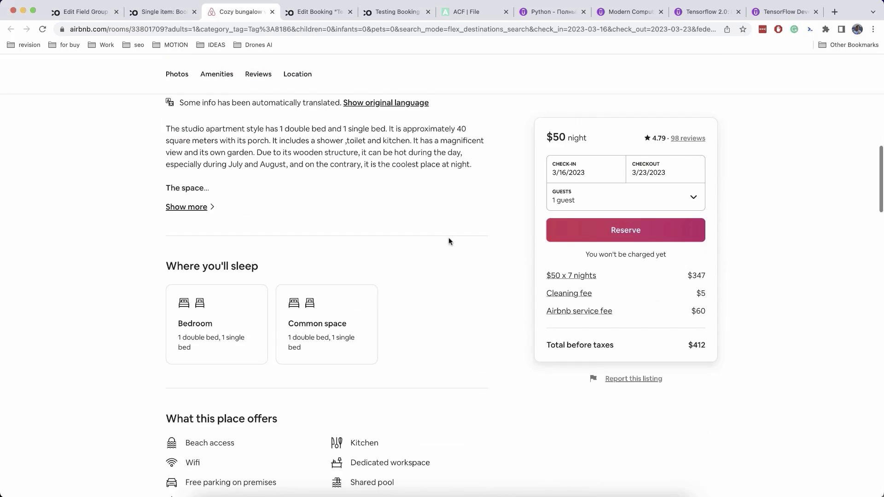
pyautogui.scroll(-1, 449, 240)
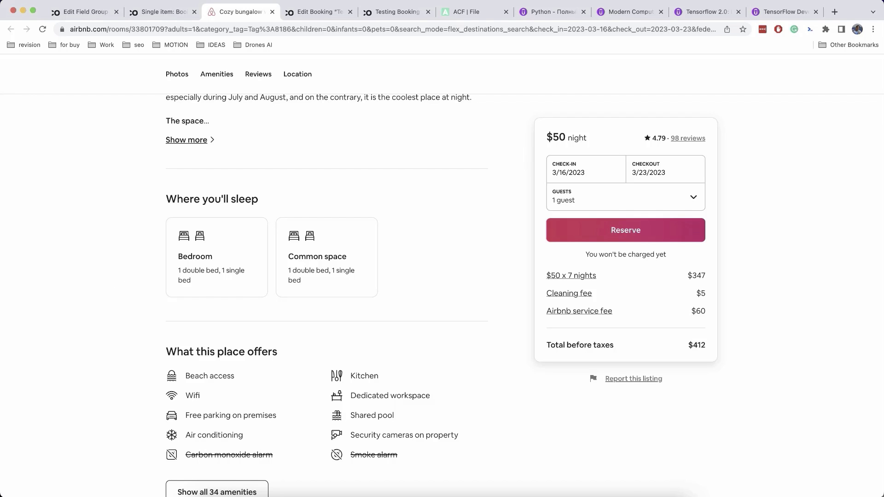
# - Add a Repeater field labelled 'Offers' to the booking field group
pyautogui.click(85, 12)
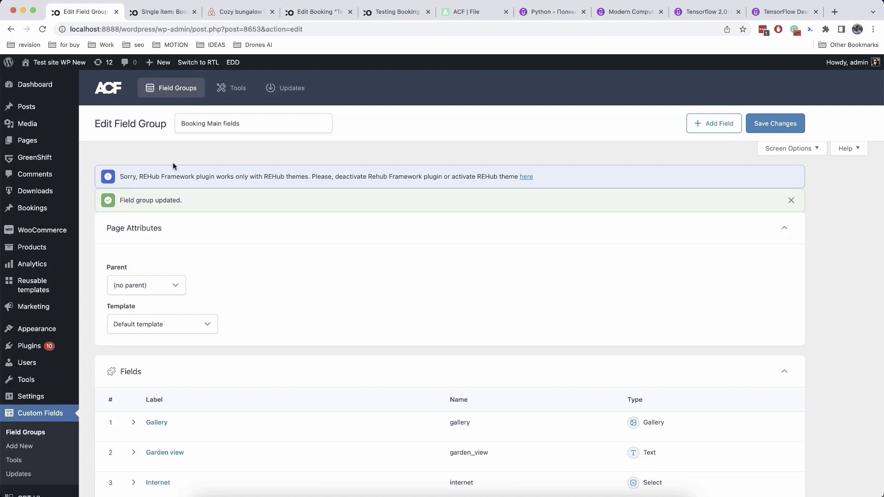
pyautogui.scroll(-10, 216, 182)
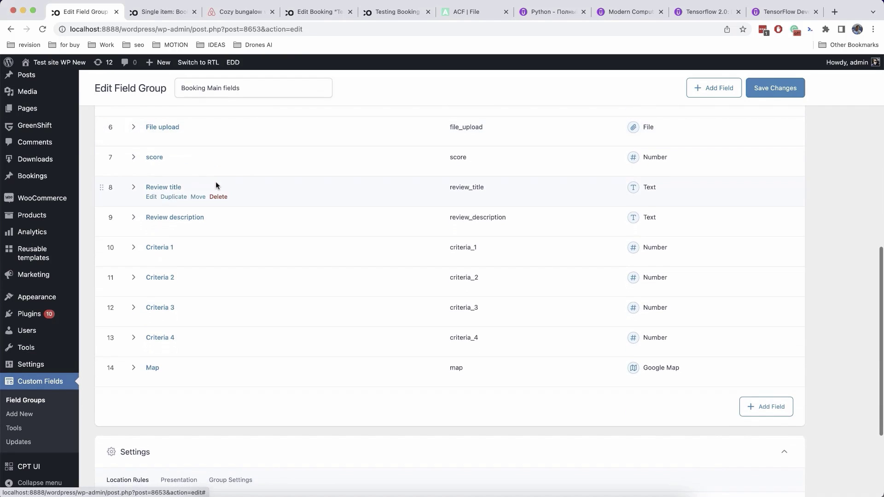
pyautogui.click(765, 405)
pyautogui.scroll(-10, 630, 389)
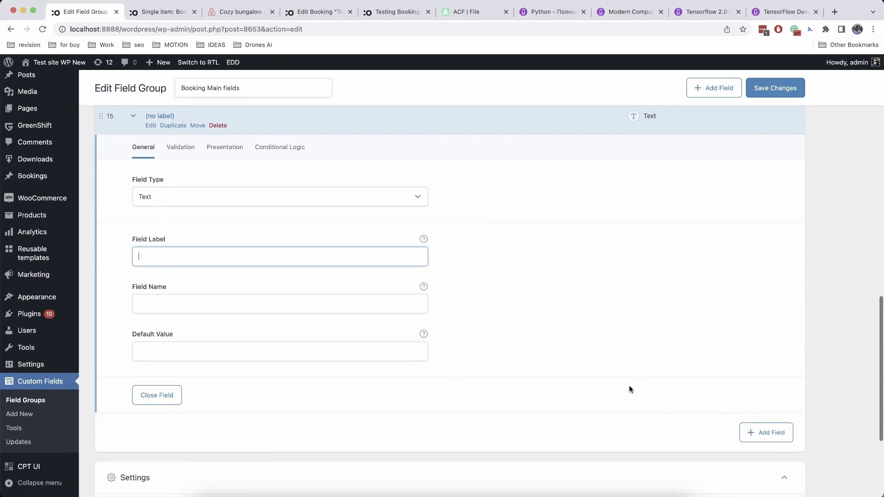
pyautogui.scroll(4, 596, 357)
pyautogui.click(269, 242)
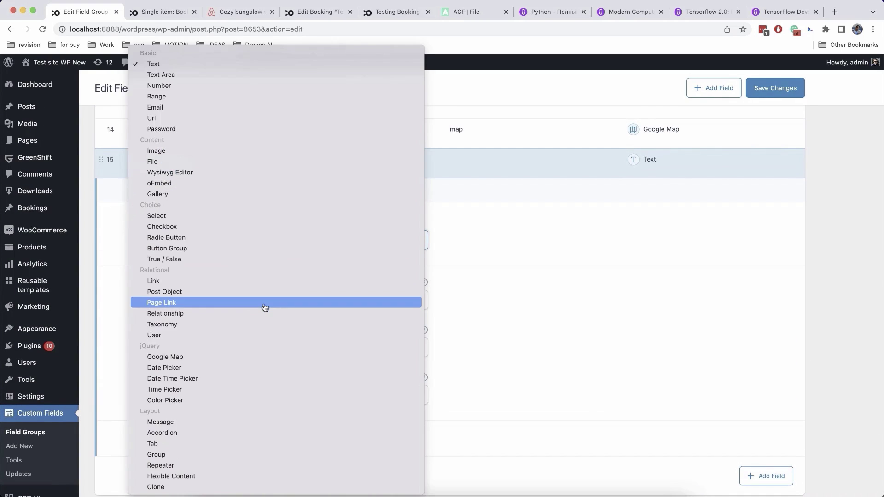
pyautogui.click(182, 465)
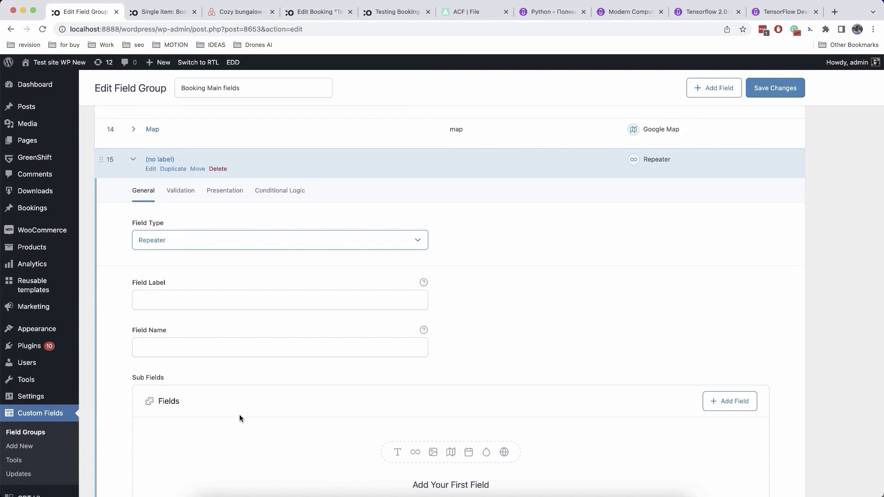
pyautogui.scroll(-1, 239, 419)
pyautogui.scroll(-5, 239, 419)
pyautogui.scroll(3, 243, 270)
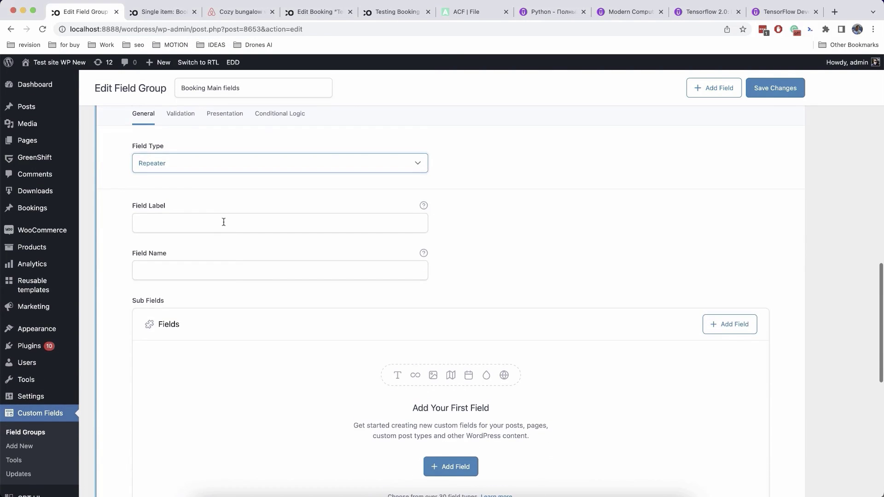
pyautogui.click(214, 219)
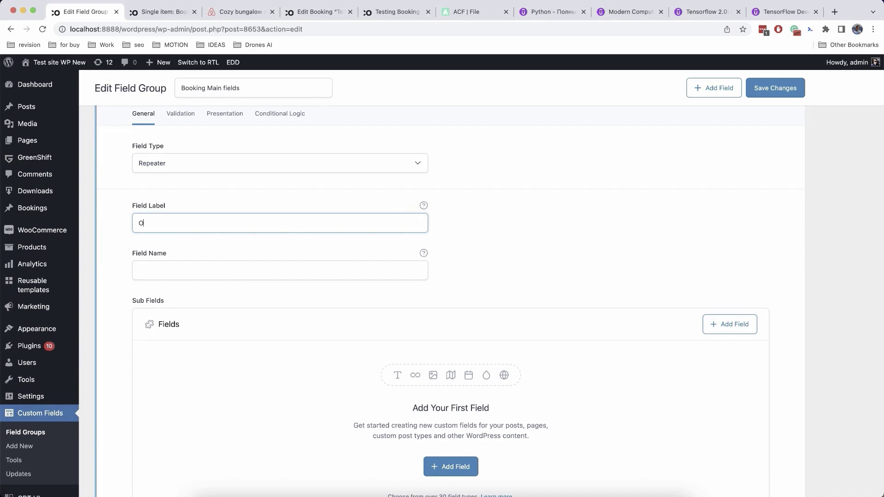
pyautogui.write('Offers')
pyautogui.click(193, 269)
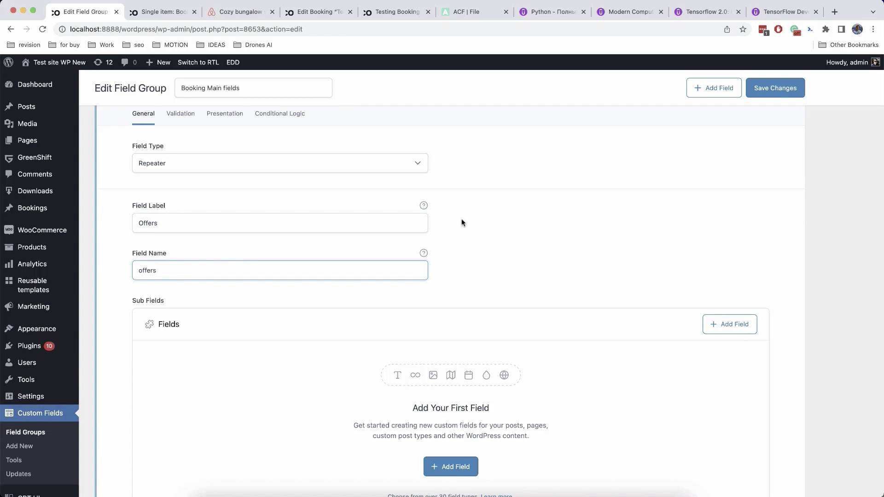
pyautogui.scroll(-5, 462, 221)
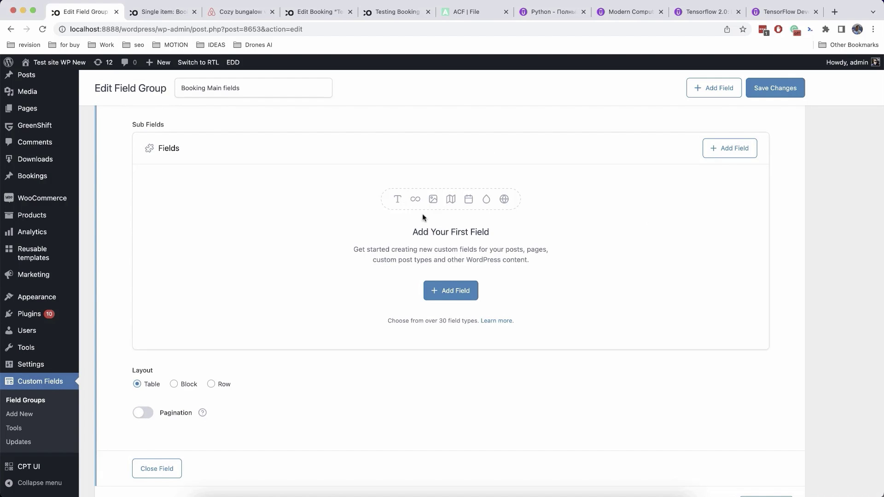
# - Add an Image sub-field to the Offers repeater
pyautogui.click(451, 291)
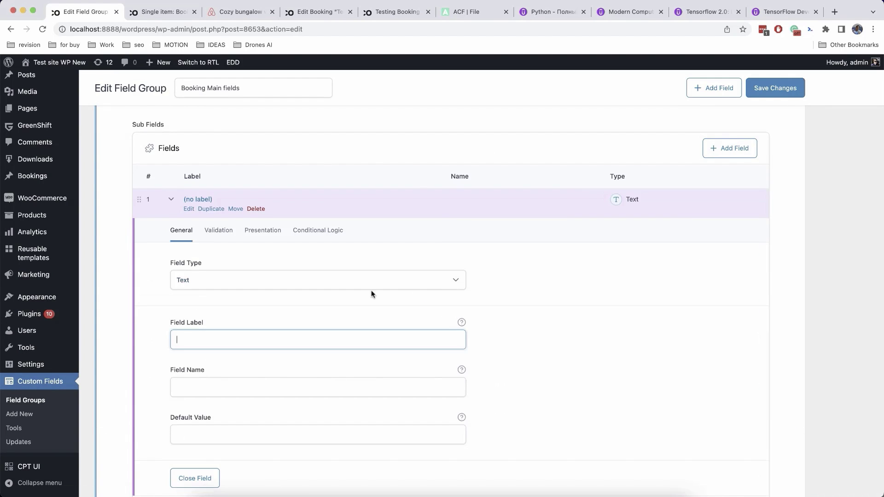
pyautogui.click(257, 282)
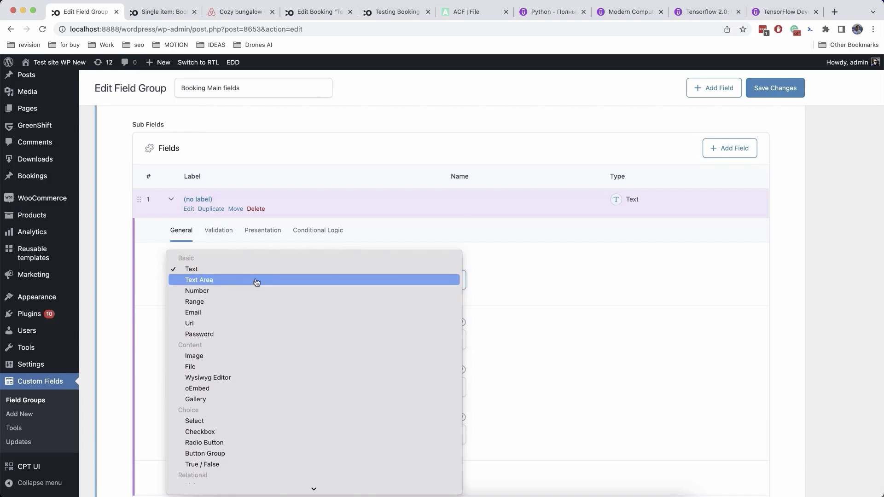
pyautogui.click(243, 290)
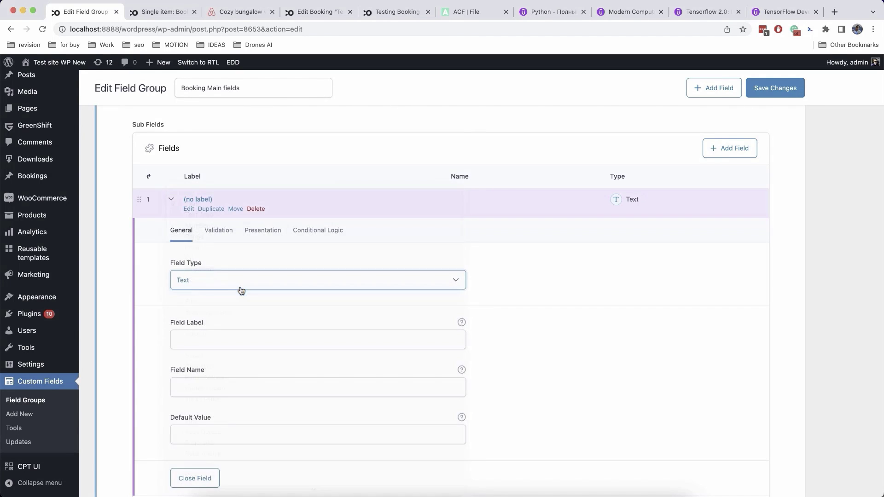
pyautogui.scroll(-3, 432, 291)
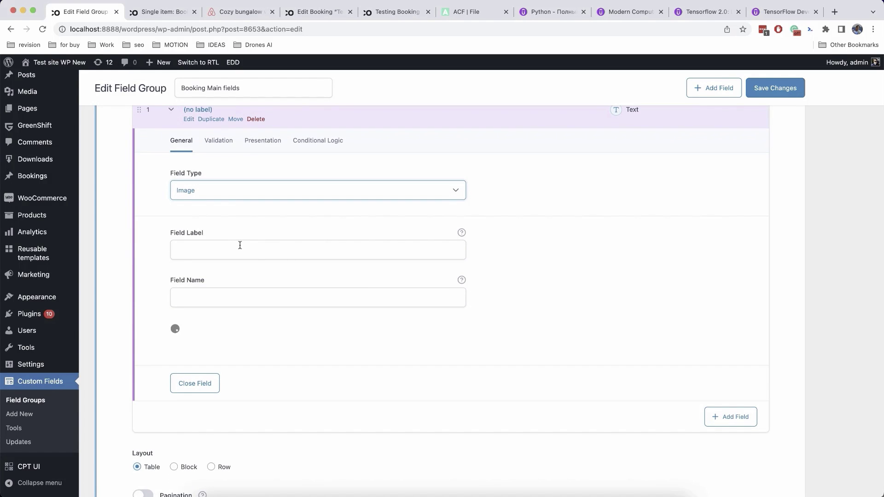
pyautogui.click(240, 246)
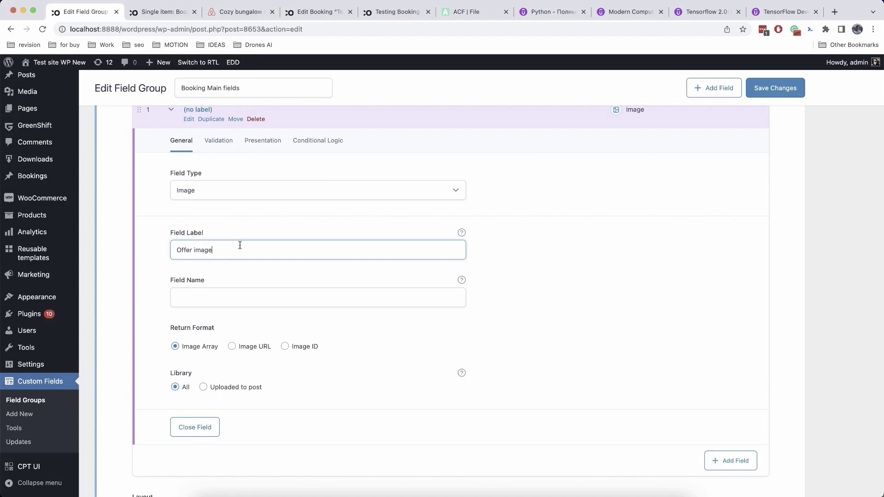
pyautogui.scroll(-3, 622, 366)
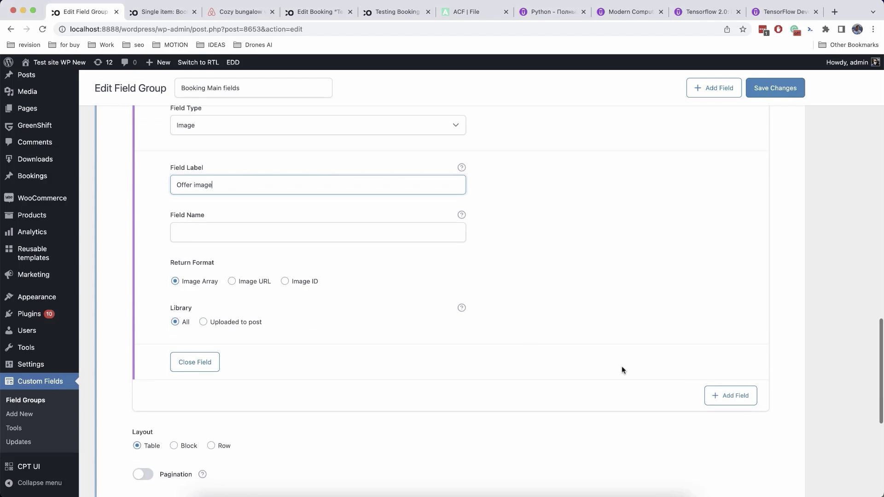
# - Add a Price sub-field of type Text to the repeater
pyautogui.click(724, 395)
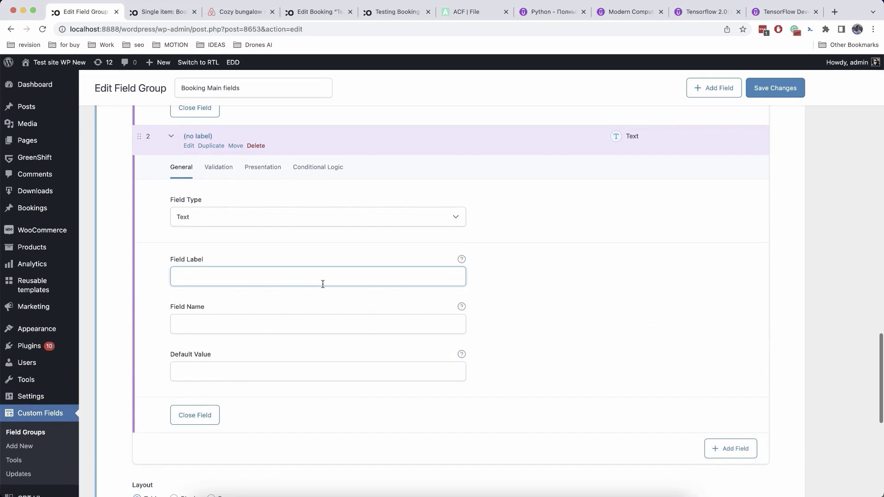
pyautogui.click(210, 217)
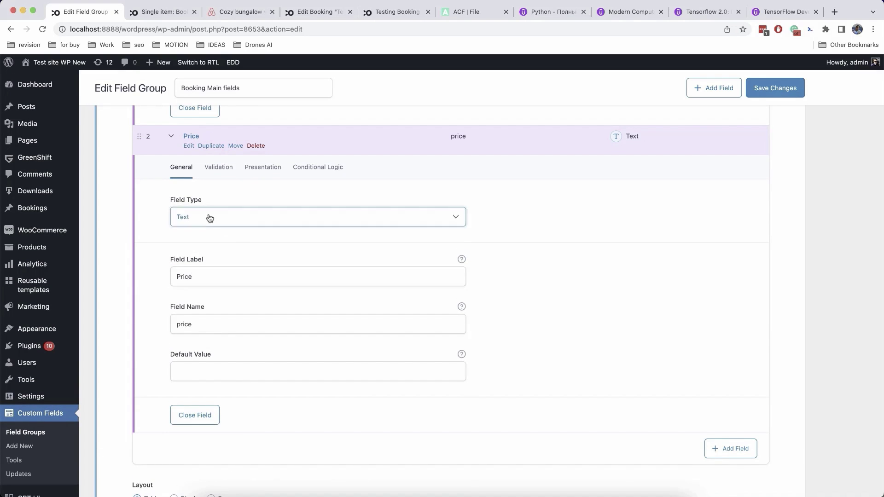
pyautogui.scroll(-3, 230, 230)
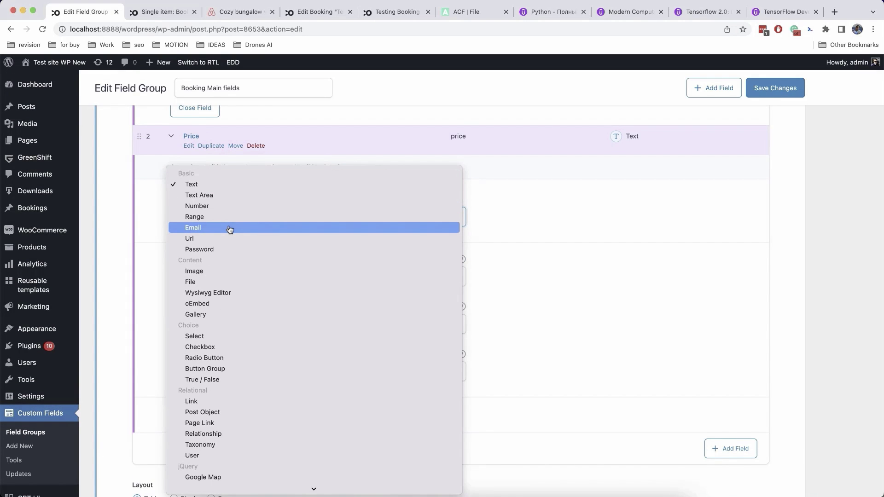
pyautogui.click(216, 186)
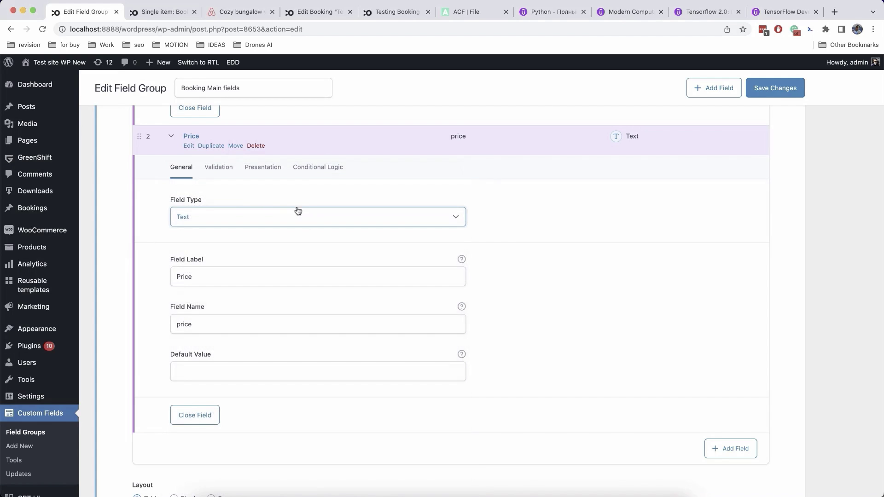
pyautogui.scroll(-1, 311, 220)
pyautogui.scroll(1, 310, 219)
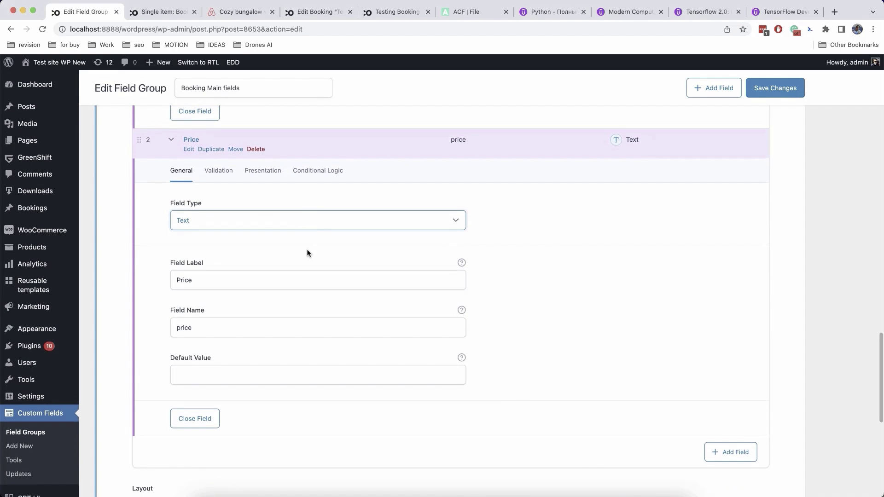
pyautogui.scroll(1, 308, 253)
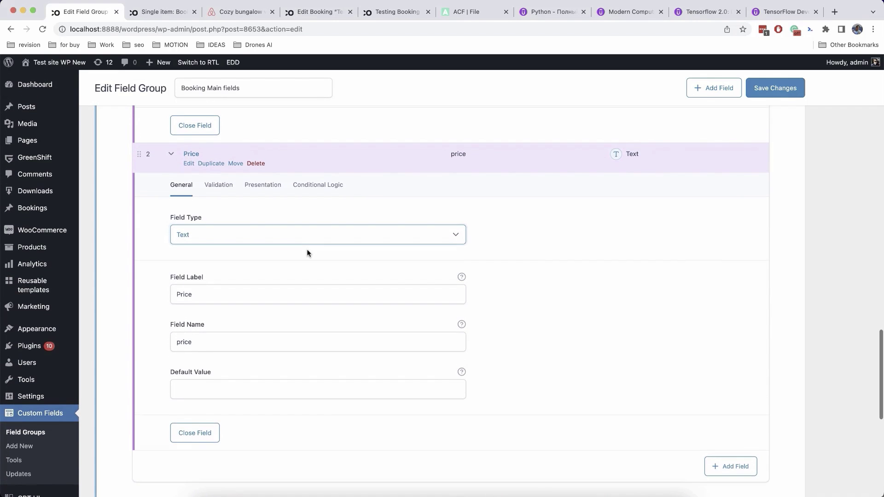
pyautogui.scroll(-1, 308, 253)
pyautogui.scroll(2, 307, 253)
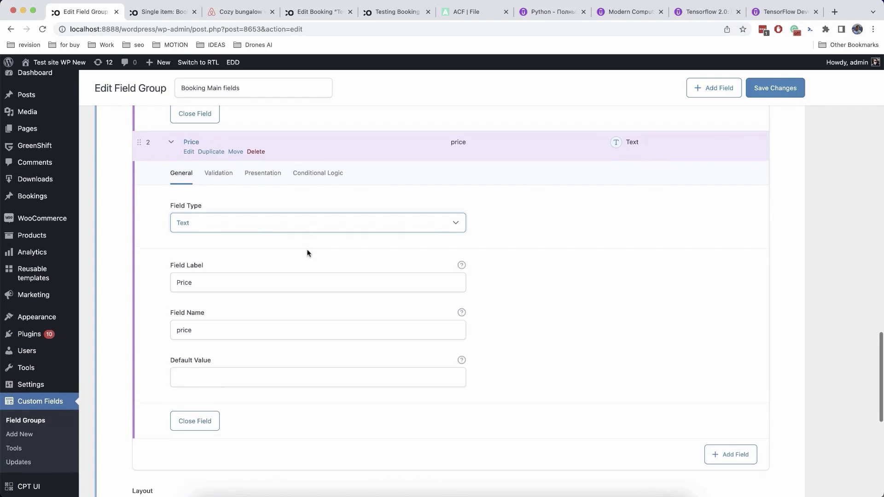
pyautogui.scroll(-4, 539, 301)
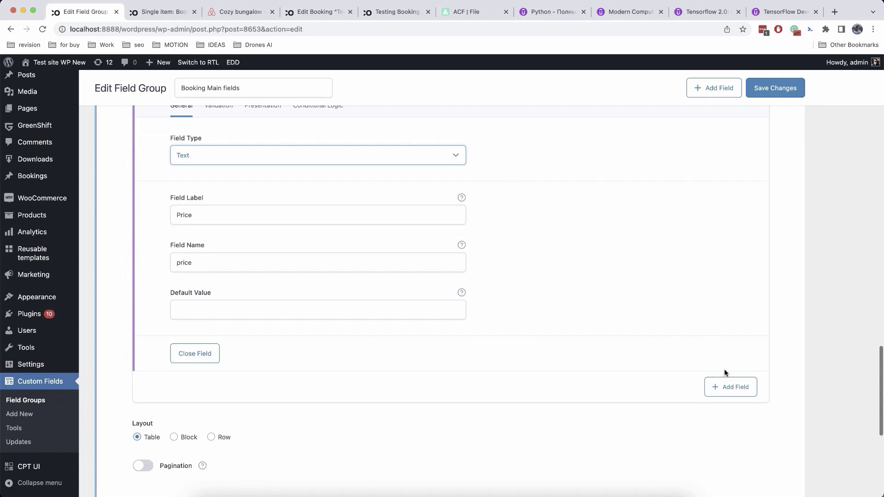
# - Add an Offer title (offer_title) sub-field and relabel Price as 'Offer Price'
pyautogui.click(728, 385)
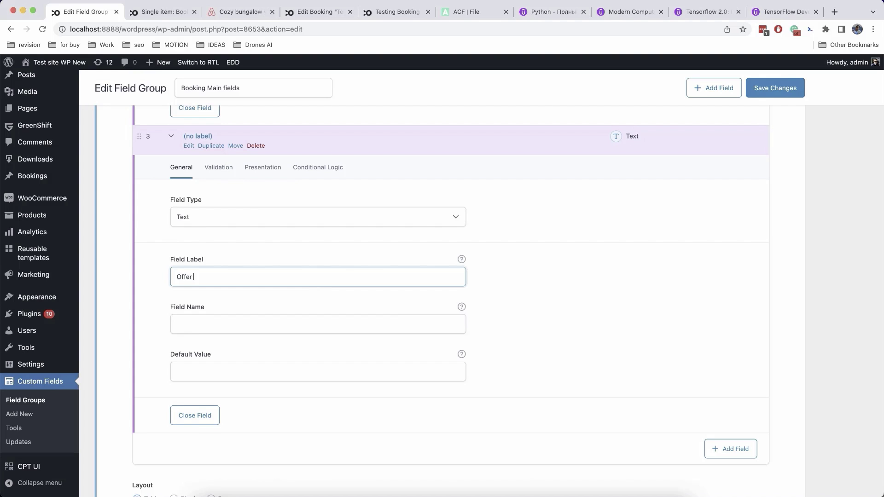
pyautogui.click(259, 331)
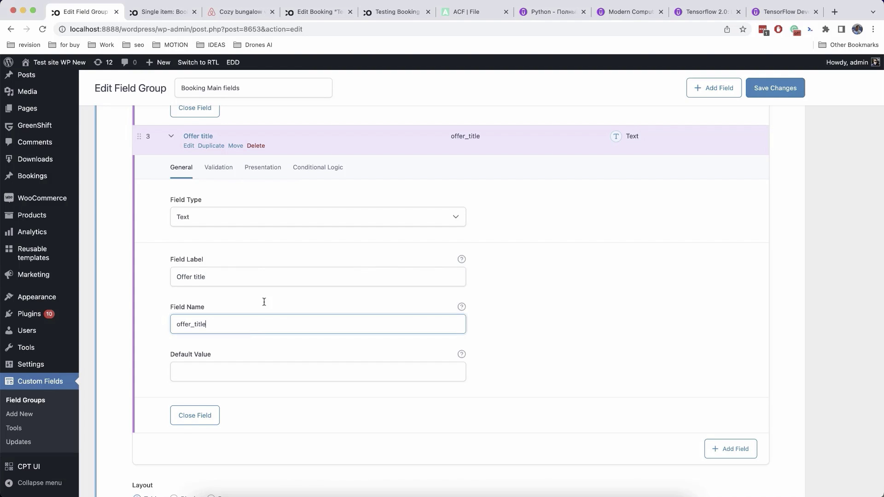
pyautogui.scroll(10, 282, 273)
pyautogui.scroll(3, 281, 273)
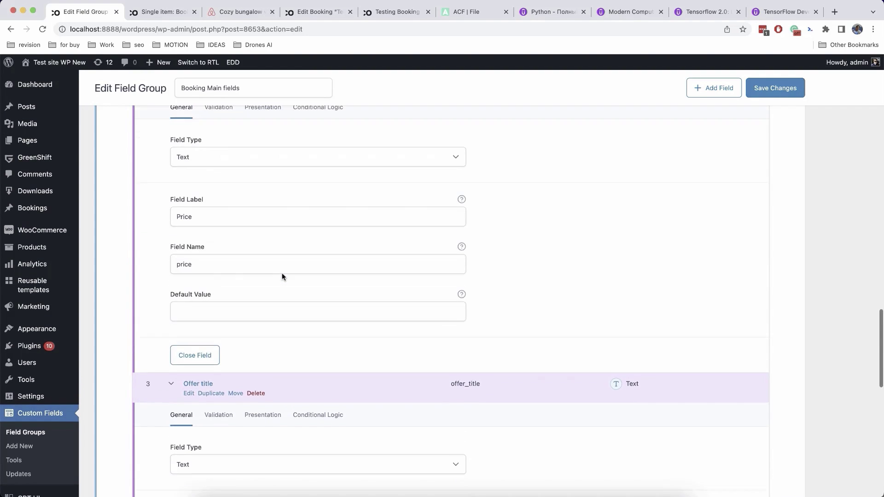
pyautogui.click(178, 236)
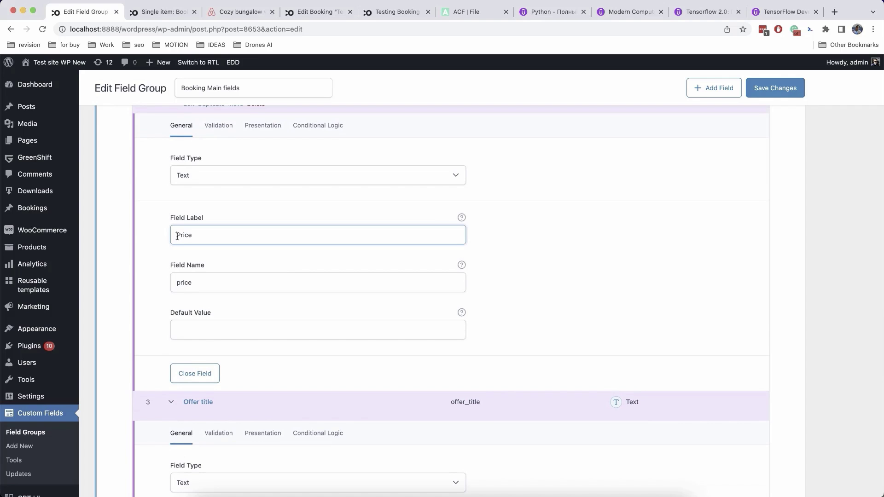
pyautogui.write('Offer')
pyautogui.click(207, 286)
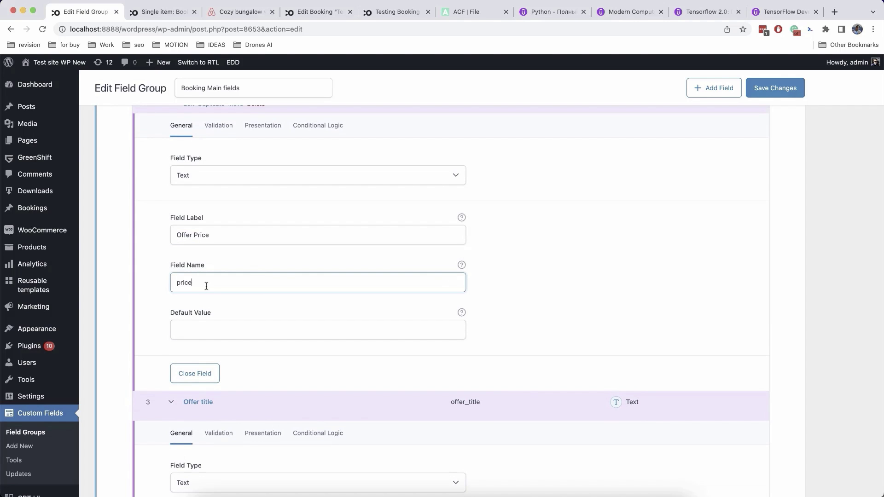
pyautogui.scroll(-10, 624, 260)
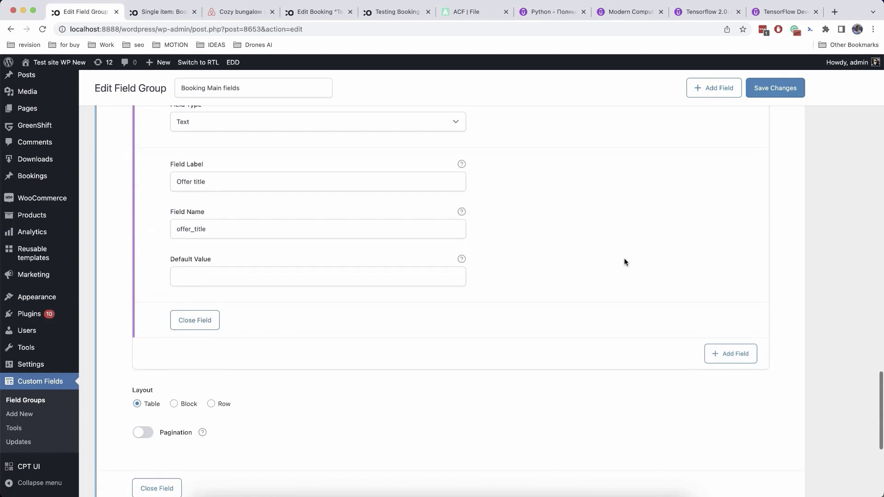
pyautogui.scroll(-2, 624, 260)
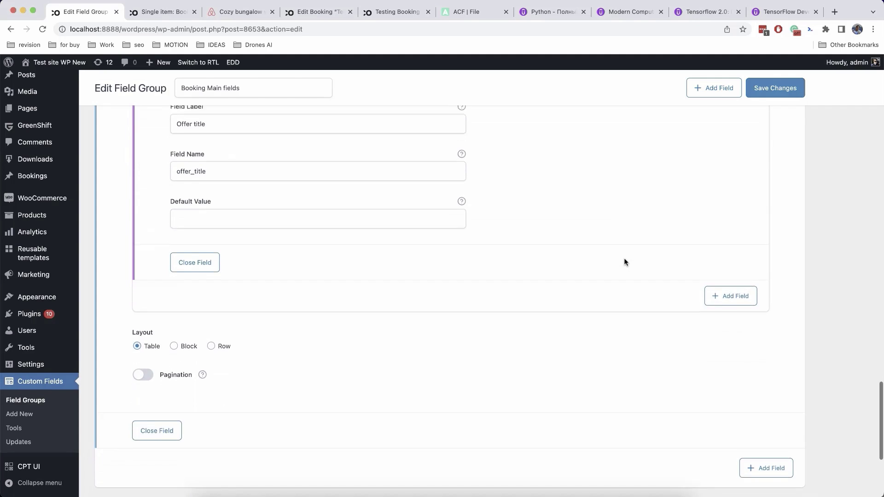
pyautogui.scroll(-2, 625, 261)
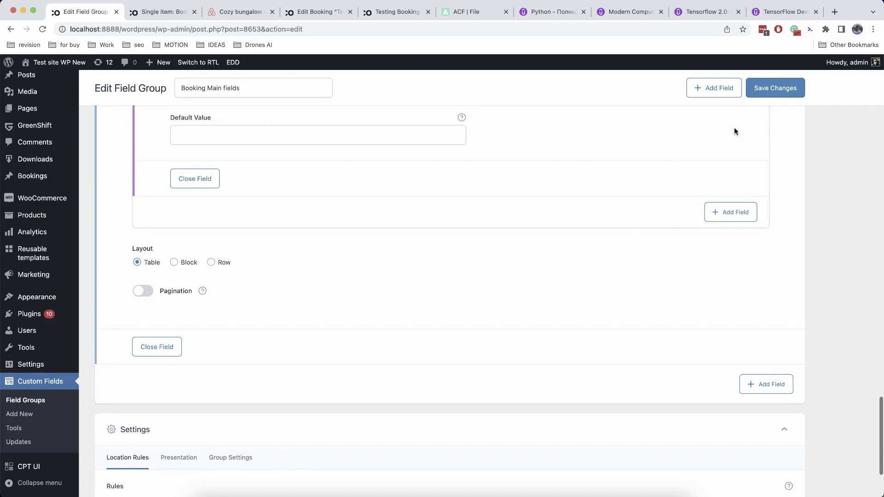
# - Save the Booking Main field group and add an empty first row to the booking's Offers repeater
pyautogui.click(778, 94)
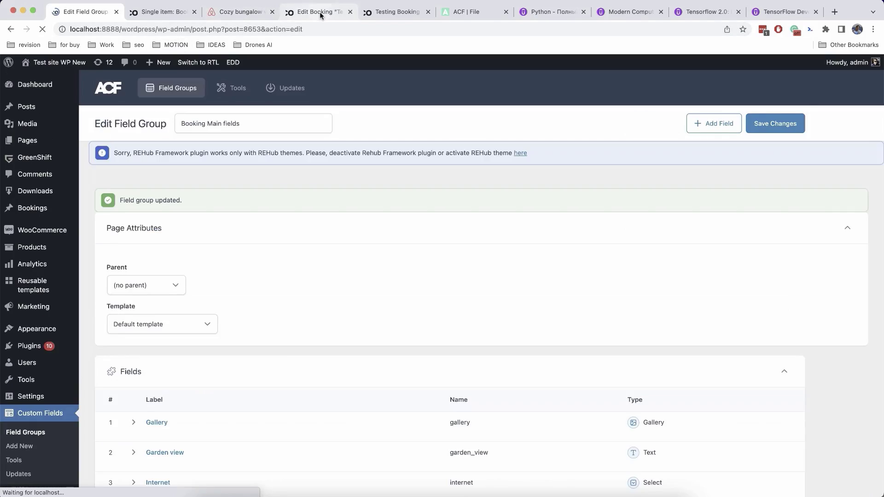
pyautogui.click(321, 13)
pyautogui.scroll(-15, 525, 195)
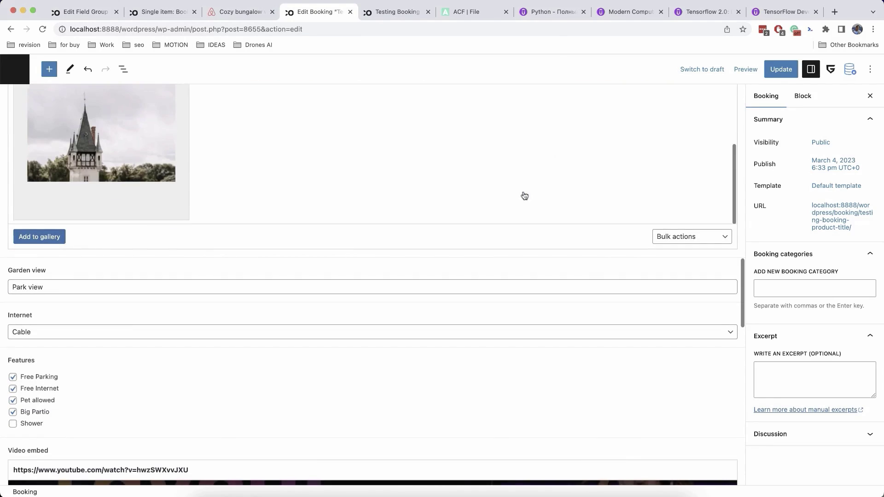
pyautogui.scroll(-15, 444, 322)
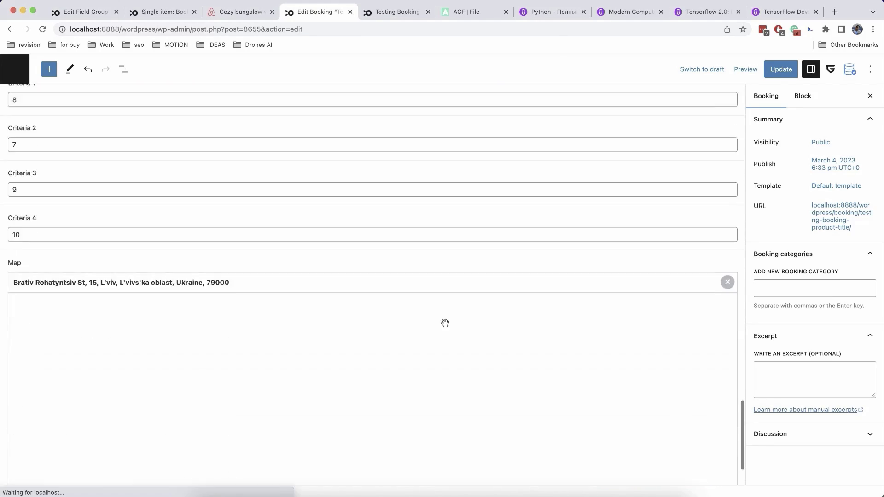
pyautogui.scroll(-2, 445, 323)
pyautogui.scroll(-2, 412, 195)
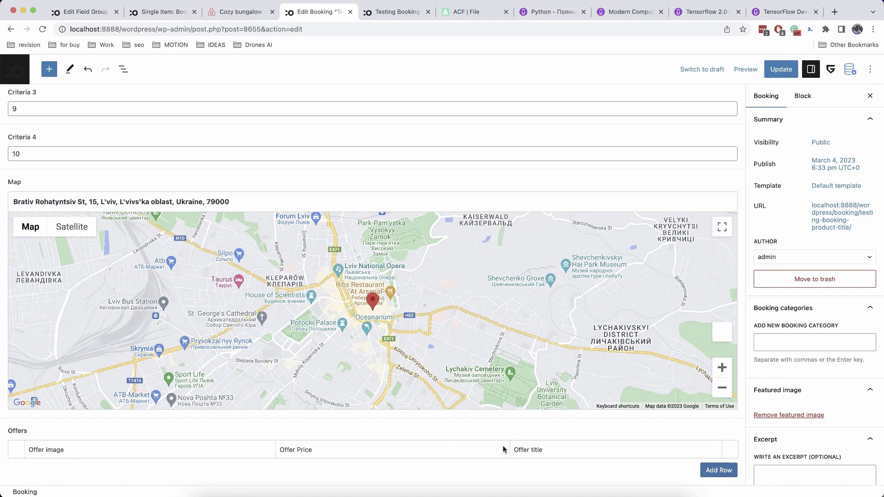
pyautogui.click(719, 470)
pyautogui.scroll(-1, 573, 447)
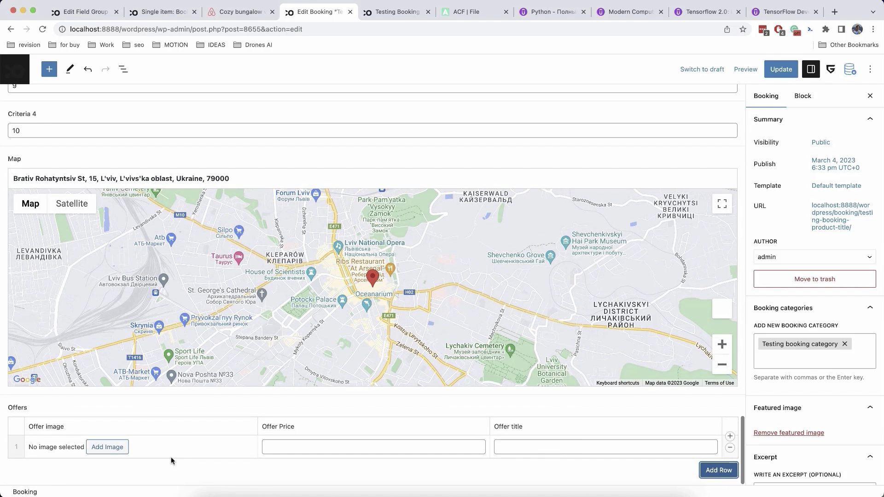
# - Pick the white castle photo from the Media Library as the first offer's image
pyautogui.click(121, 447)
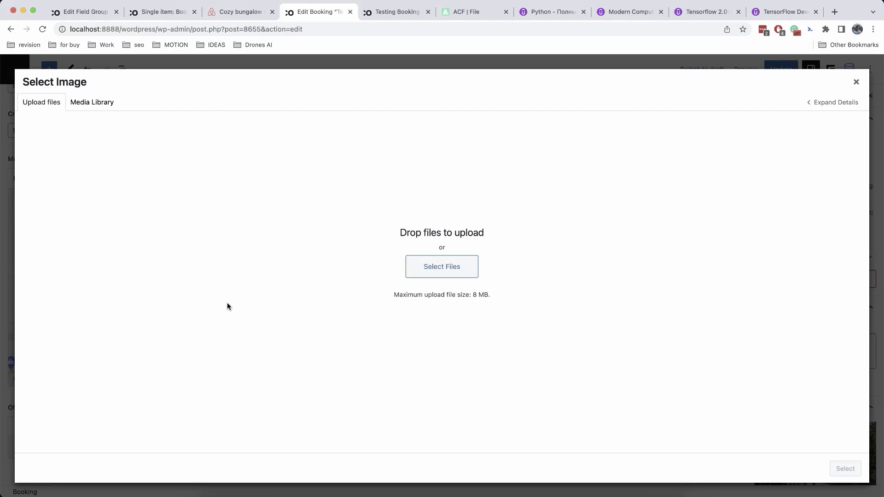
pyautogui.click(100, 106)
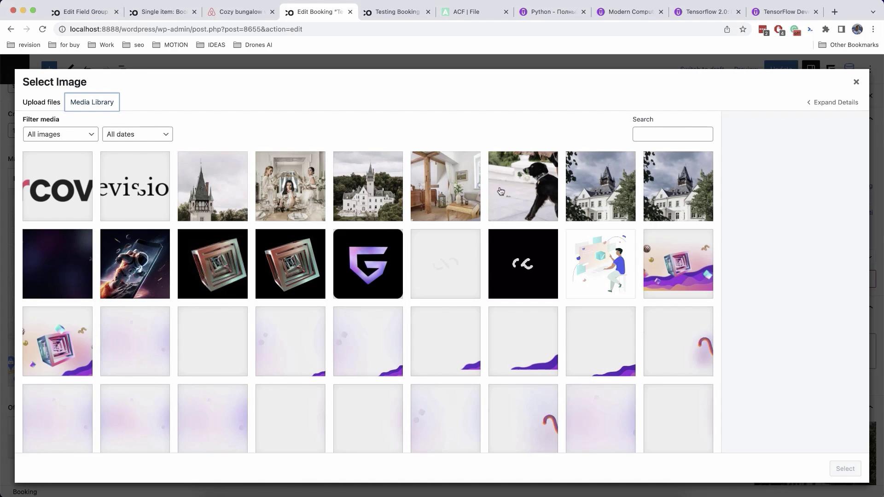
pyautogui.click(383, 204)
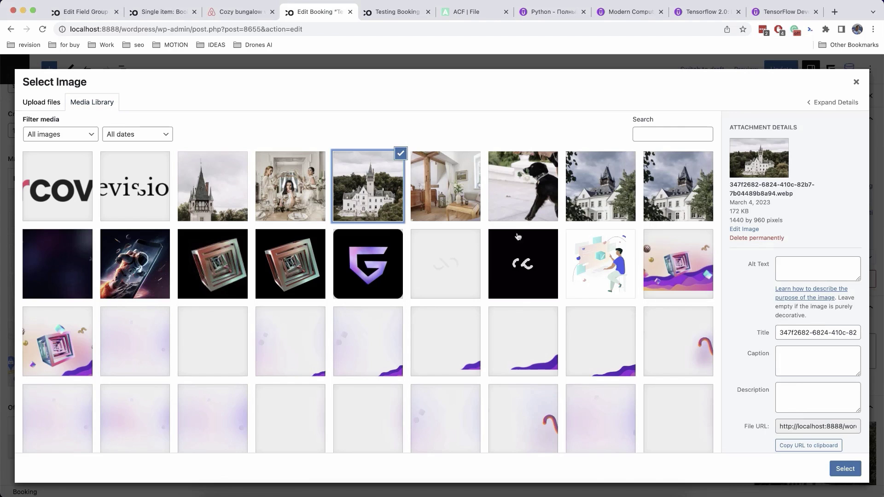
pyautogui.click(843, 469)
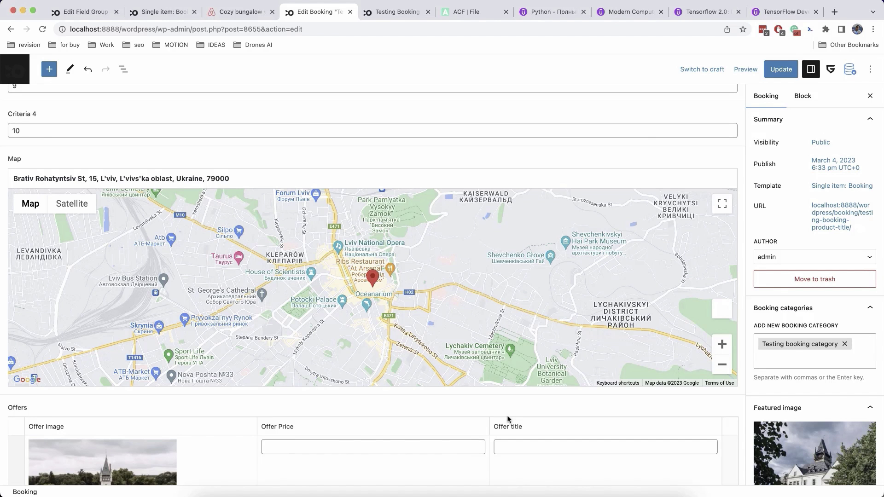
# - Enter 'Castle Room View' as the offer title and $17 as the Offer Price
pyautogui.click(345, 447)
pyautogui.scroll(-3, 345, 471)
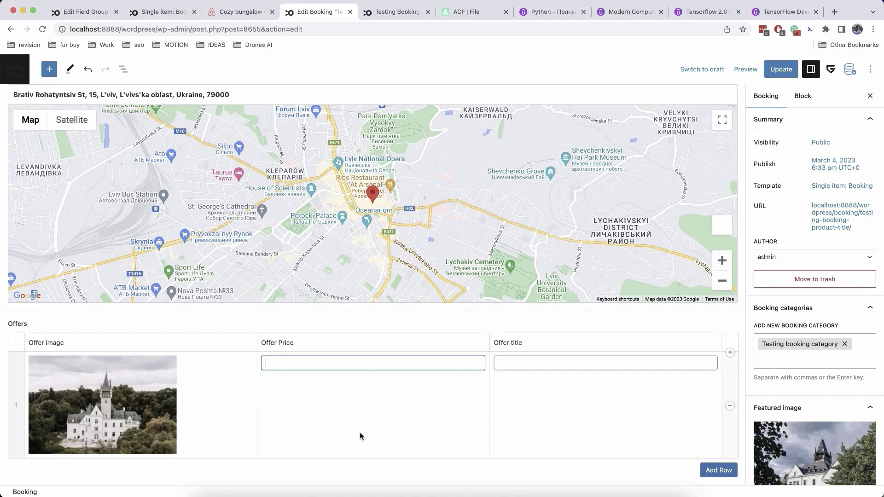
pyautogui.write('Castle Room View')
pyautogui.tripleClick(391, 369)
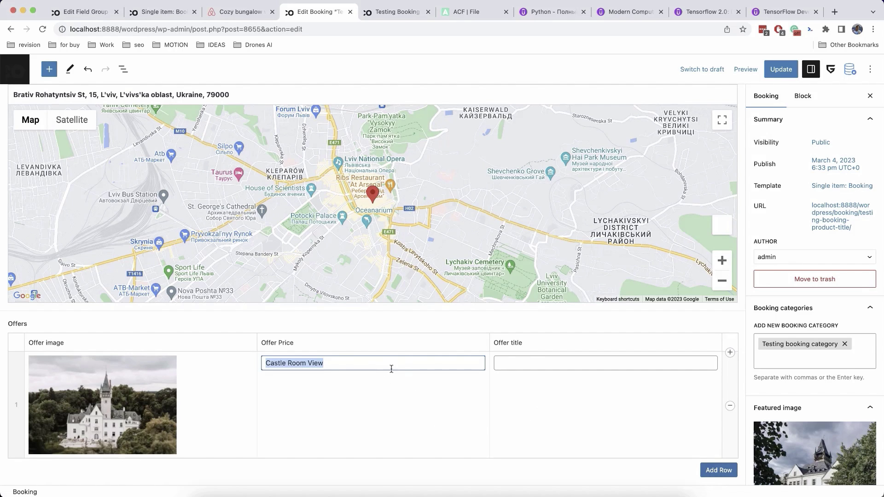
pyautogui.press('super+x')
pyautogui.click(529, 362)
pyautogui.press('super+v')
pyautogui.click(340, 362)
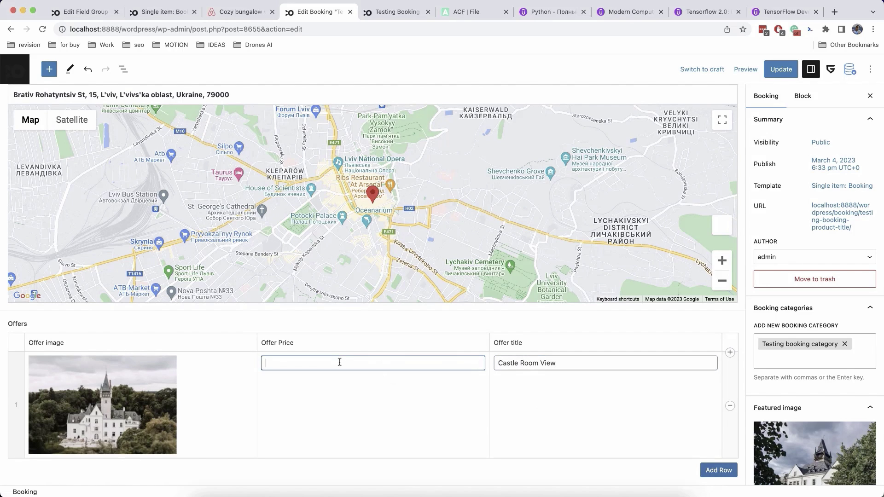
pyautogui.write('$17')
# - Add a second offer row with the castle photo, price $27 and title 'Garden Room view'
pyautogui.click(718, 471)
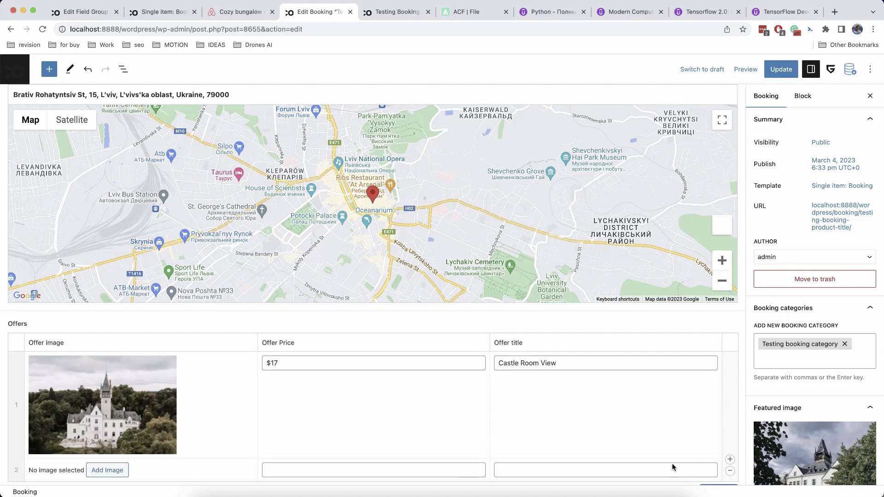
pyautogui.click(121, 448)
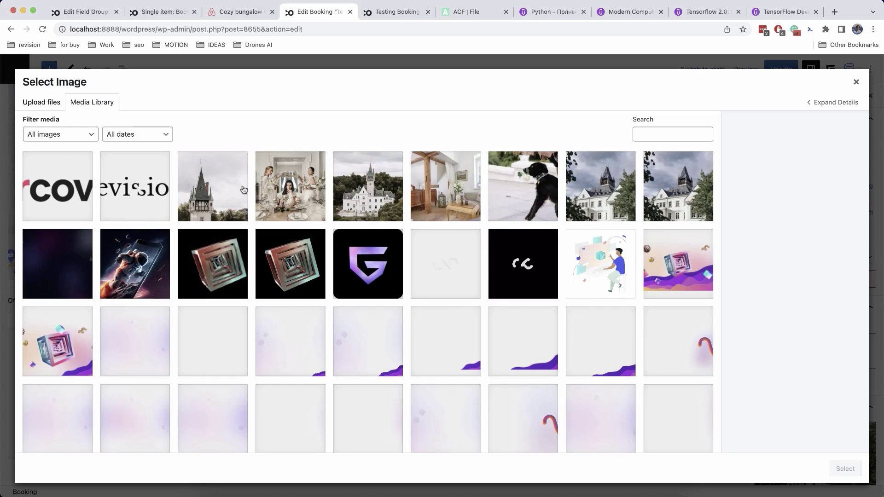
pyautogui.click(580, 201)
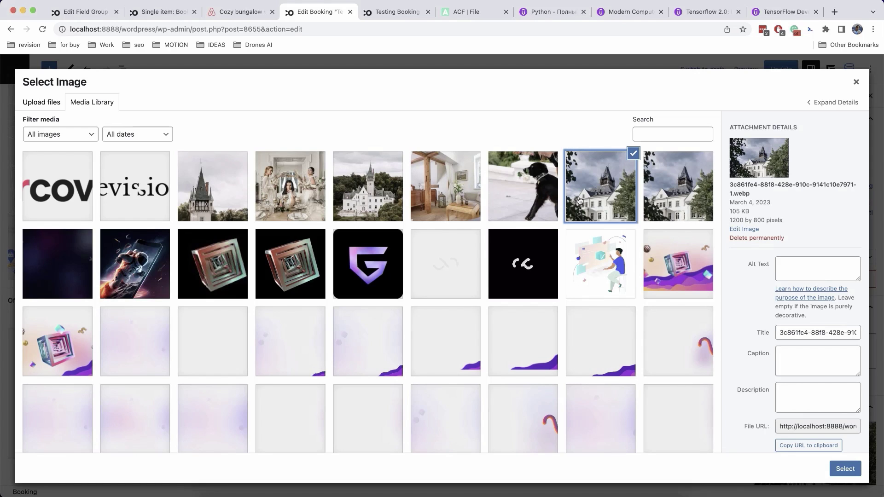
pyautogui.click(837, 466)
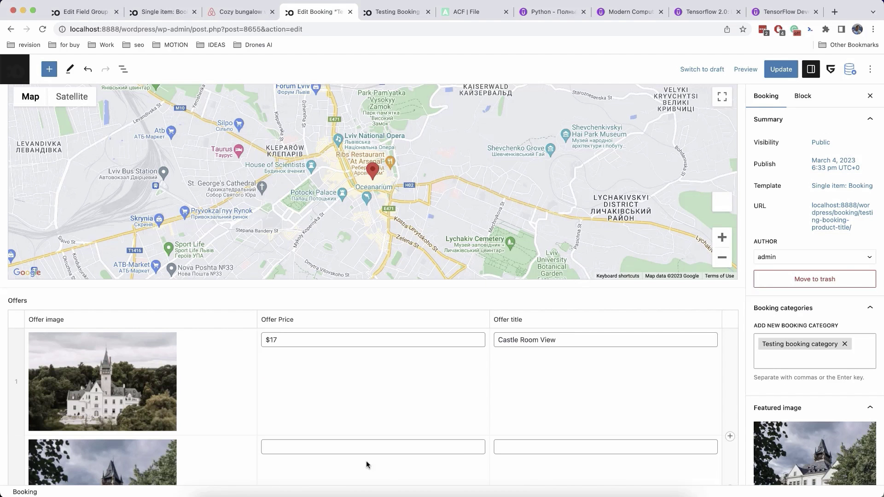
pyautogui.click(331, 447)
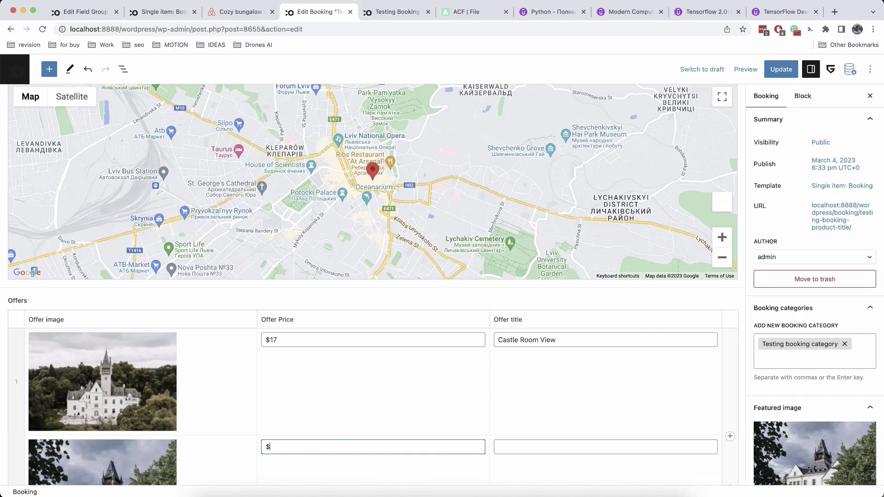
pyautogui.write('$27')
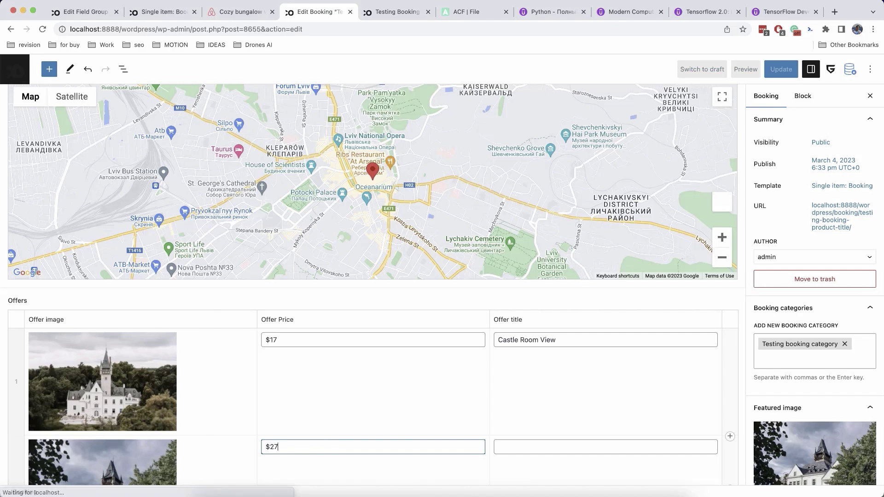
pyautogui.click(511, 448)
pyautogui.write('Garde')
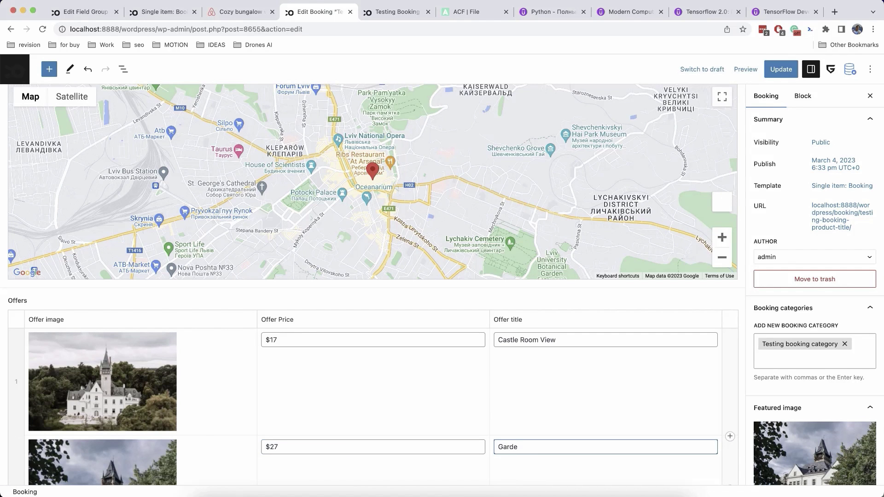
pyautogui.write('n Room view')
# - Update the booking post to save both offers
pyautogui.scroll(-3, 579, 396)
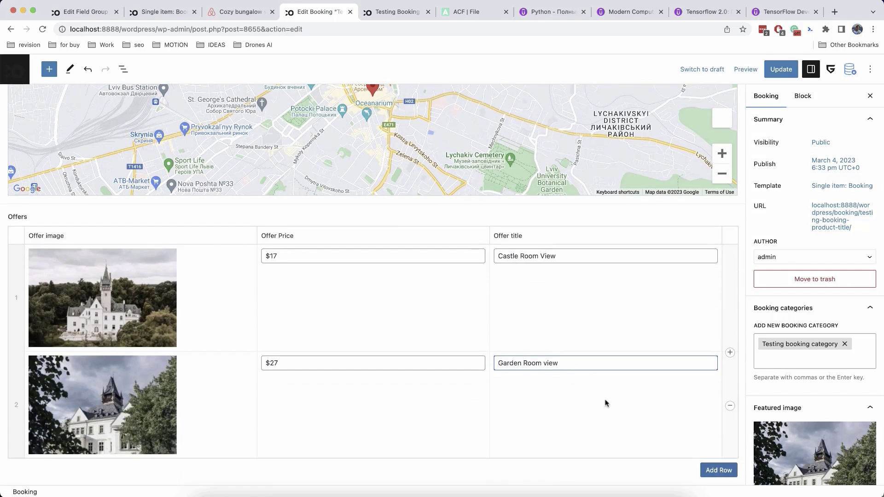
pyautogui.click(772, 67)
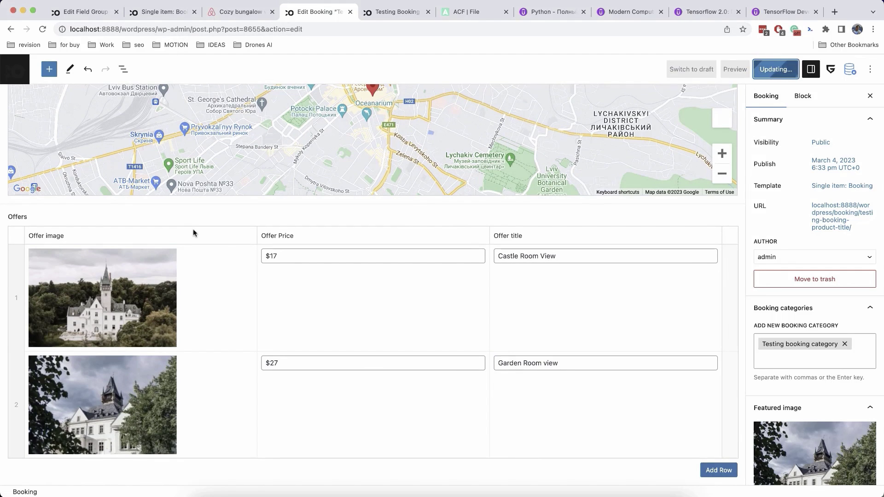
pyautogui.scroll(2, 237, 320)
pyautogui.scroll(5, 235, 321)
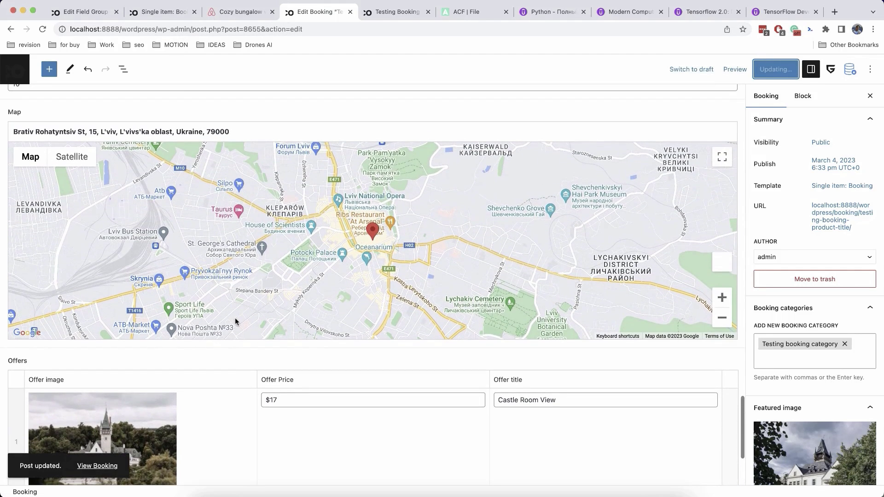
# - Insert a Repeater builder block, found by searching 'repe', into the template's Offers container
pyautogui.click(166, 12)
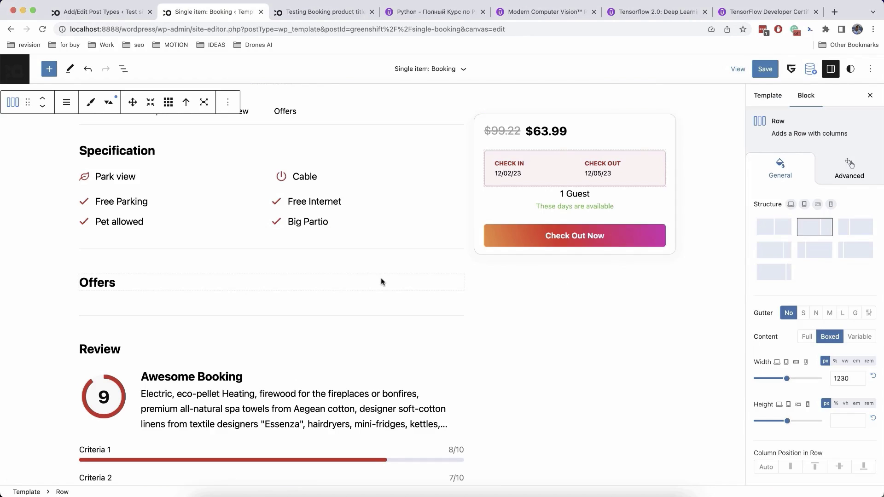
pyautogui.click(350, 302)
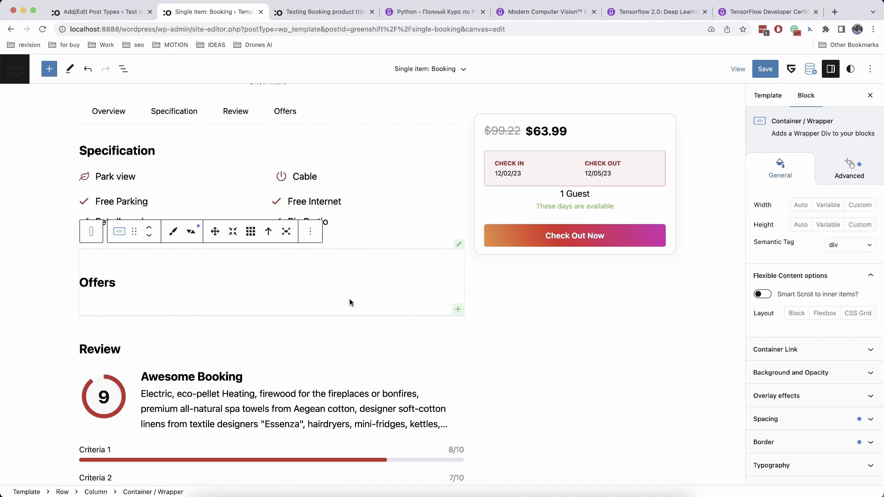
pyautogui.click(460, 310)
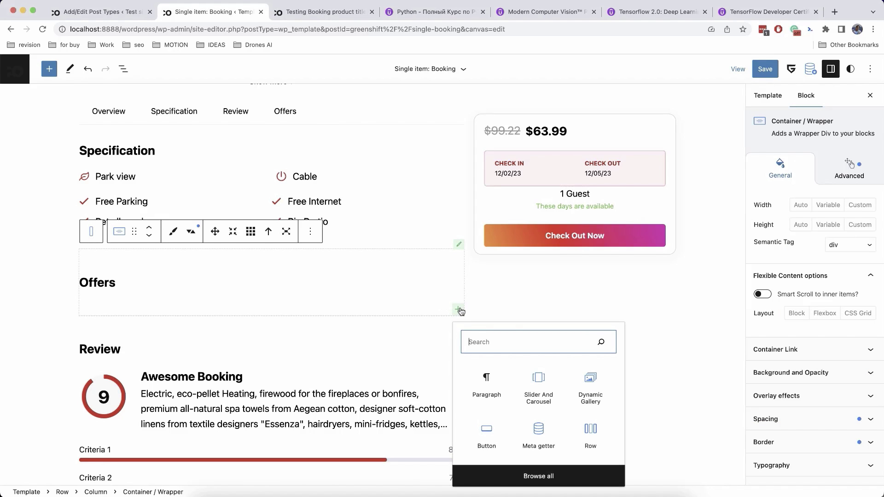
pyautogui.write('repe')
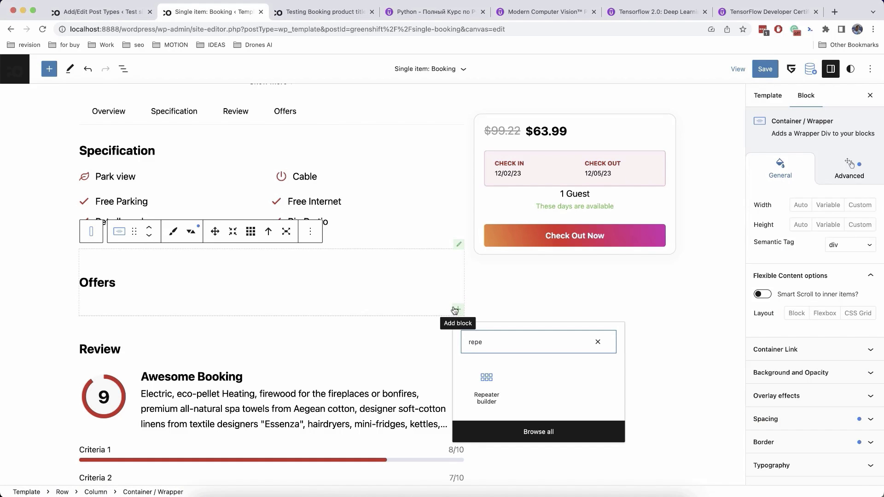
pyautogui.click(482, 381)
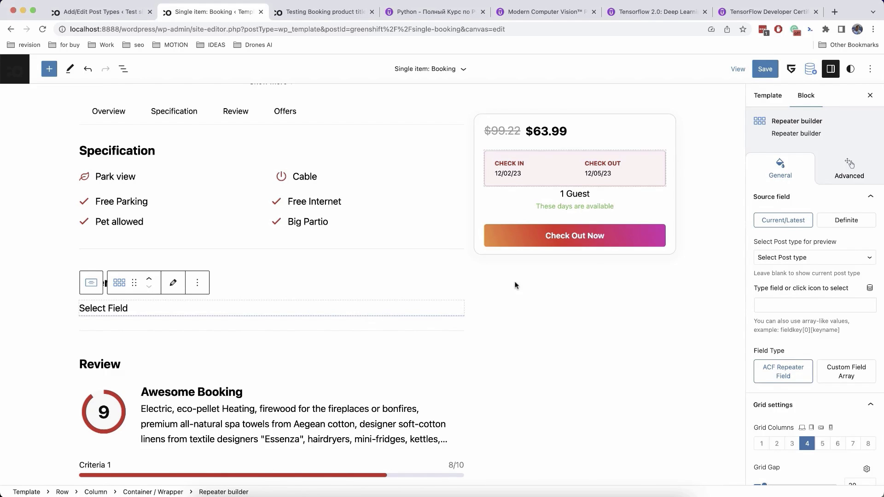
pyautogui.scroll(-2, 853, 261)
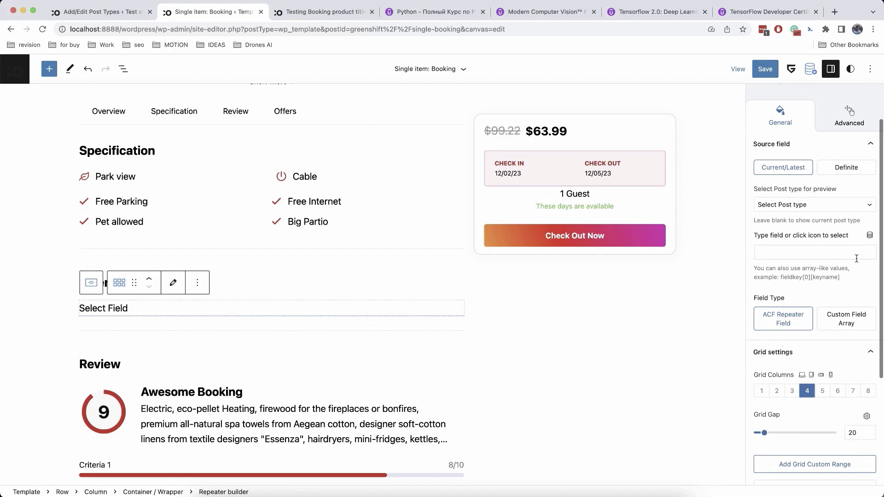
# - Set the Repeater builder's preview post type to Booking and its custom field to 'offers'
pyautogui.click(811, 207)
pyautogui.click(804, 269)
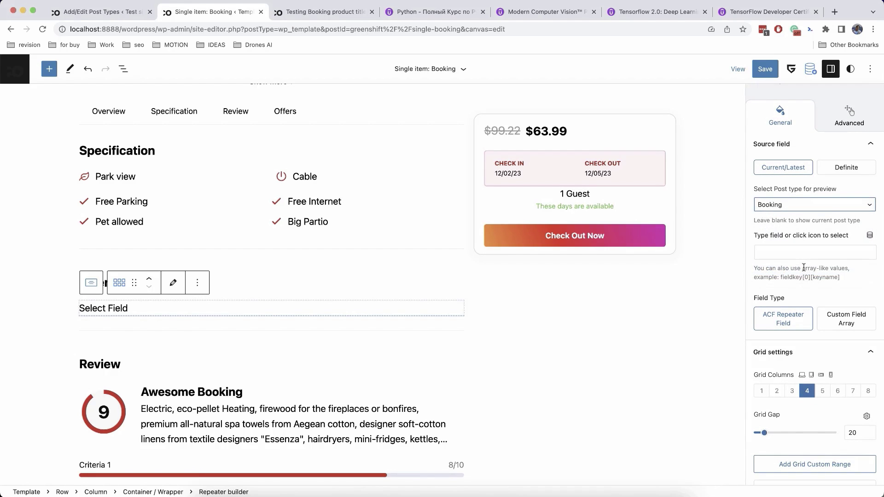
pyautogui.click(871, 236)
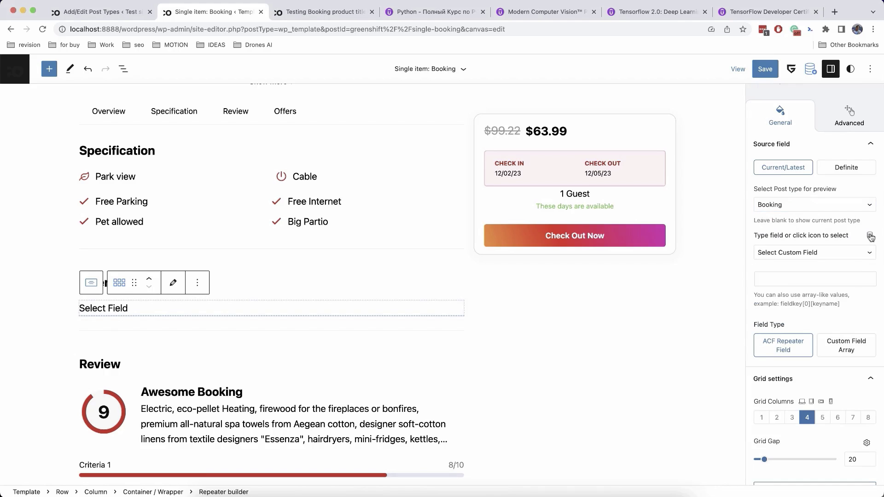
pyautogui.click(850, 251)
pyautogui.scroll(-10, 814, 306)
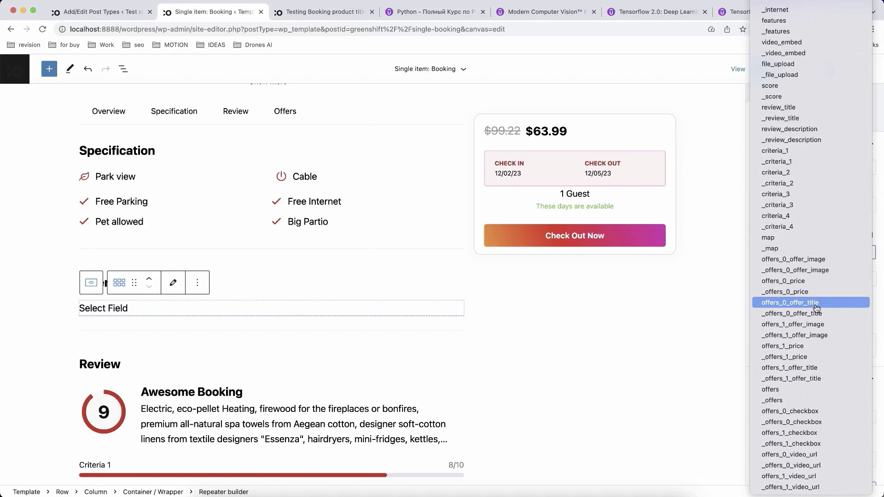
pyautogui.click(779, 390)
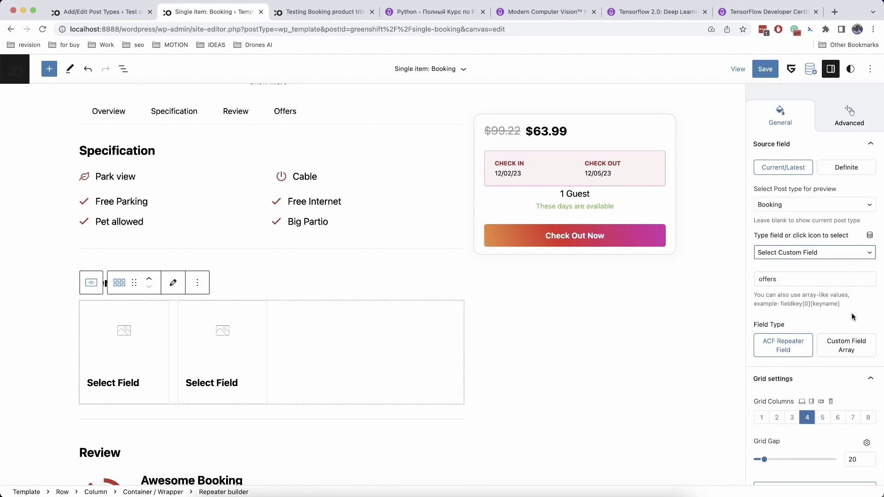
pyautogui.scroll(-2, 824, 330)
pyautogui.scroll(-5, 824, 331)
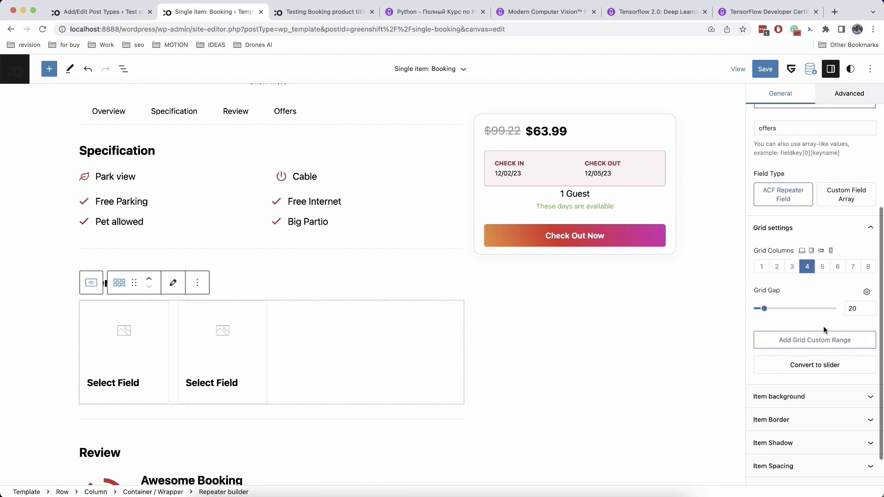
pyautogui.scroll(-1, 823, 327)
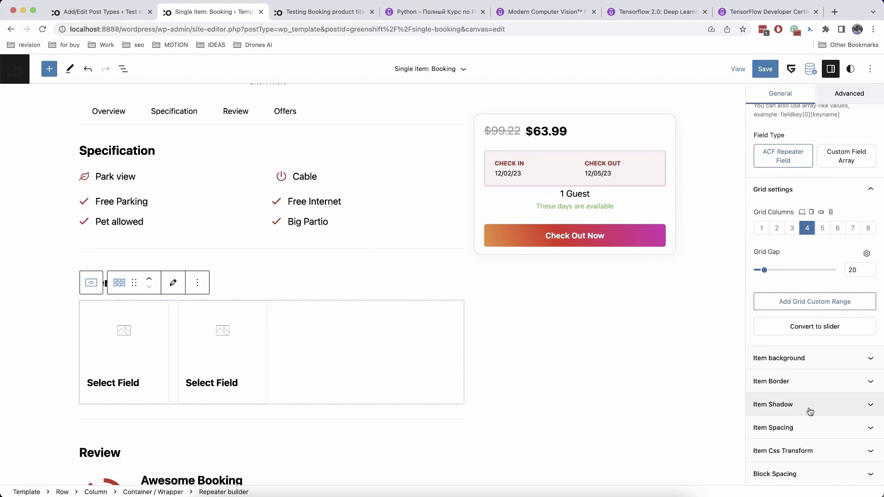
pyautogui.scroll(10, 808, 409)
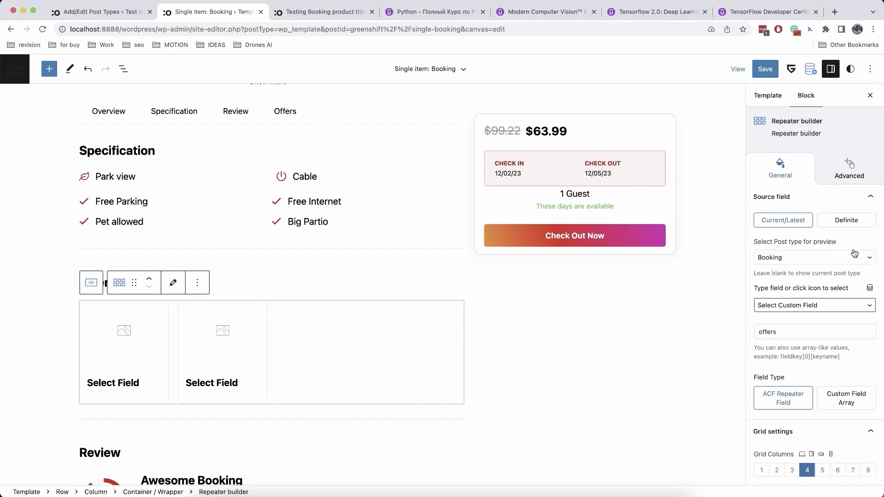
pyautogui.scroll(-1, 853, 244)
pyautogui.scroll(-10, 854, 243)
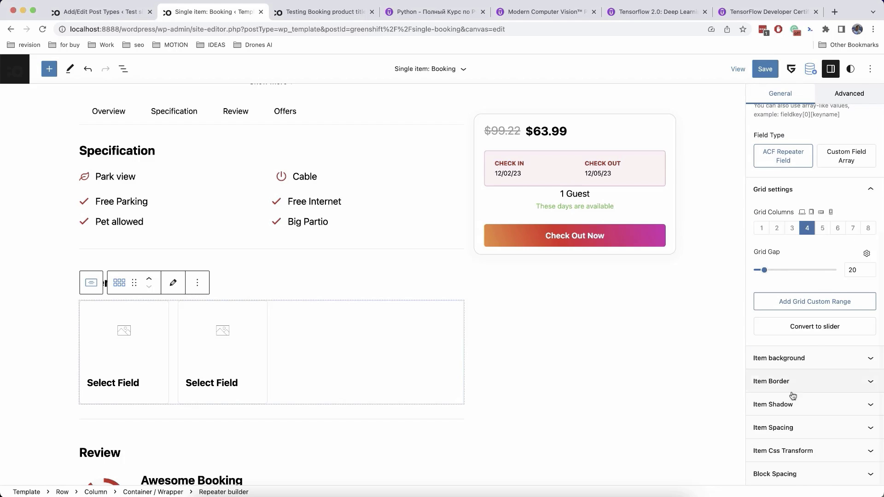
pyautogui.scroll(10, 836, 284)
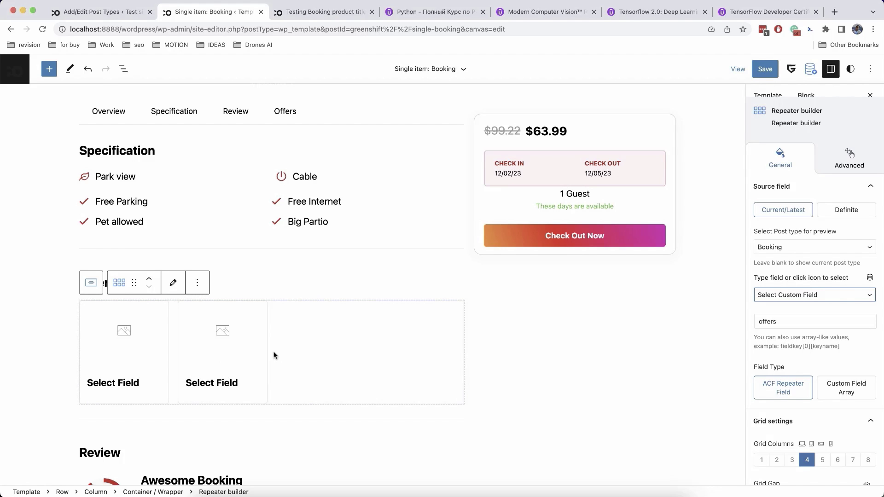
# - Bind the offer card's title to offer_title and its image to offer_image, then select the card's group
pyautogui.click(173, 282)
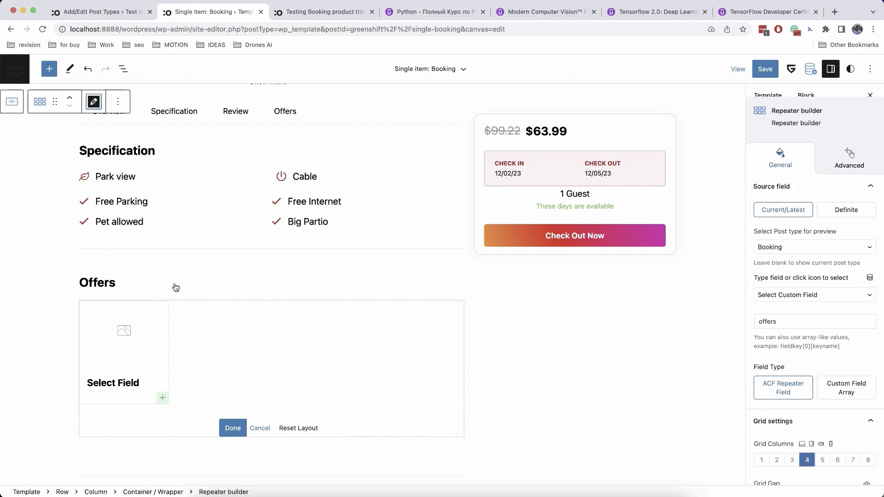
pyautogui.click(129, 384)
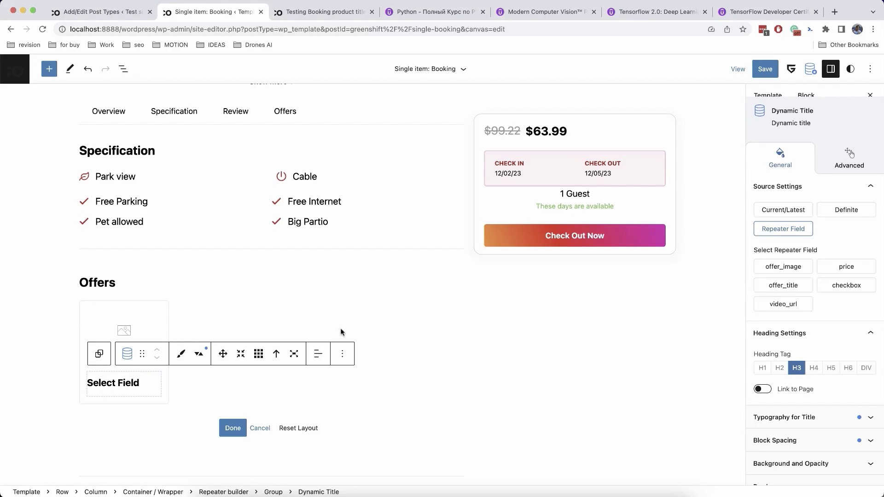
pyautogui.click(787, 286)
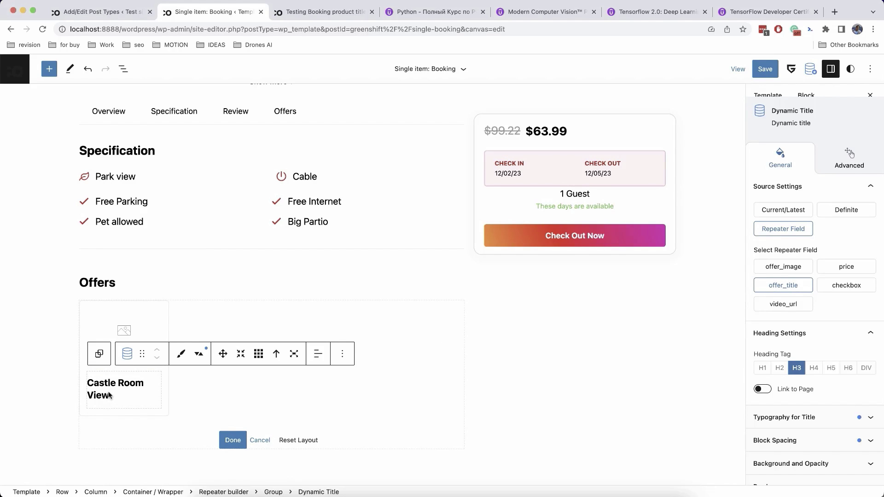
pyautogui.click(117, 327)
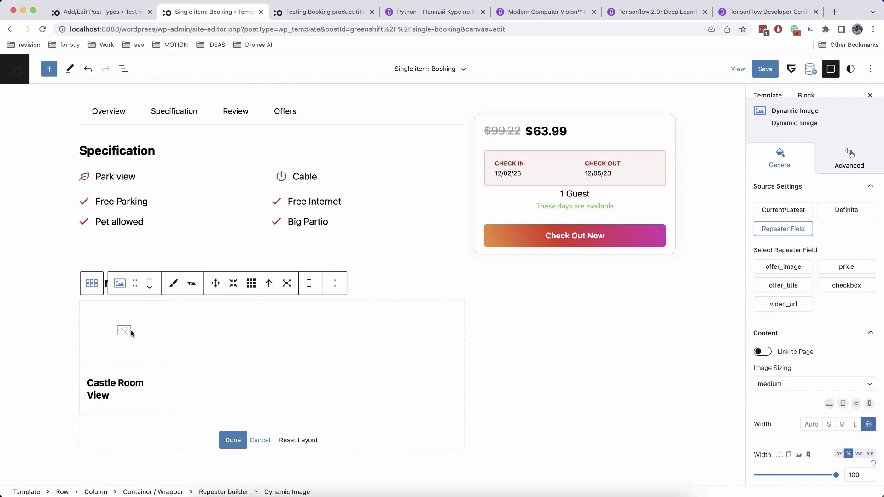
pyautogui.click(774, 269)
pyautogui.click(132, 403)
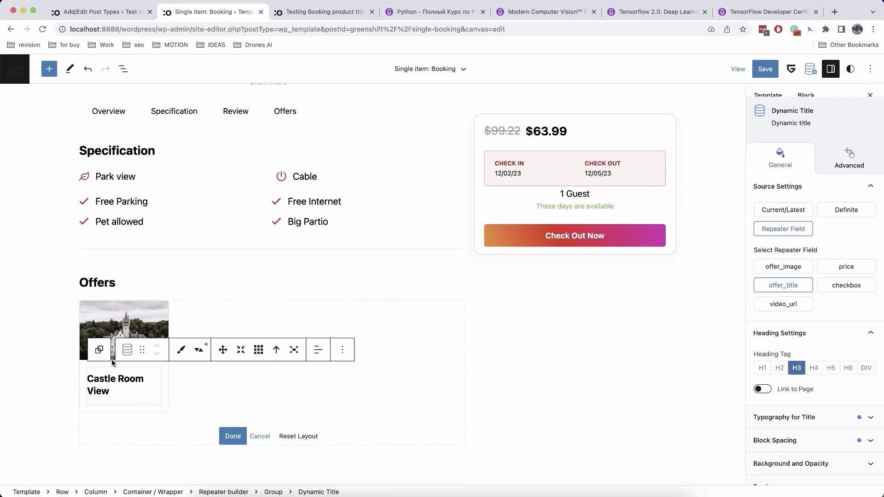
pyautogui.click(99, 350)
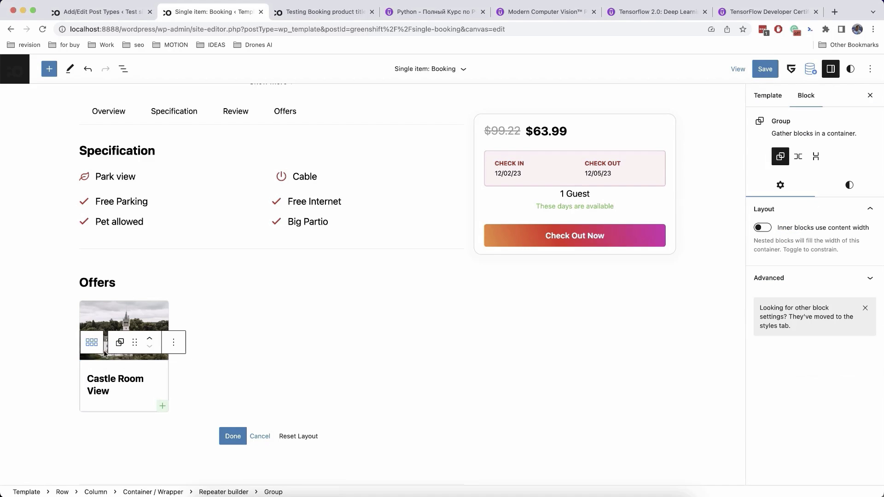
# - Add a Meta getter block, sourced from Repeater, under the card title, then go to the Dashboard
pyautogui.click(163, 407)
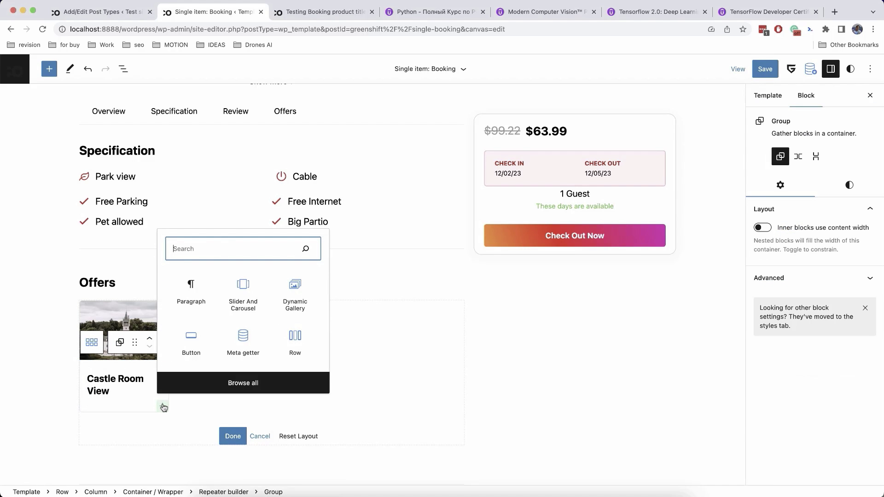
pyautogui.write('meta')
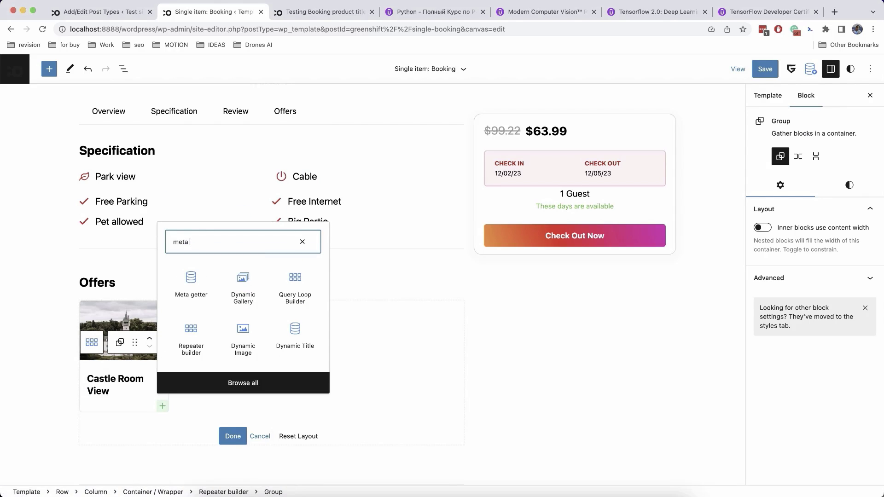
pyautogui.click(182, 286)
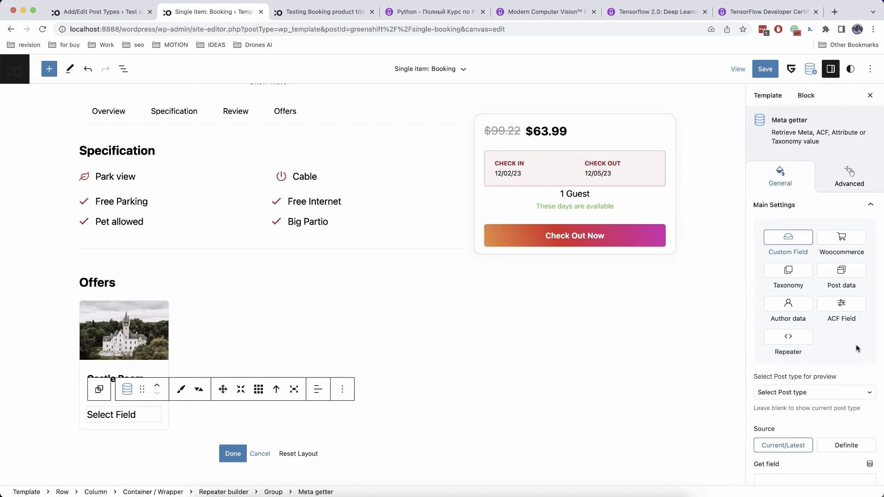
pyautogui.scroll(-2, 856, 345)
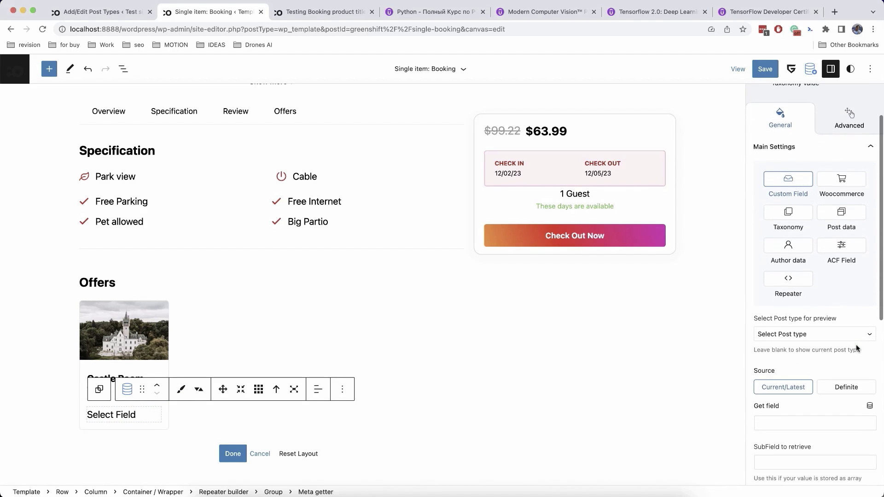
pyautogui.click(783, 281)
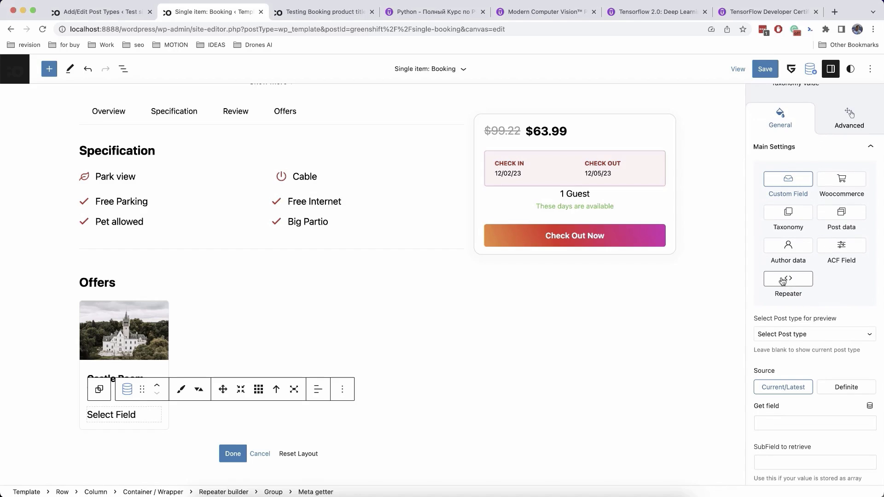
pyautogui.scroll(-2, 825, 292)
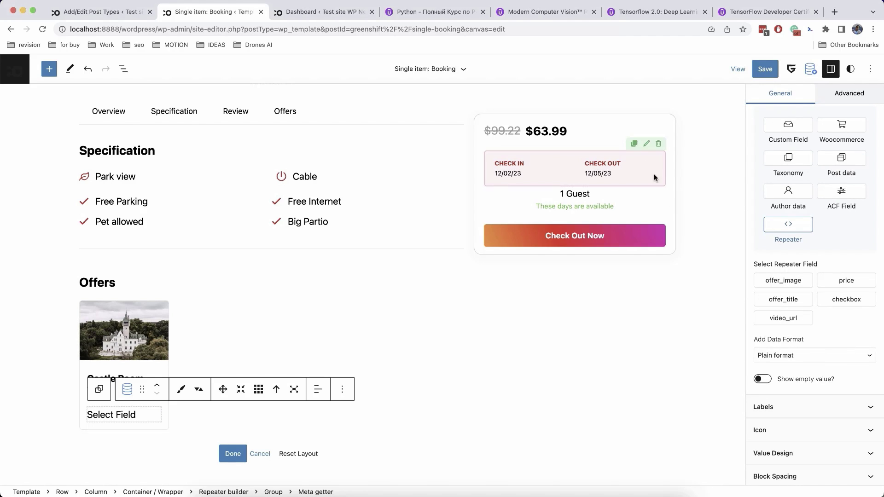
pyautogui.click(318, 12)
# - Check the Offers repeater's sub fields in Booking Main fields, then return to the Booking template editor
pyautogui.scroll(-5, 36, 277)
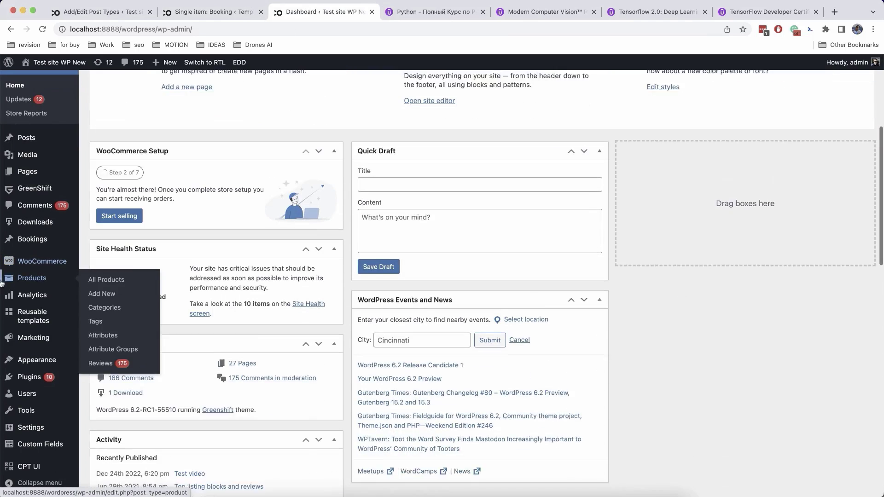
pyautogui.moveTo(46, 446)
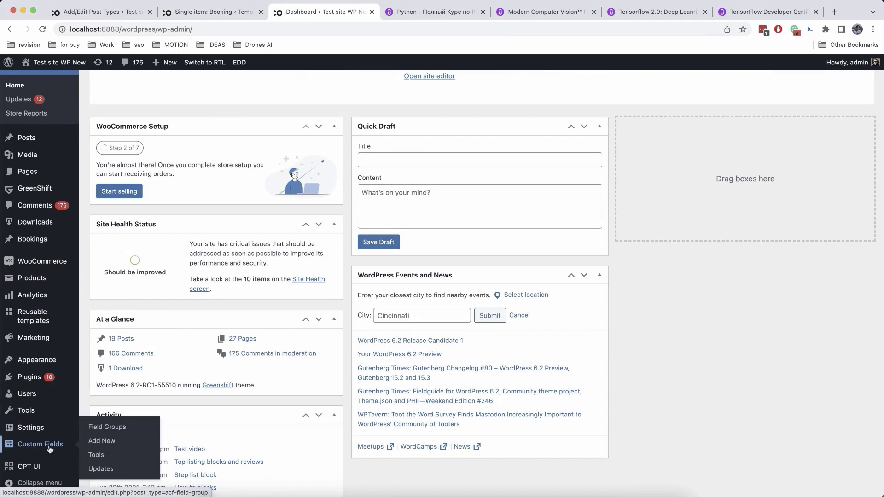
pyautogui.click(98, 427)
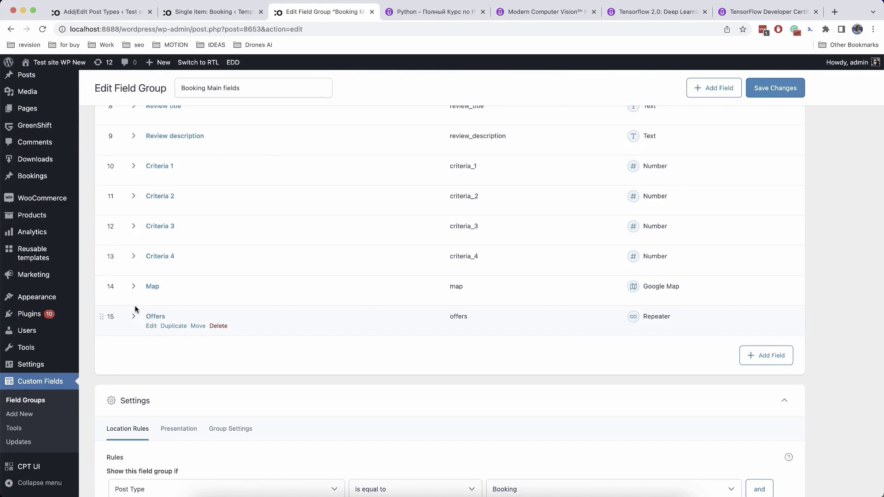
pyautogui.click(133, 317)
pyautogui.scroll(-4, 255, 272)
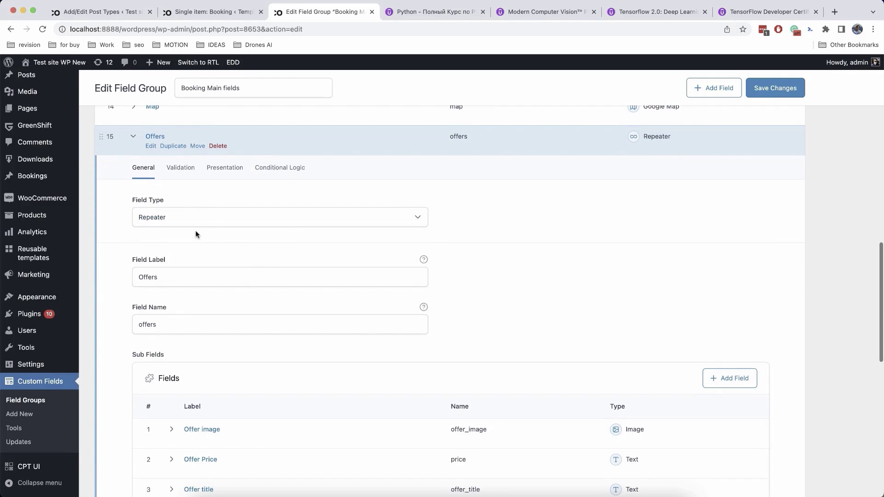
pyautogui.scroll(-4, 196, 230)
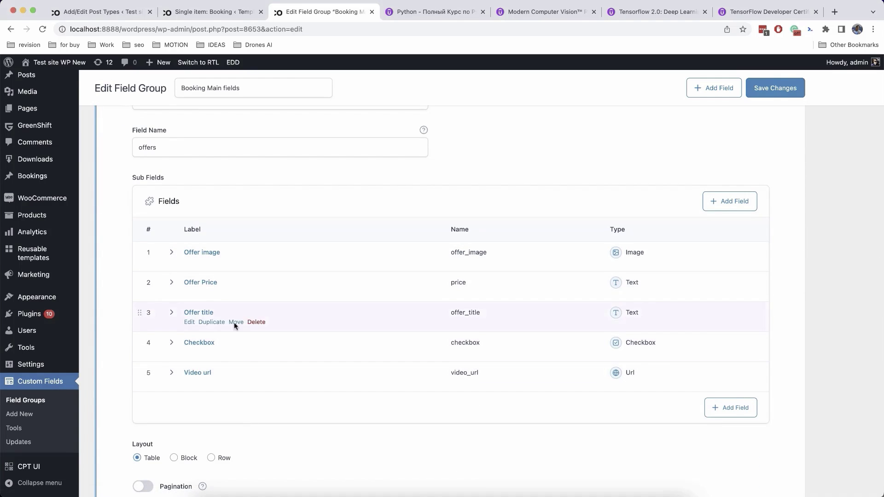
pyautogui.click(113, 15)
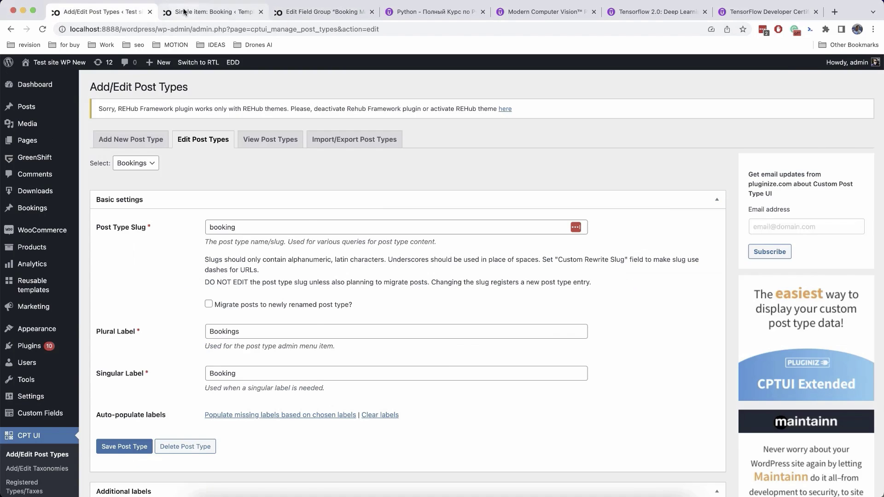
pyautogui.click(212, 11)
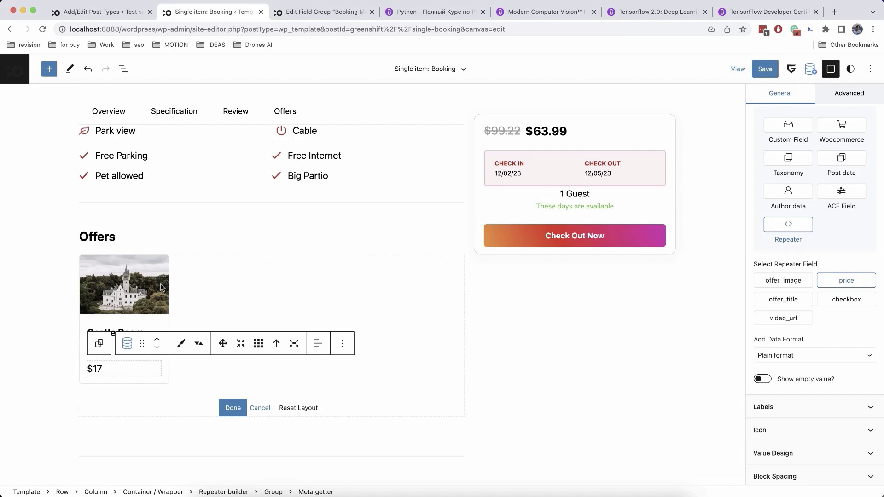
# - Give the $17 price Meta getter a purple text colour from the palette
pyautogui.click(135, 289)
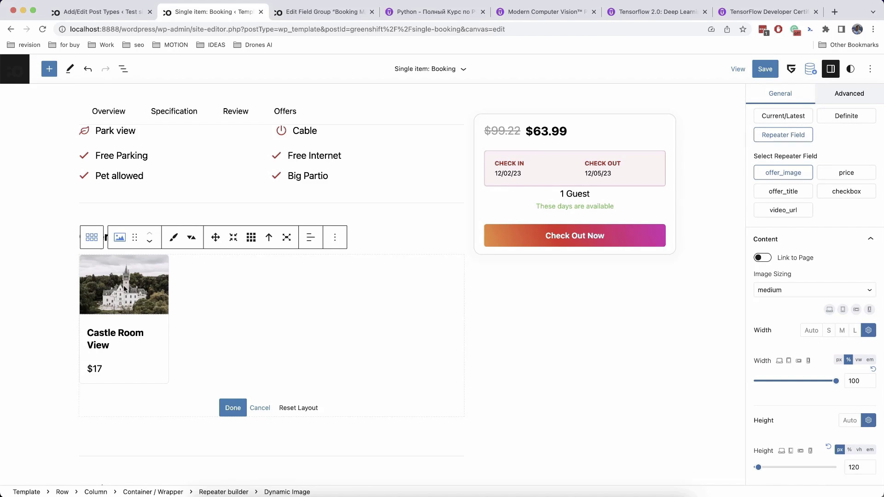
pyautogui.click(119, 337)
pyautogui.click(111, 370)
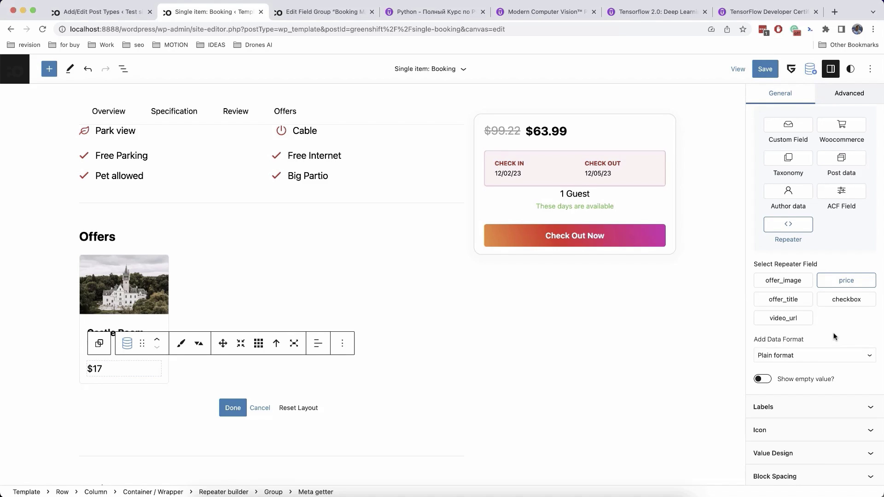
pyautogui.scroll(-3, 830, 372)
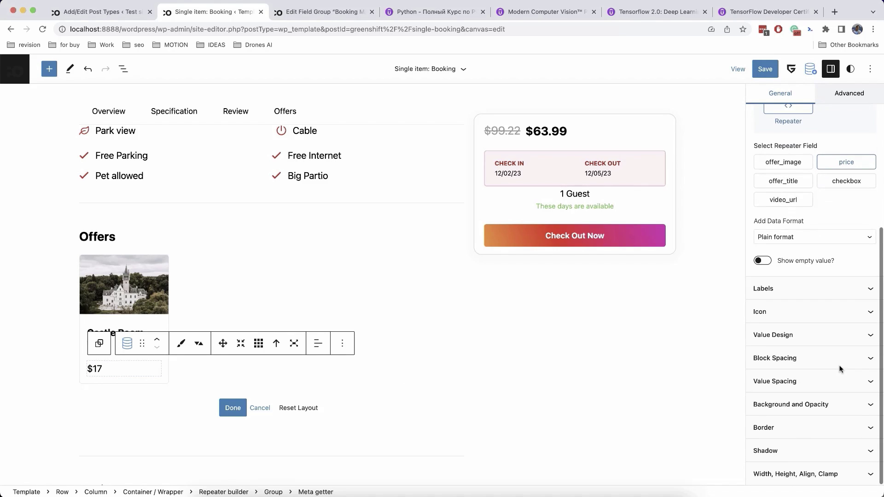
pyautogui.click(813, 335)
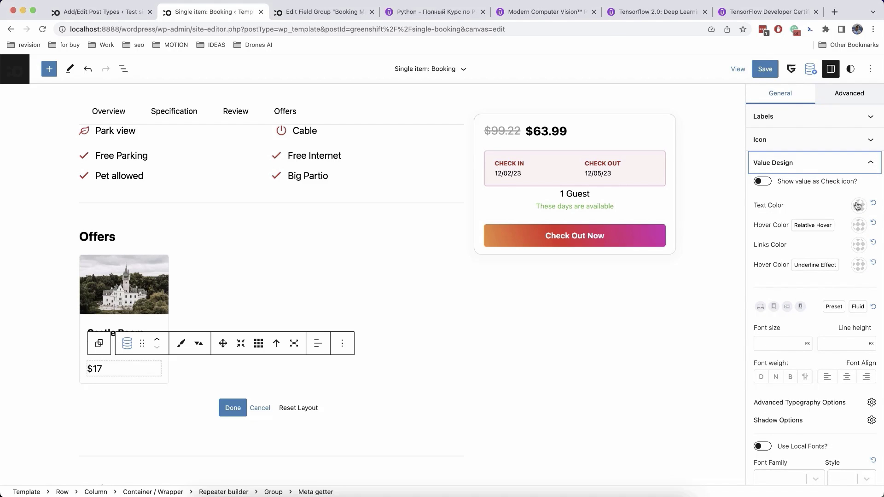
pyautogui.click(859, 205)
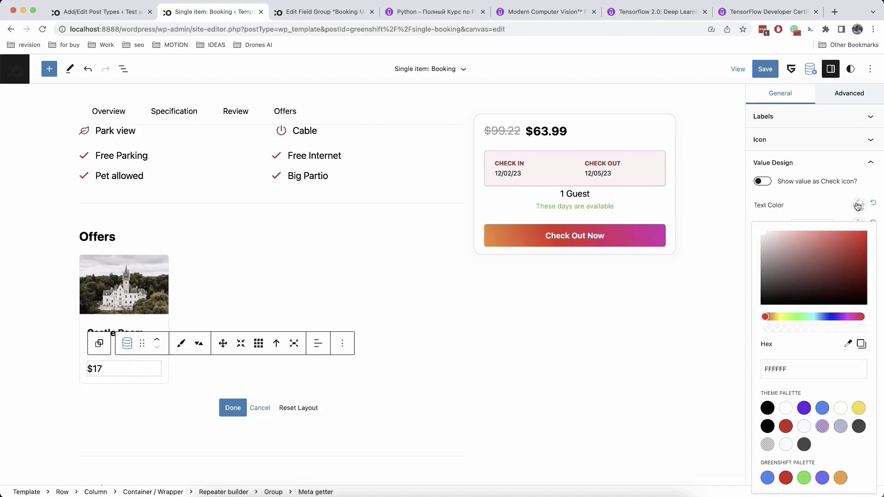
pyautogui.click(804, 408)
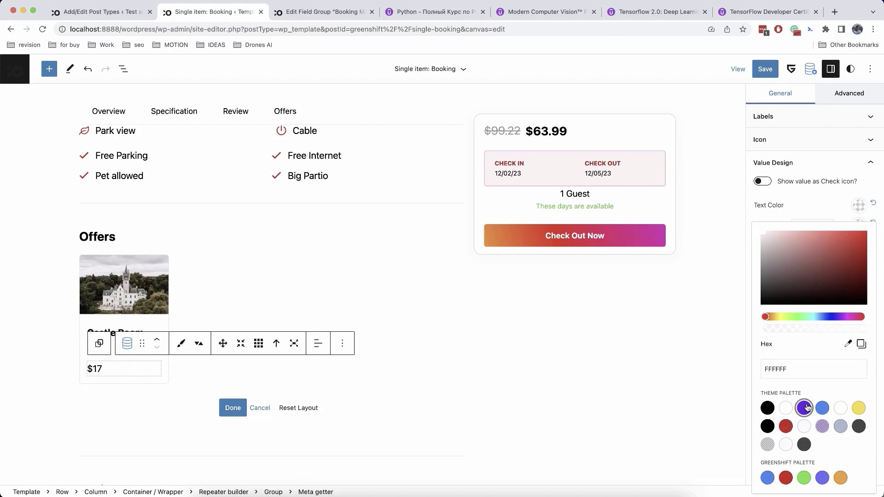
pyautogui.click(820, 205)
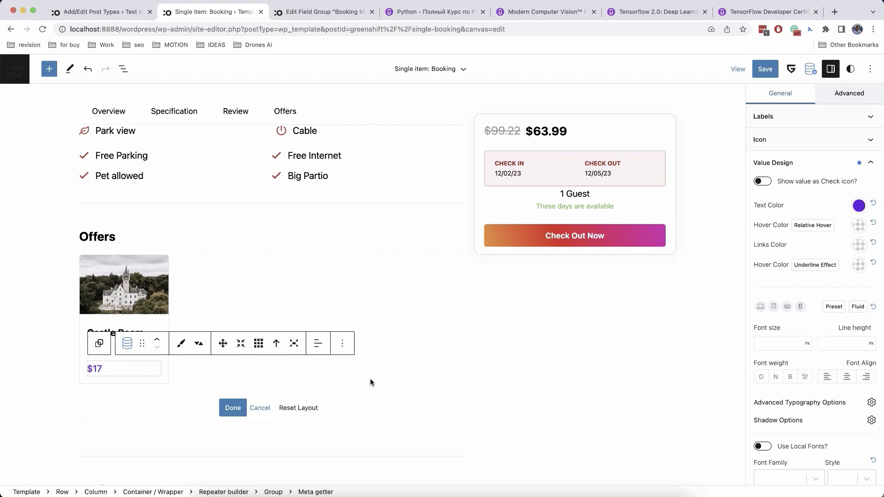
# - Finish the card layout and save the Single item: Booking template
pyautogui.click(233, 409)
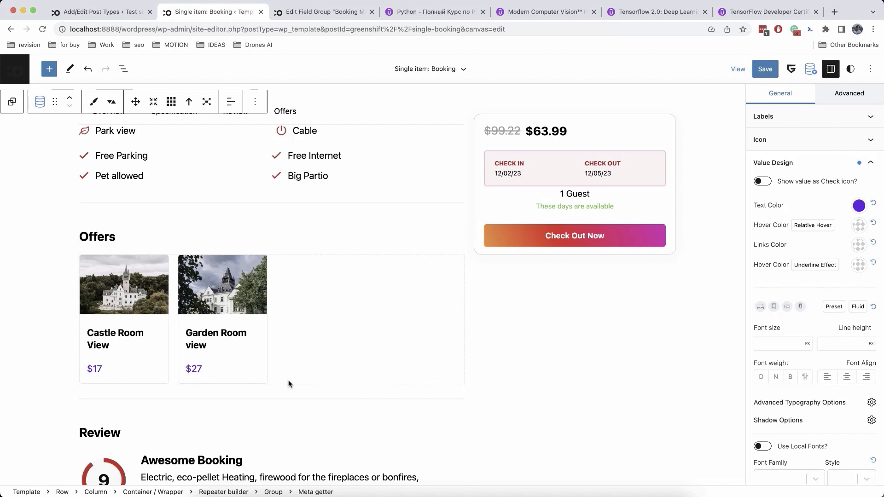
pyautogui.scroll(-3, 289, 385)
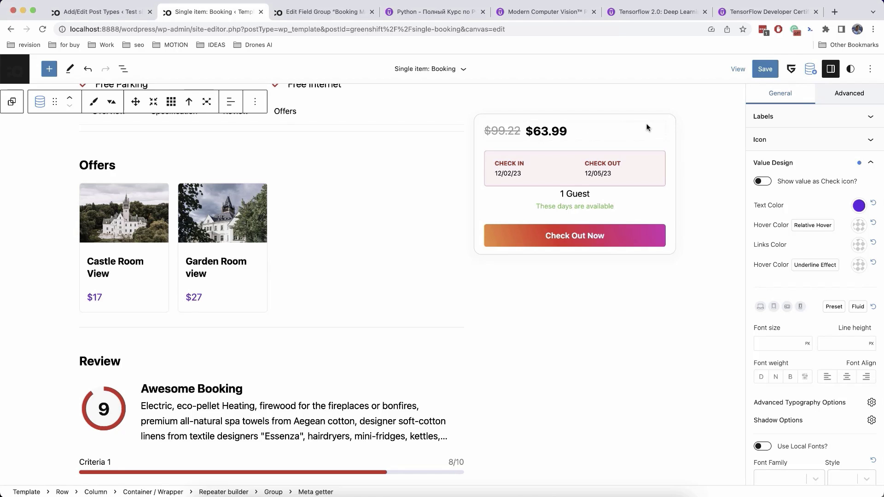
pyautogui.click(765, 69)
pyautogui.click(766, 69)
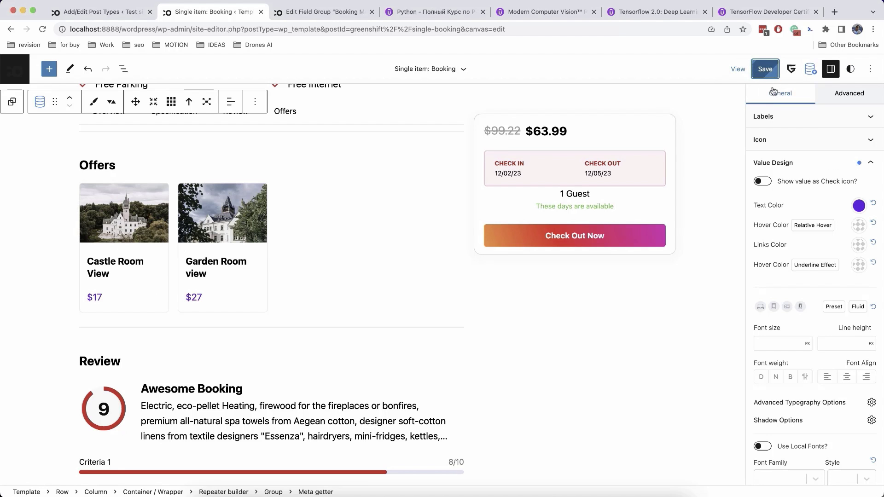
# - Check the live booking page's two purple-priced offer cards, then return to the template editor's top
pyautogui.click(323, 11)
pyautogui.scroll(-6, 274, 248)
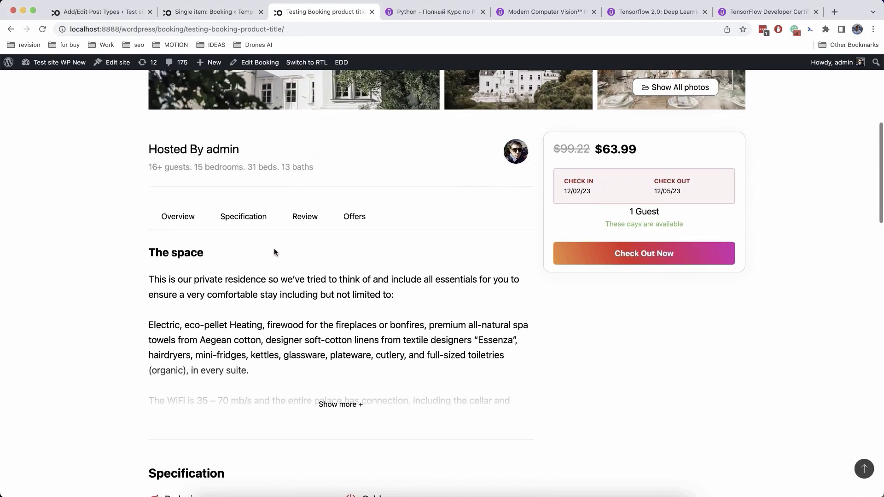
pyautogui.scroll(-9, 274, 252)
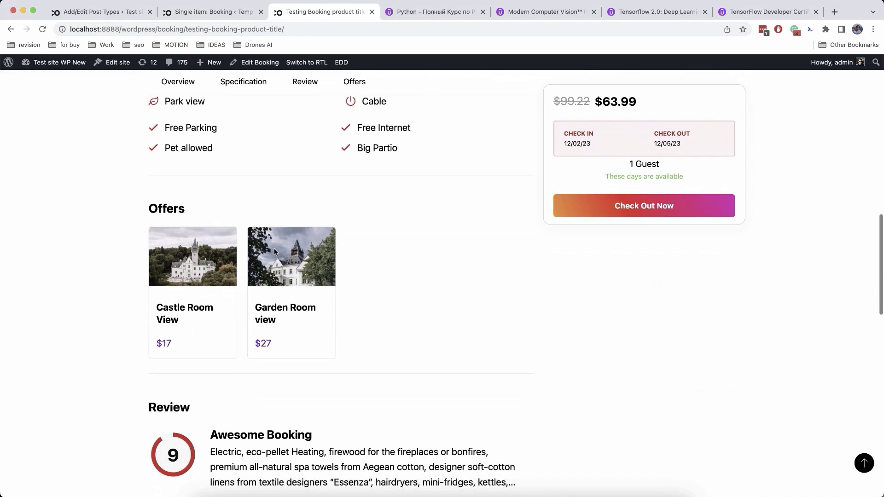
pyautogui.scroll(-4, 359, 291)
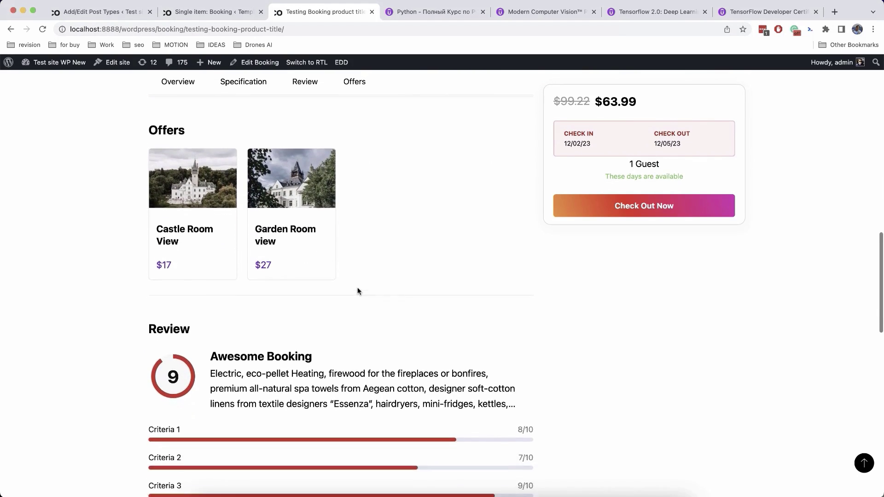
pyautogui.scroll(-10, 358, 290)
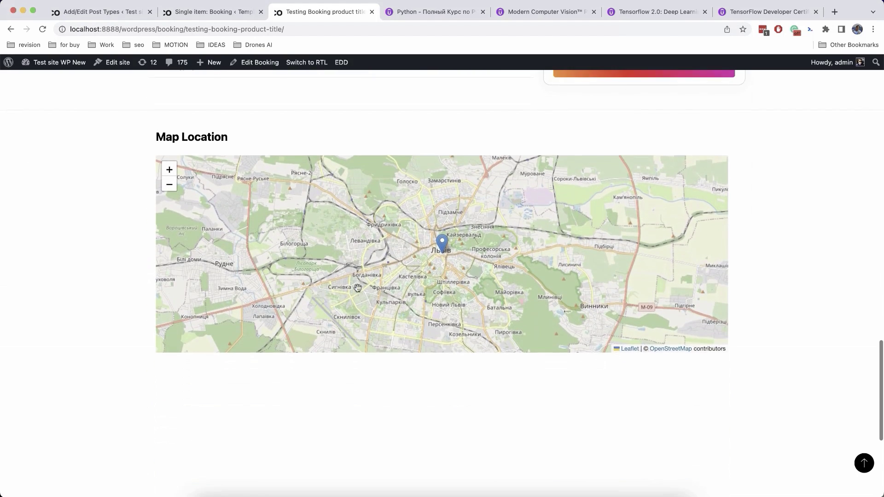
pyautogui.scroll(-5, 346, 369)
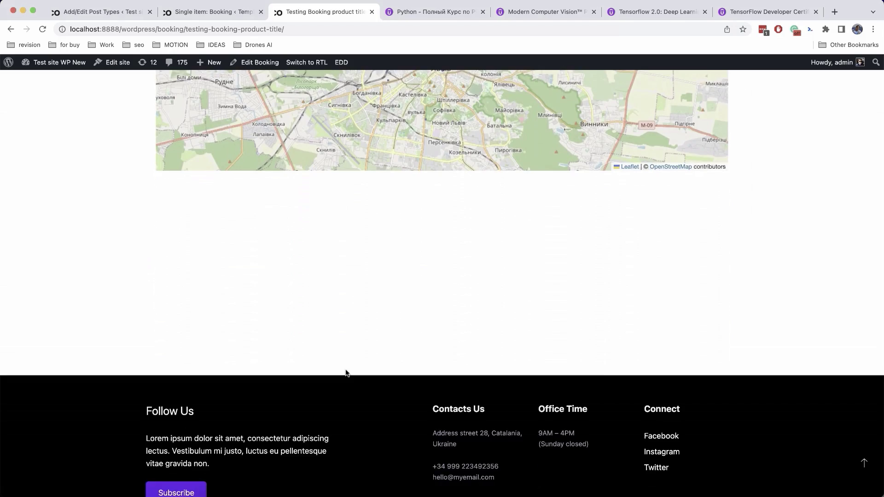
pyautogui.scroll(6, 345, 369)
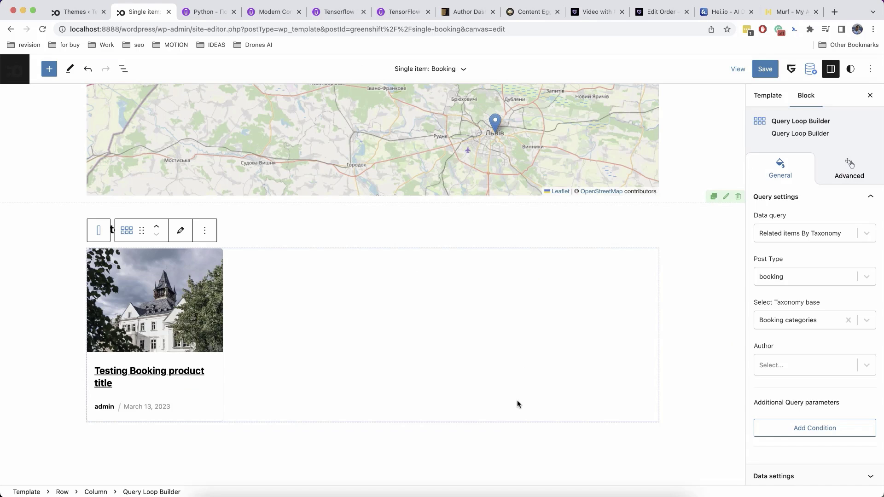
pyautogui.click(692, 316)
pyautogui.scroll(4, 692, 316)
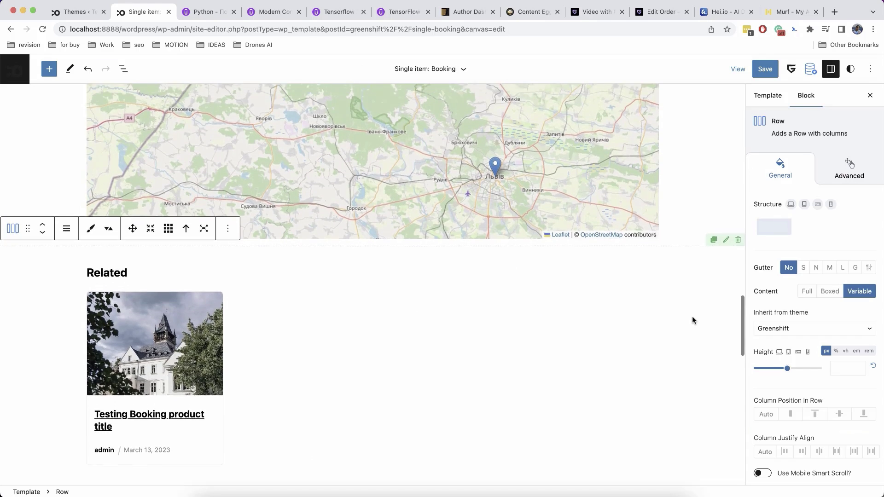
pyautogui.scroll(15, 693, 316)
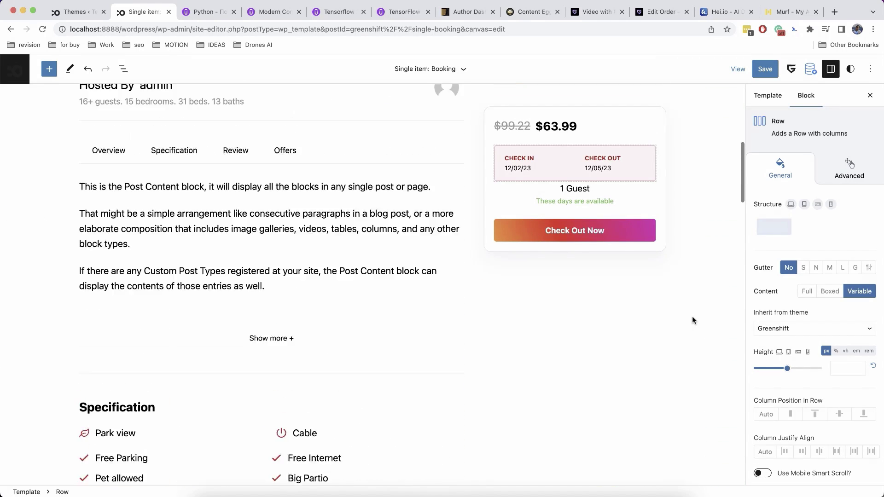